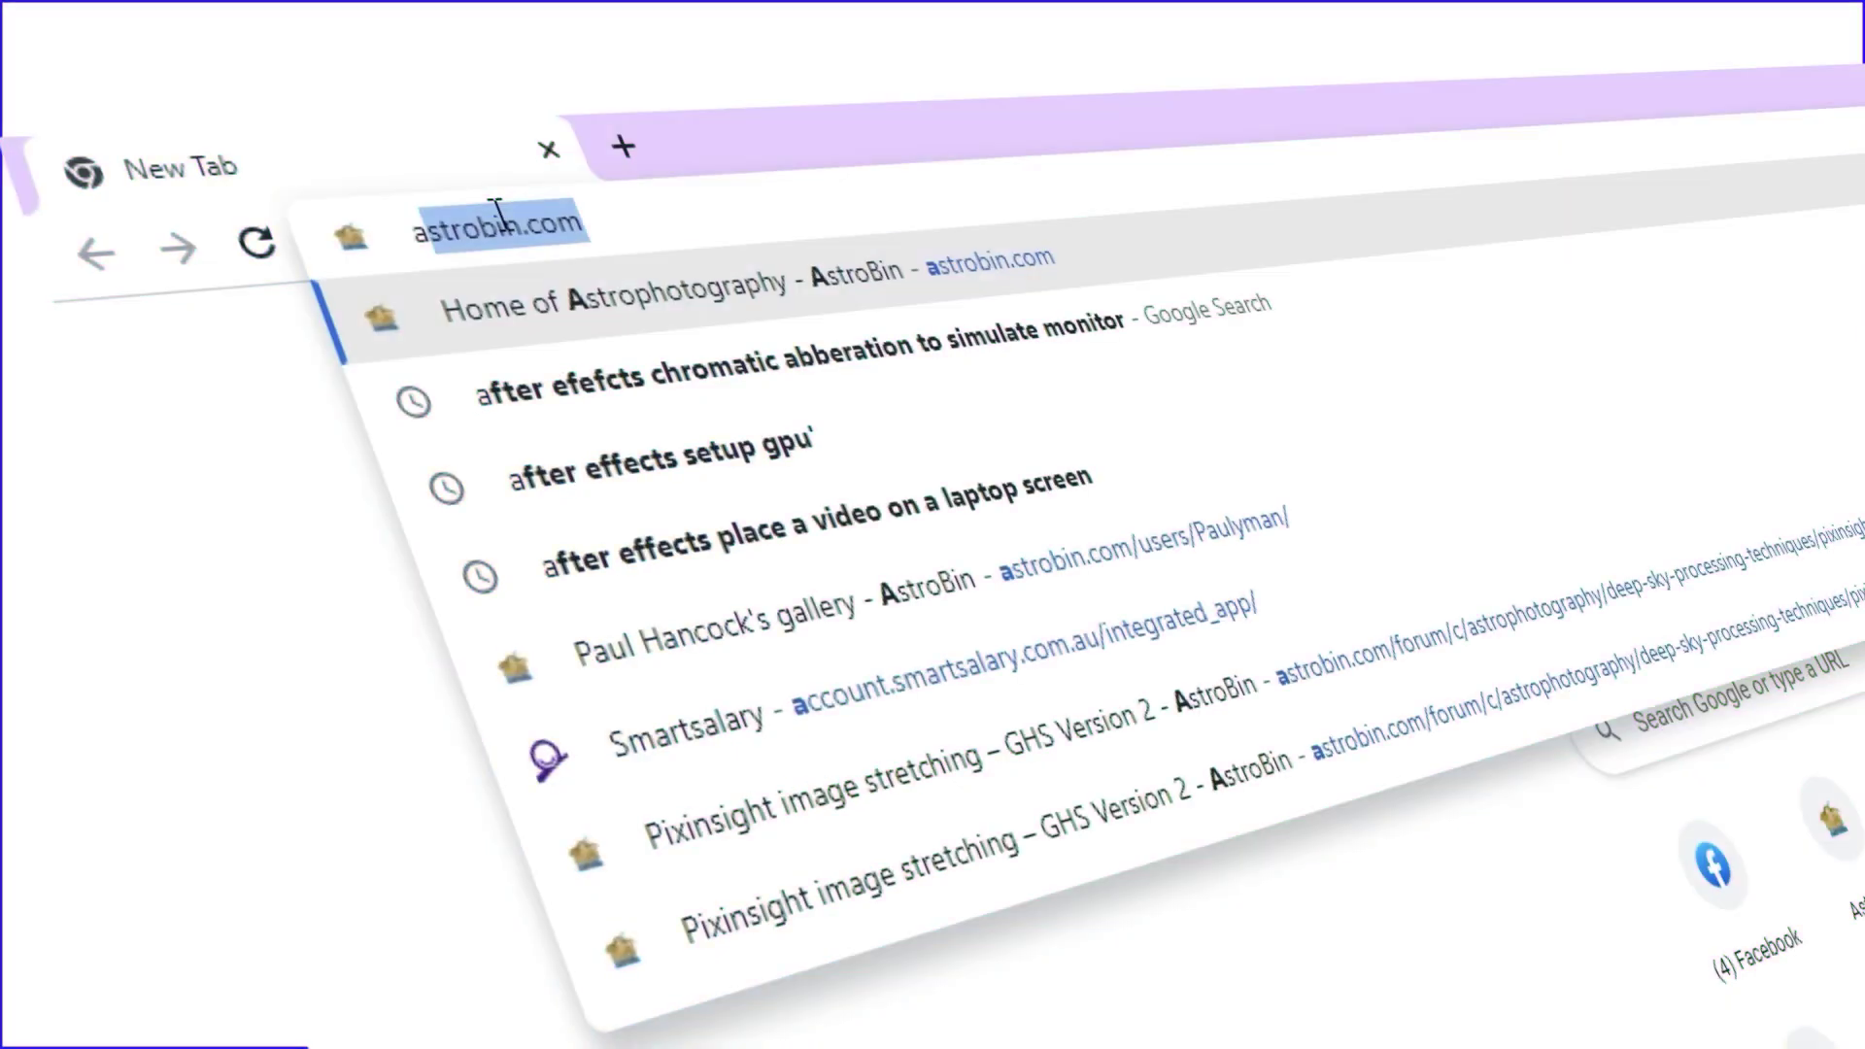
# Go to astrobin.com in Chrome to load the AstroBin home page.
pyautogui.write('strobin.com')
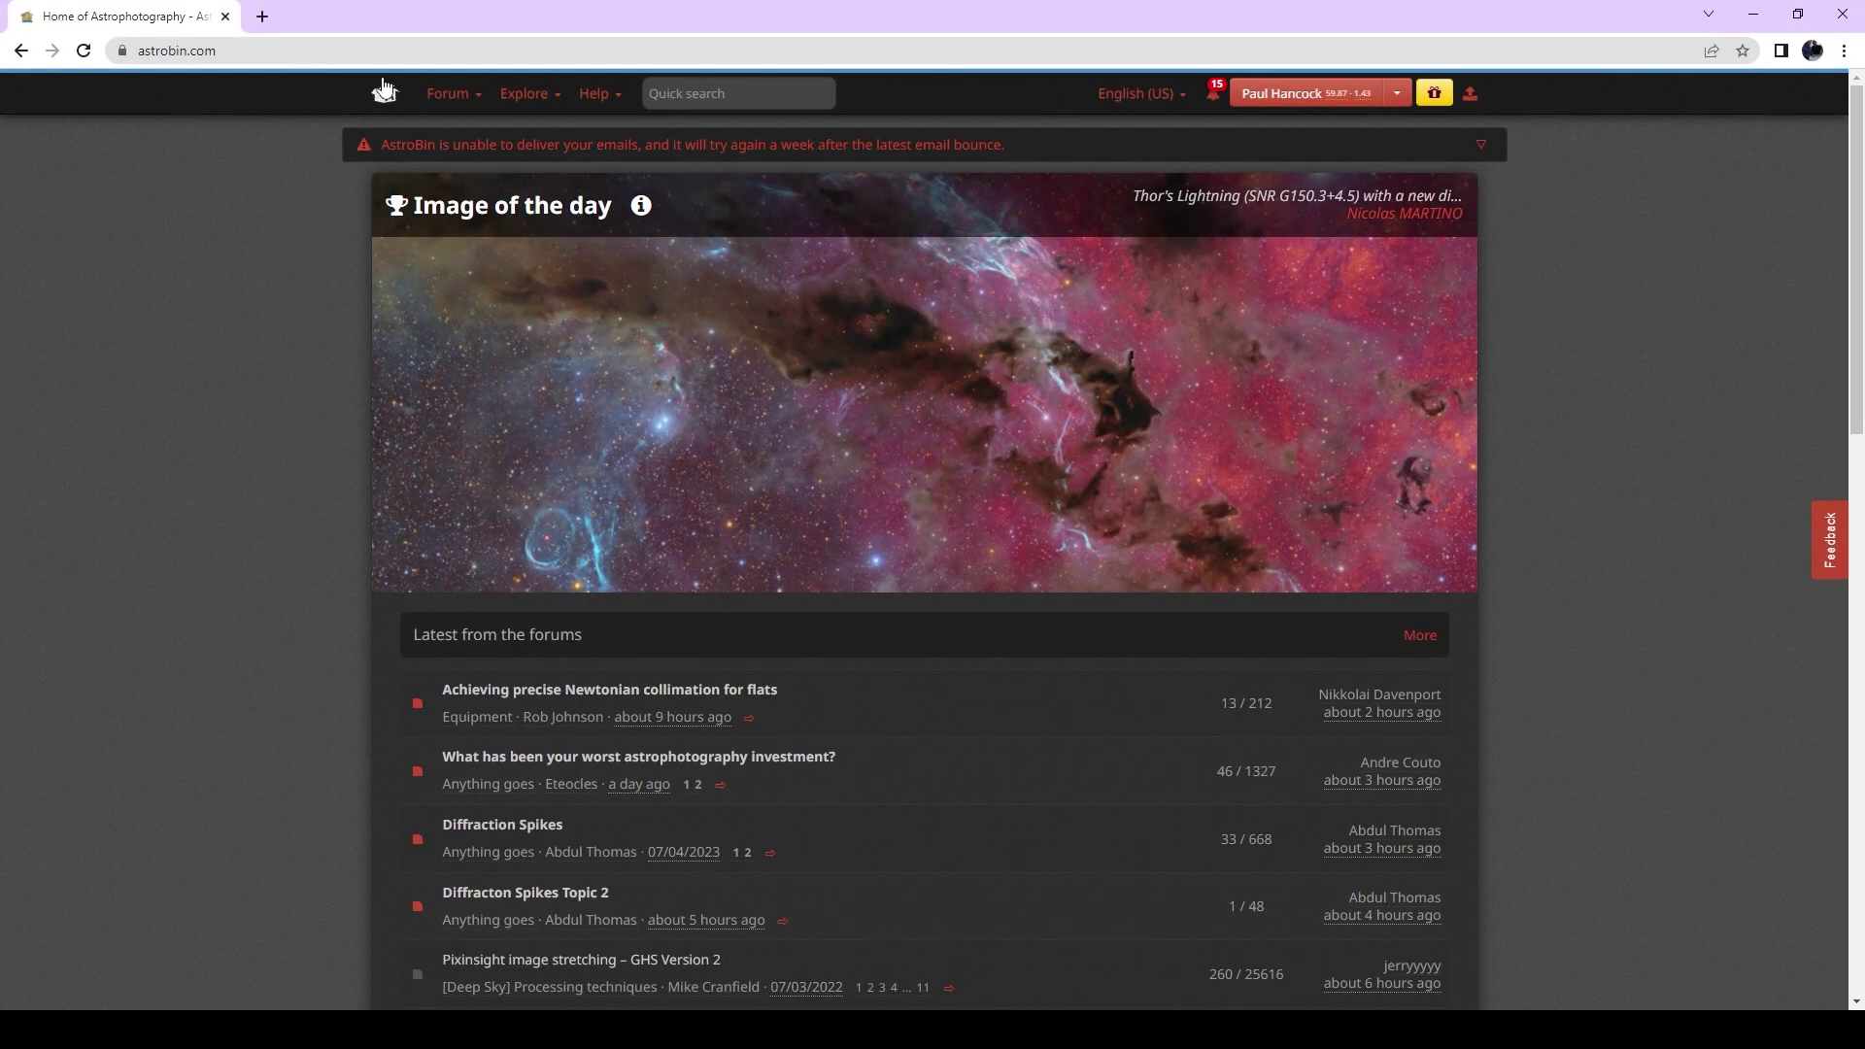
# Open the subscribed 'Pixinsight image stretching – GHS Version 2' forum thread and scroll through its posts.
pyautogui.click(483, 94)
pyautogui.click(487, 184)
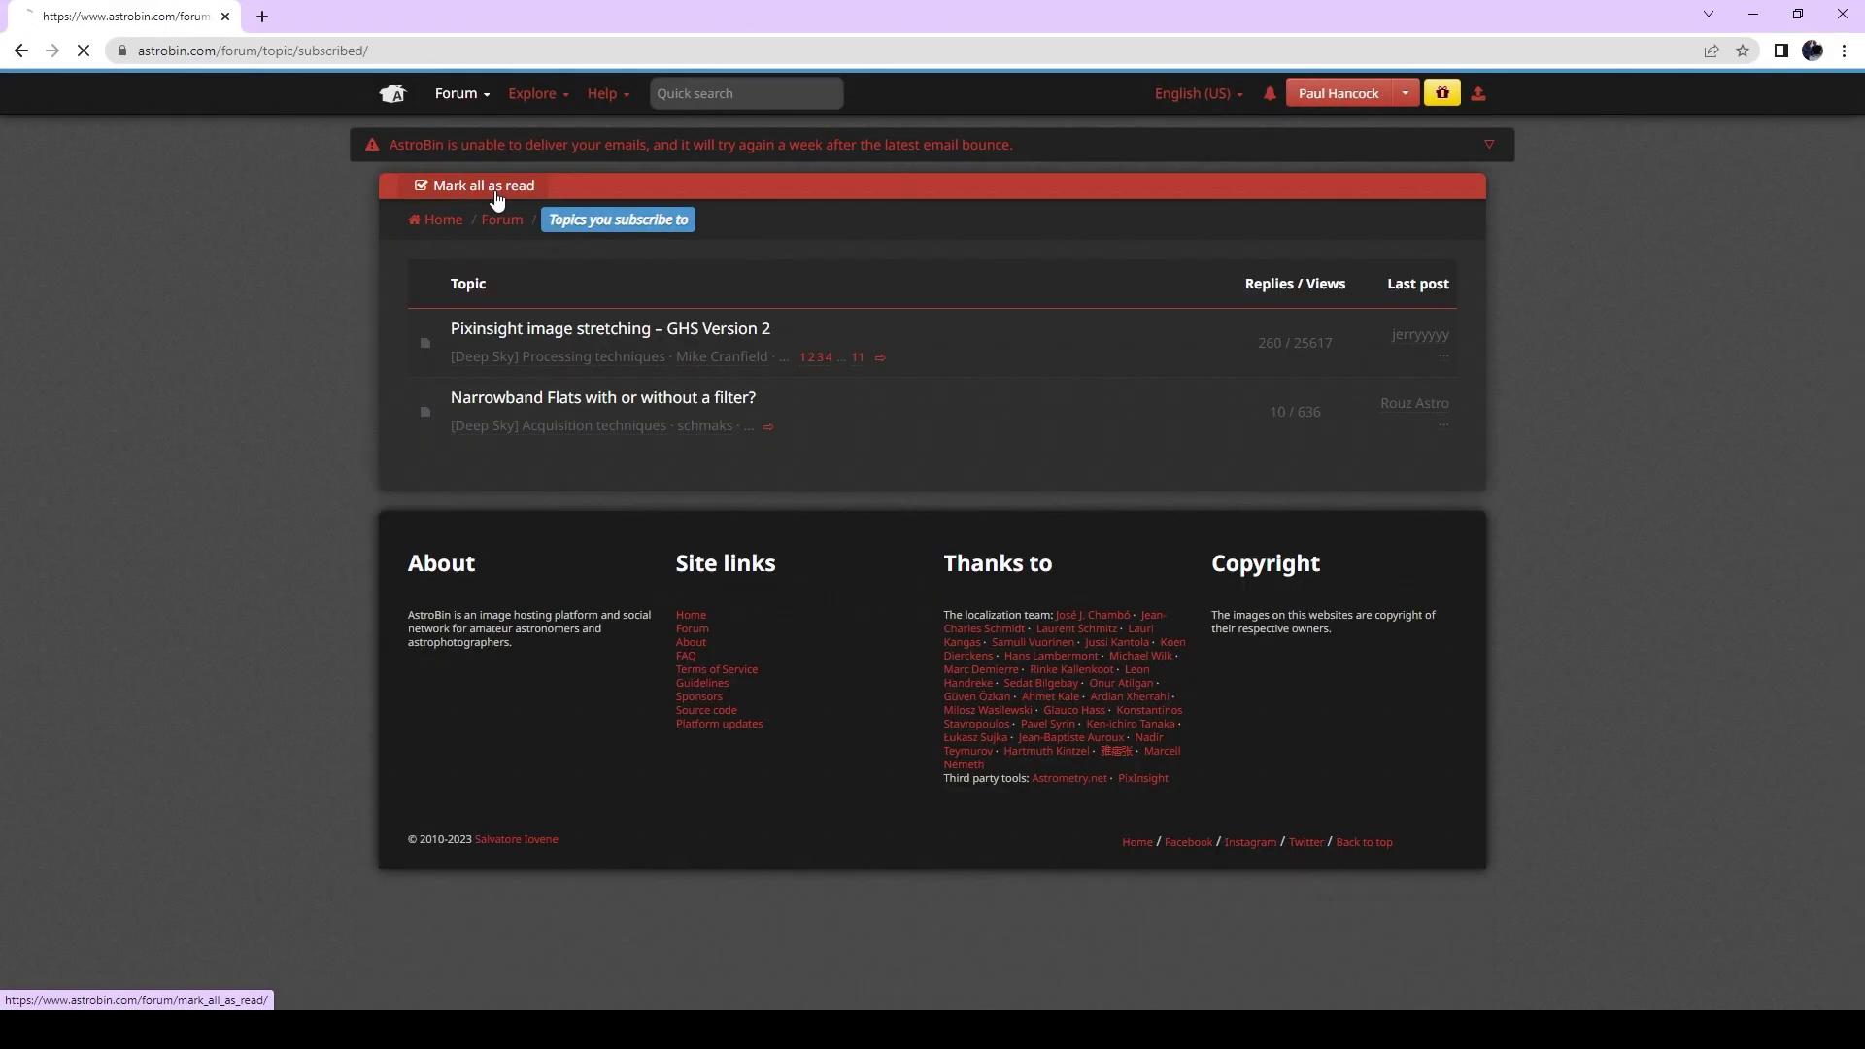
pyautogui.click(606, 329)
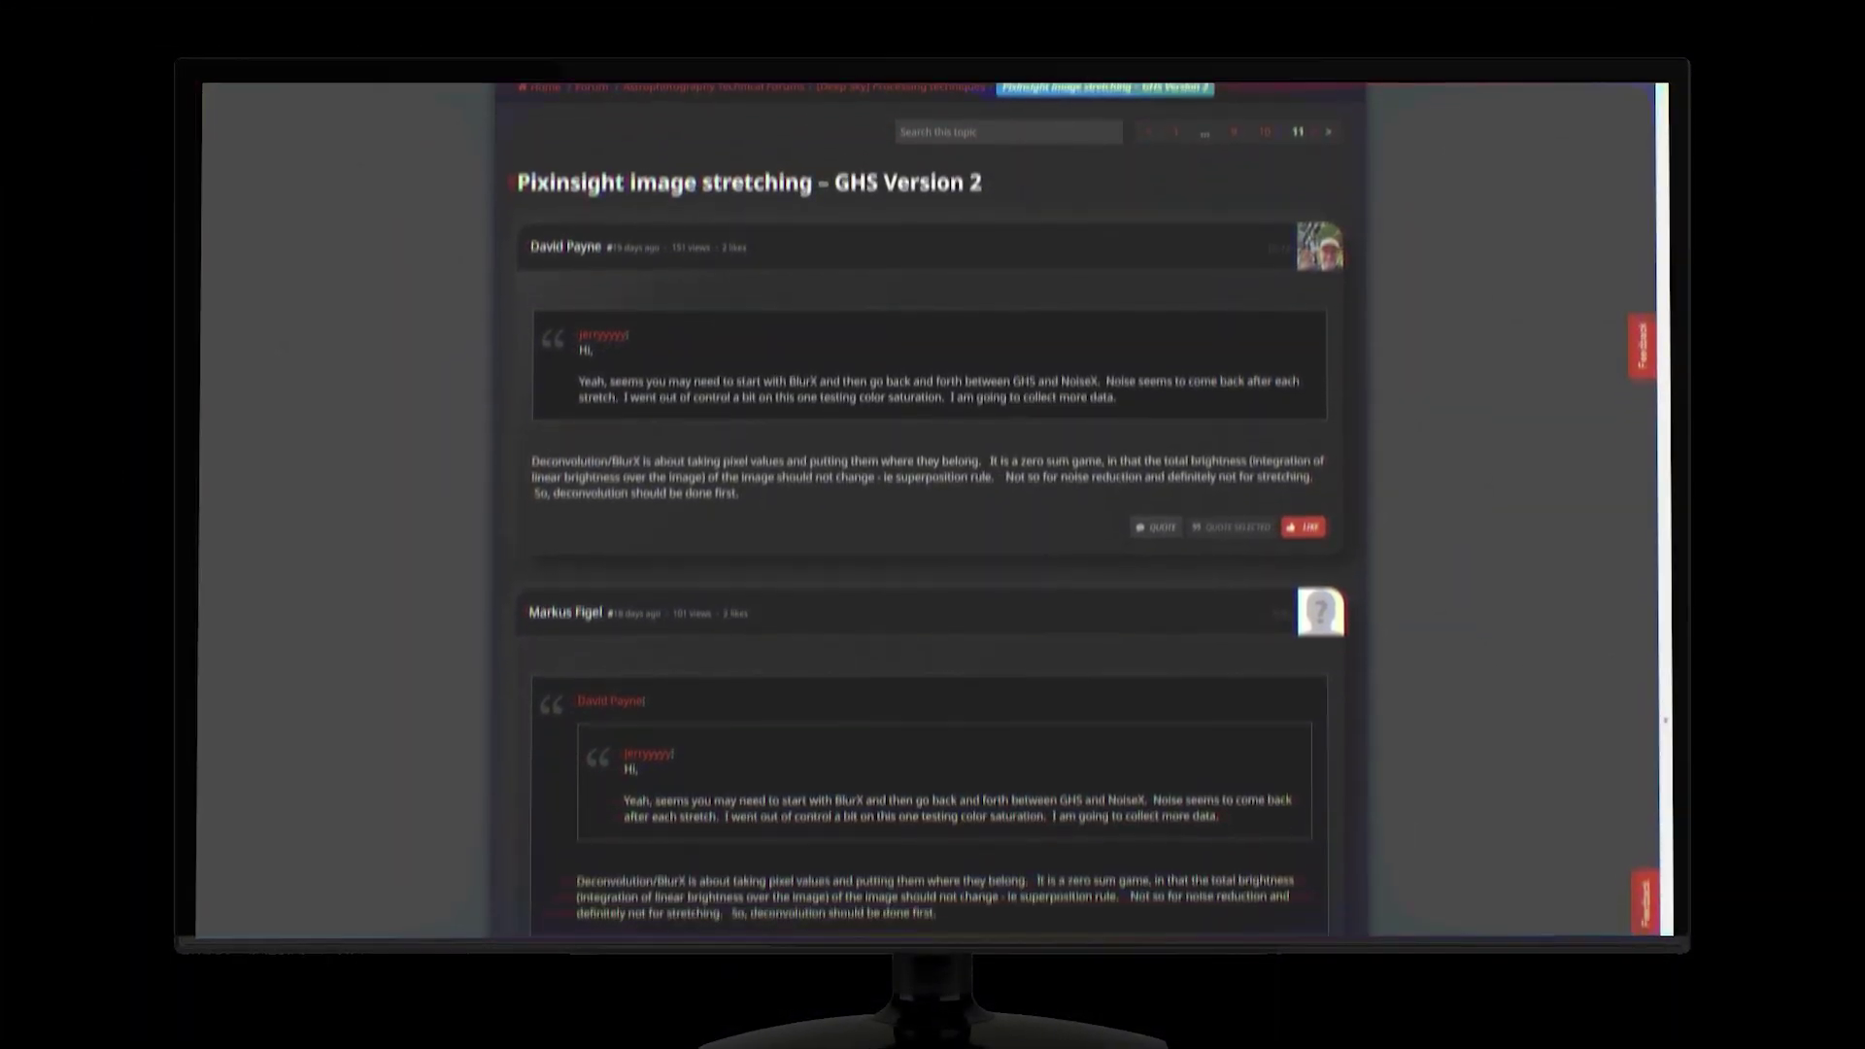
pyautogui.scroll(-10, 932, 505)
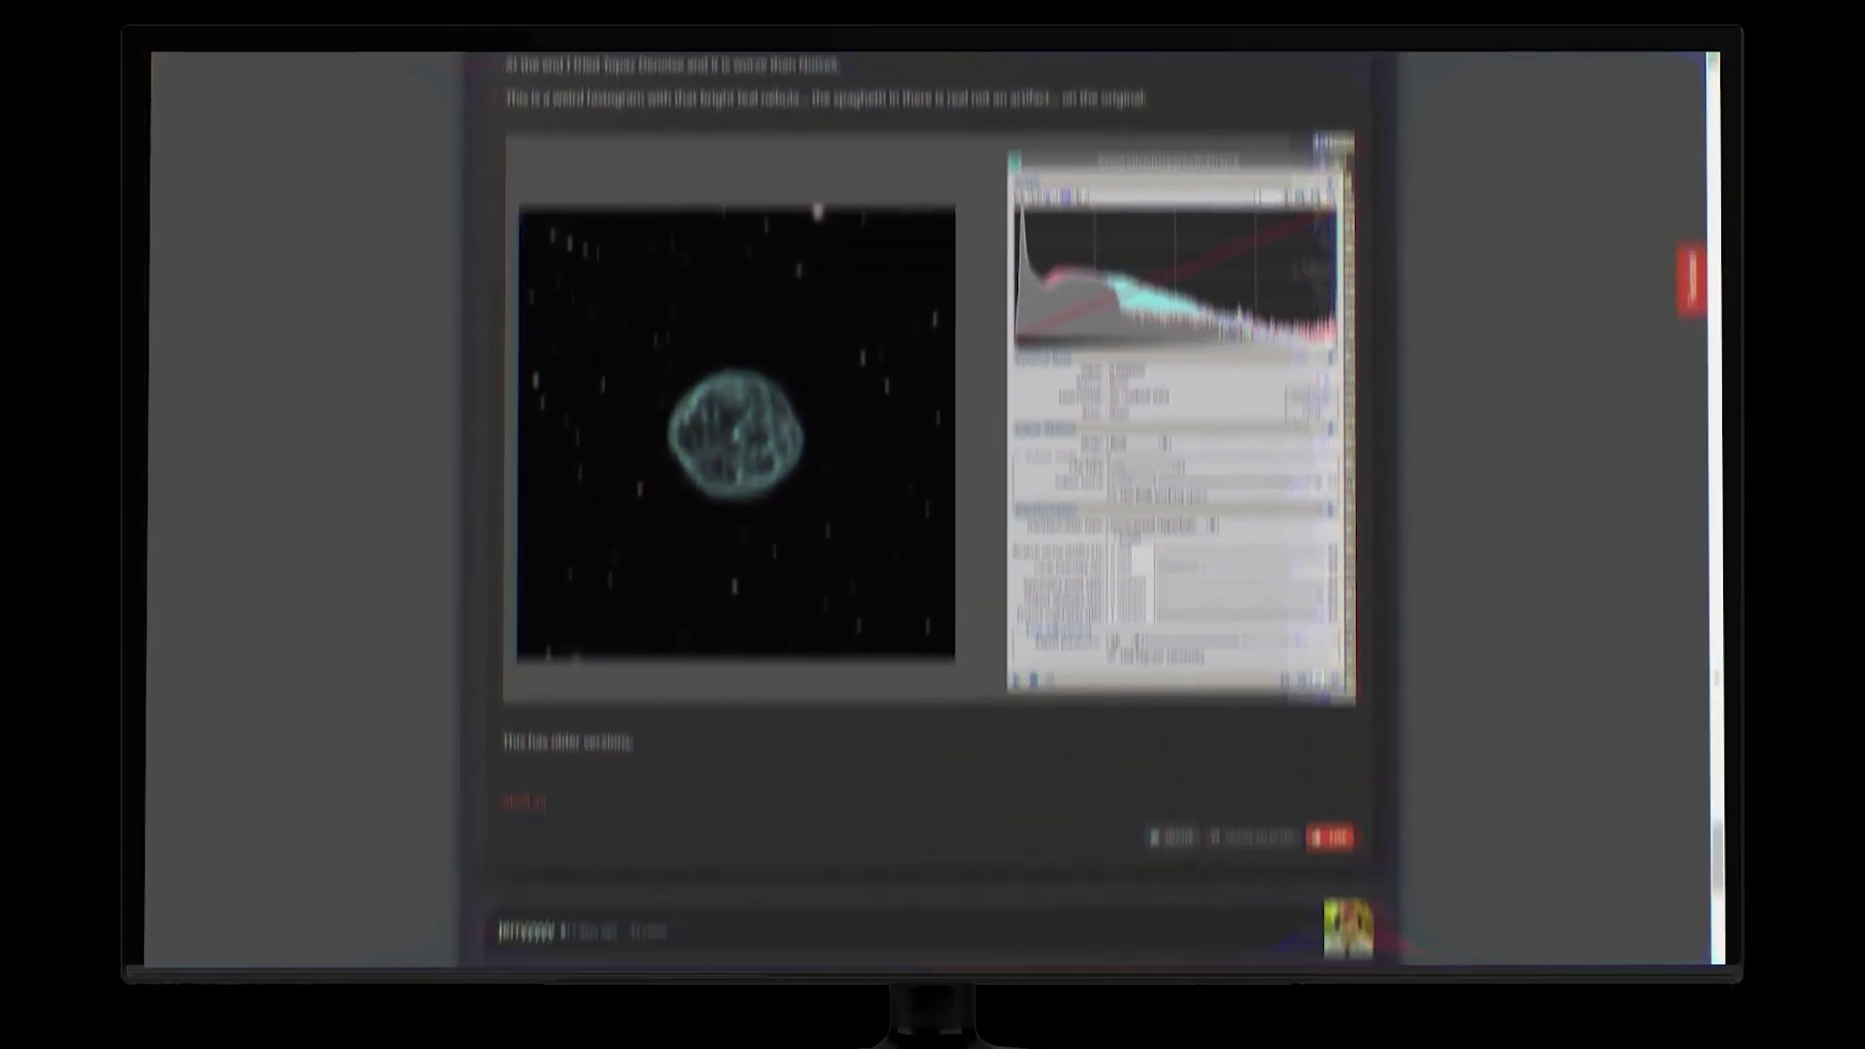
pyautogui.scroll(-10, 932, 505)
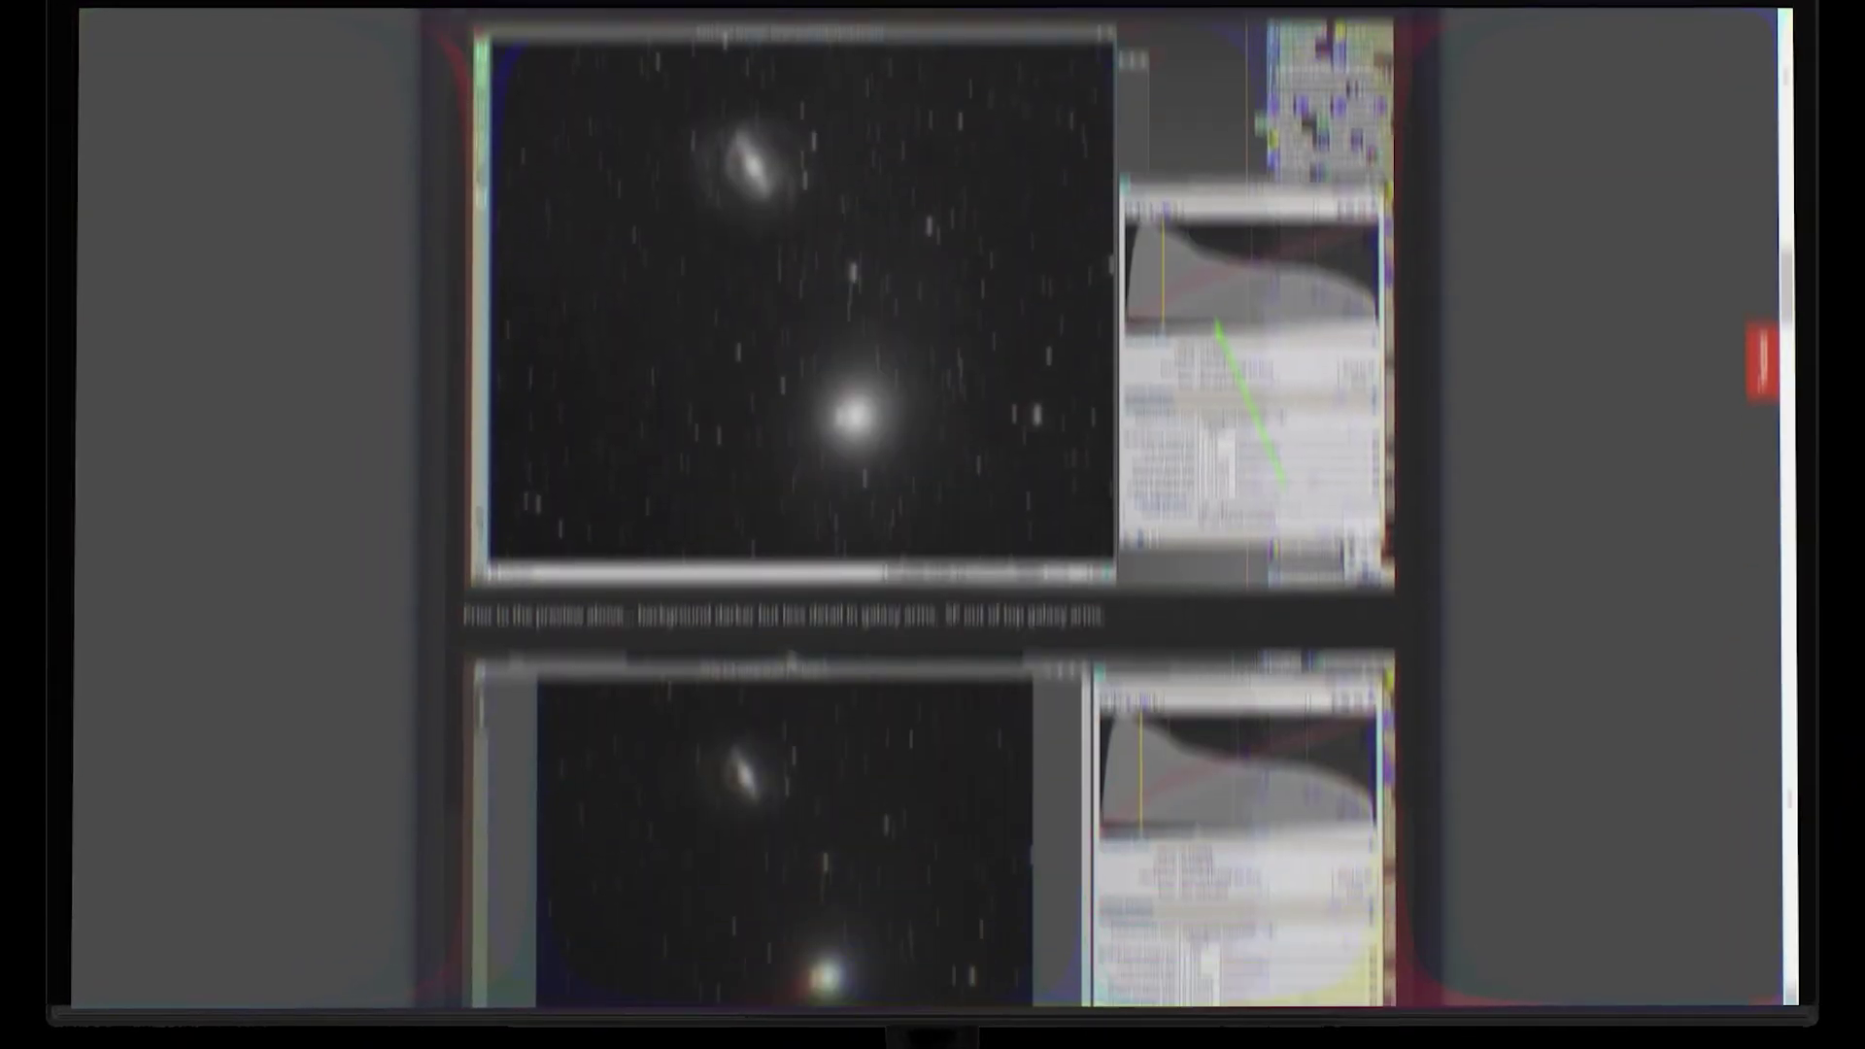
pyautogui.scroll(-10, 932, 505)
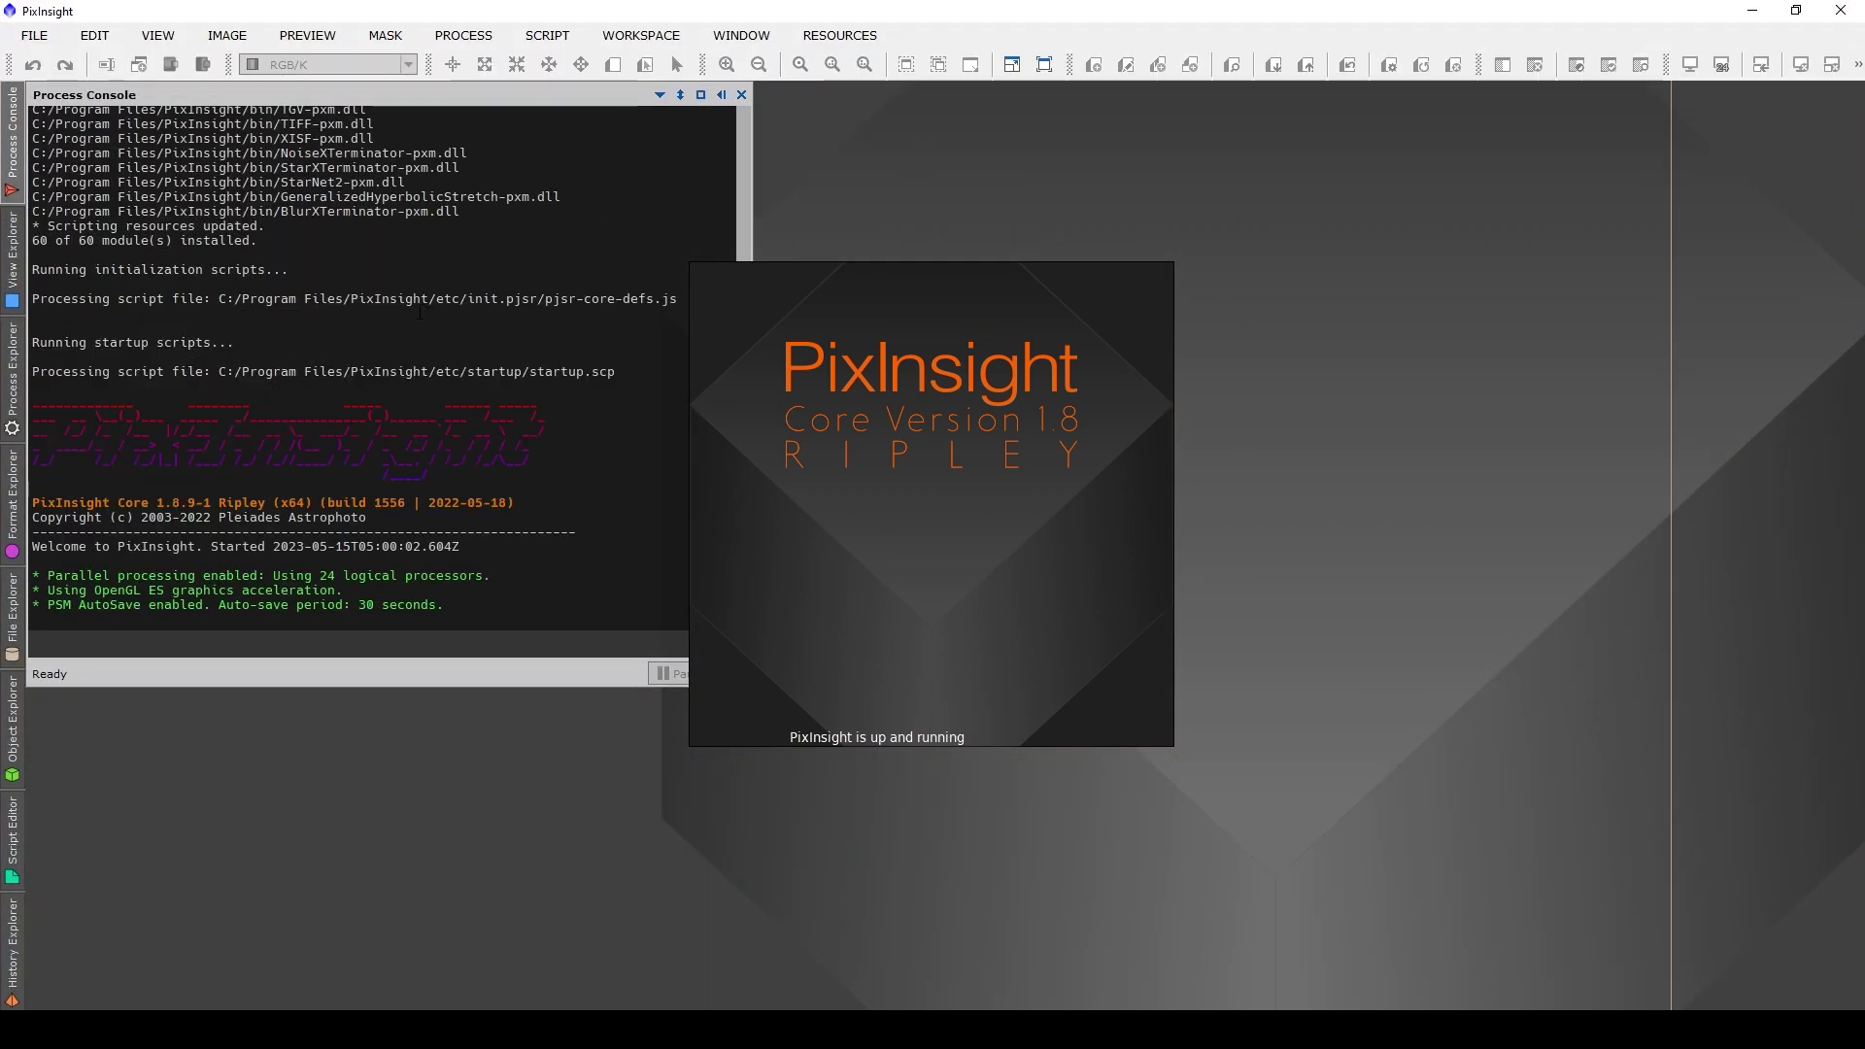
# Open the Ha master light image and apply an STF AutoStretch to it.
pyautogui.click(34, 35)
pyautogui.click(51, 66)
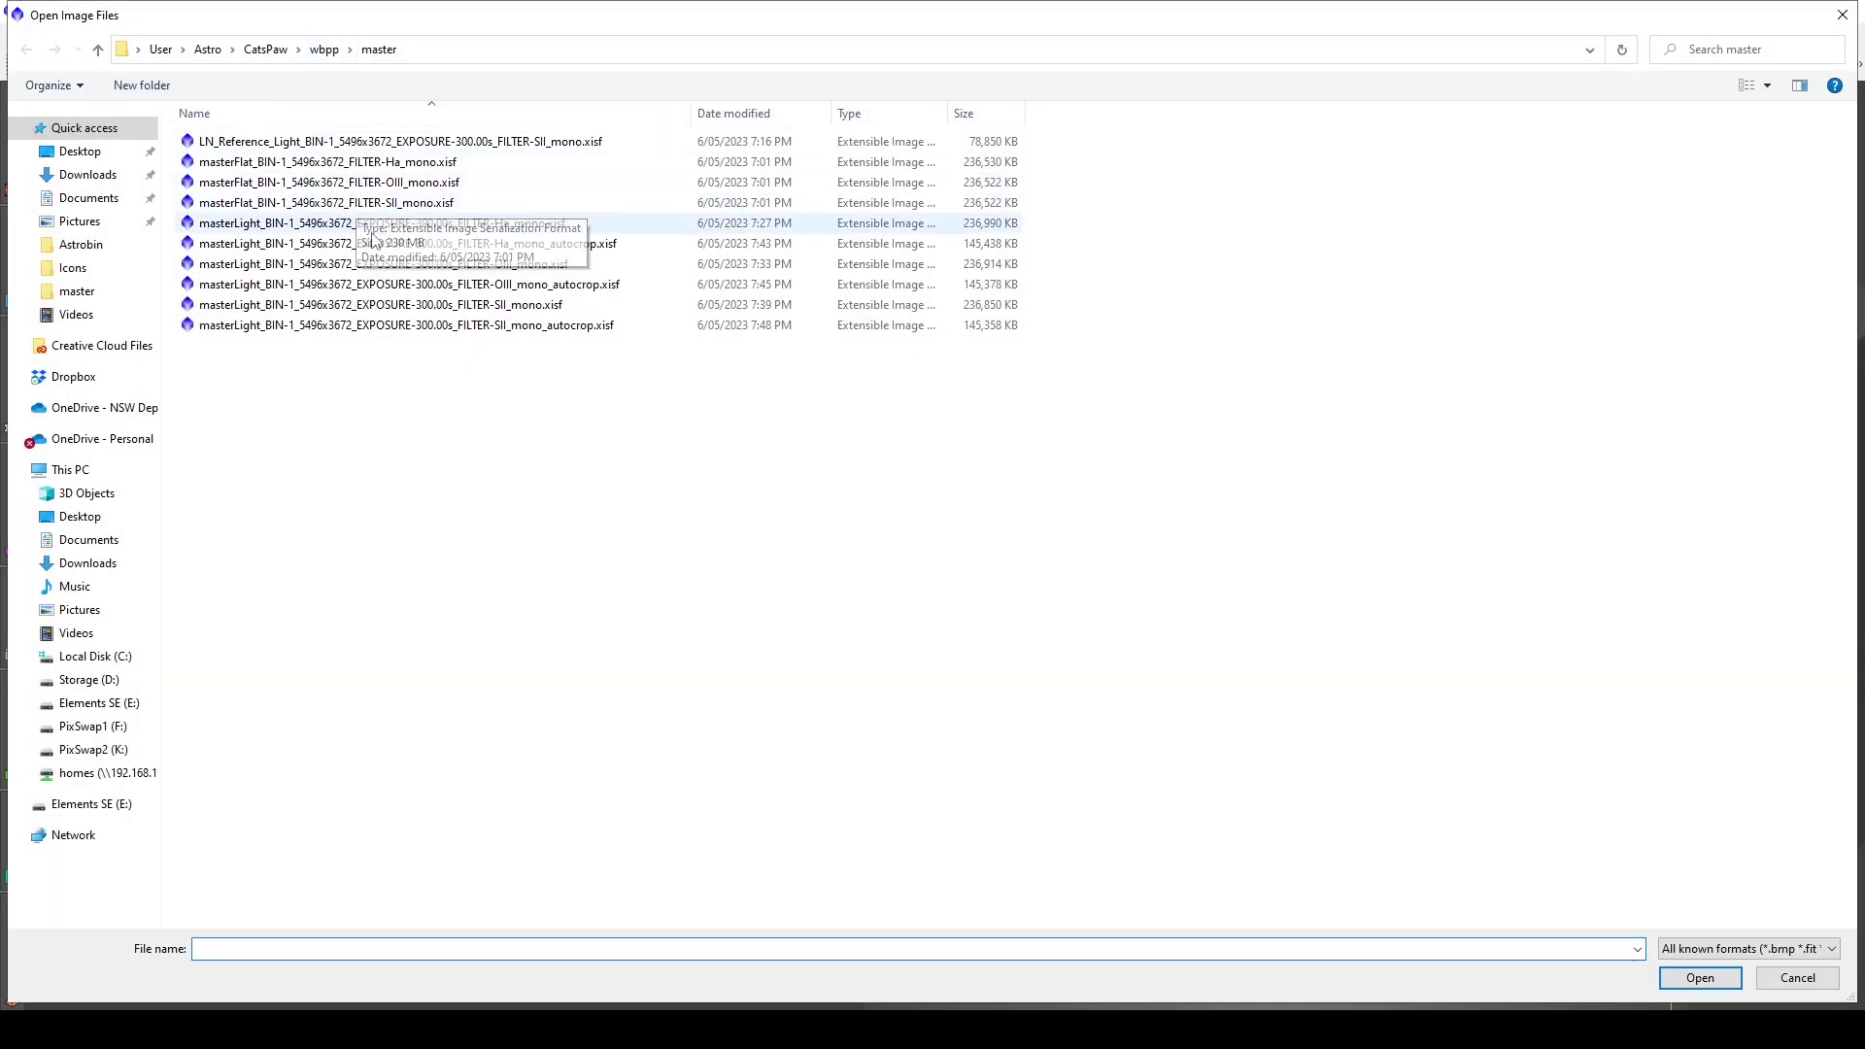
pyautogui.doubleClick(455, 244)
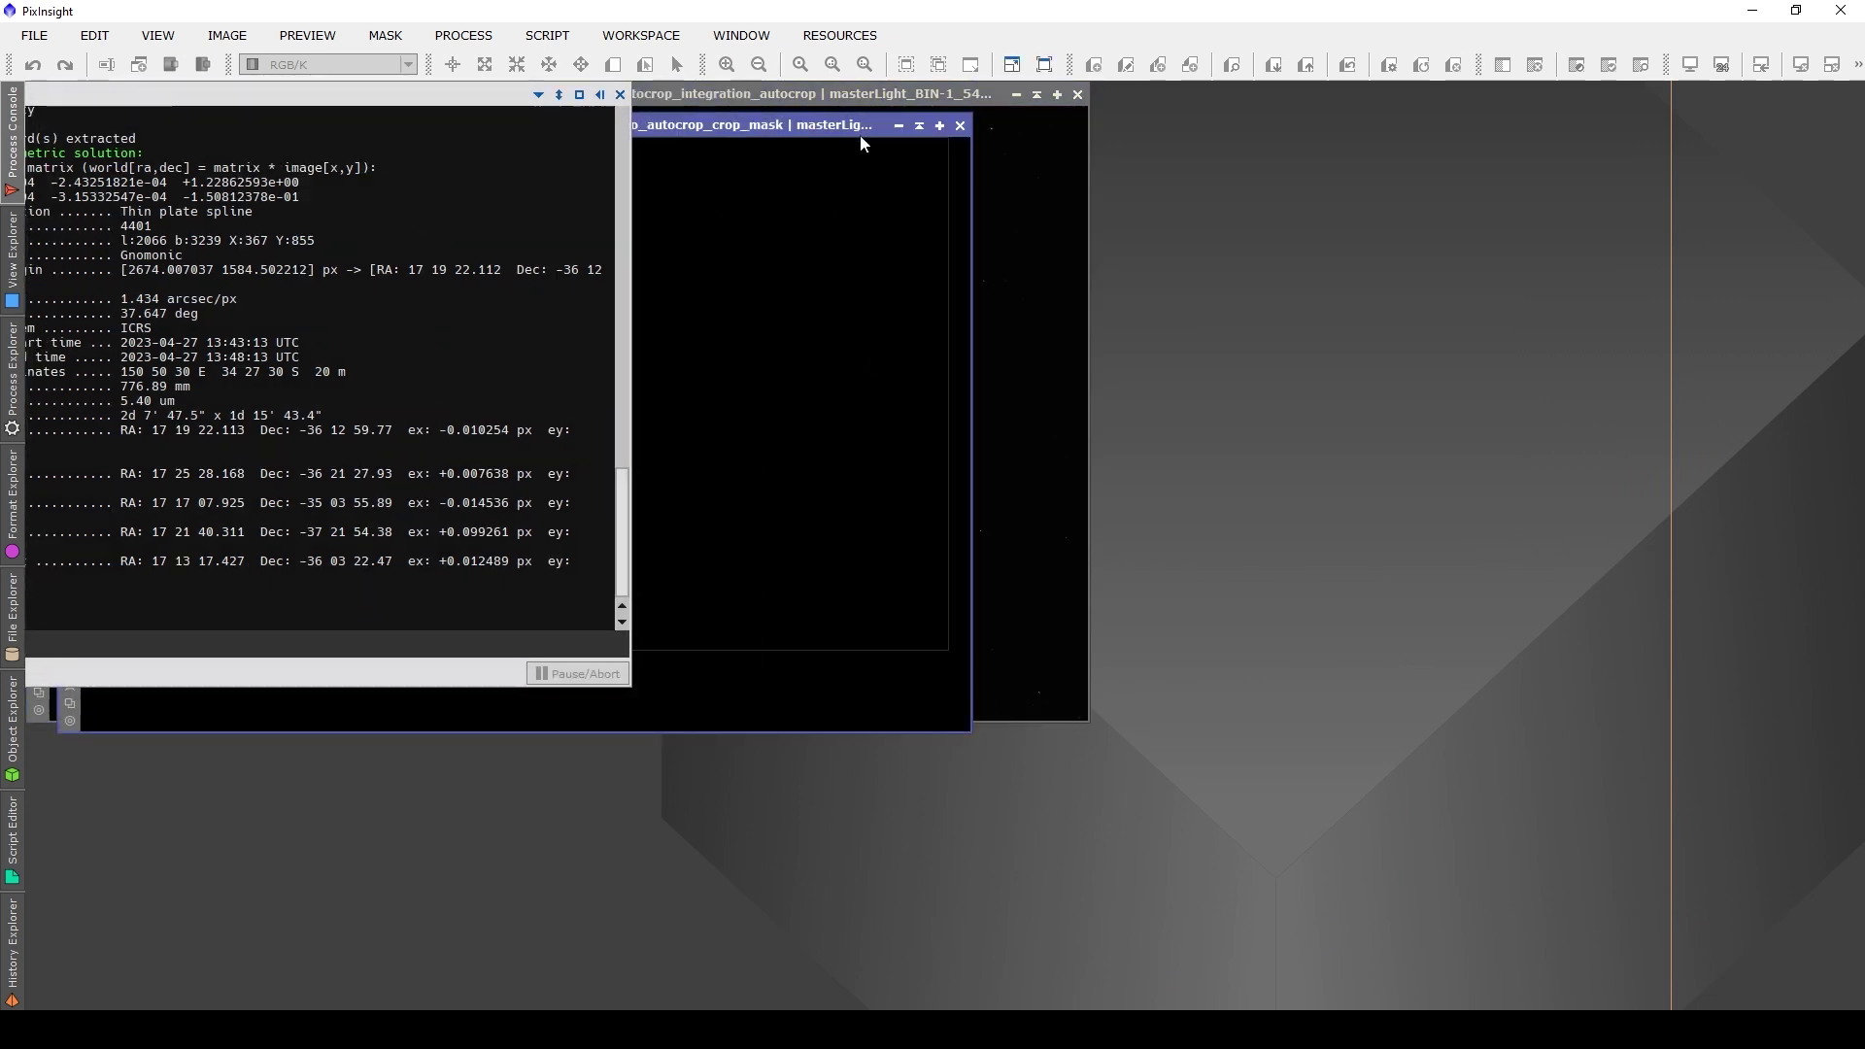
pyautogui.click(1857, 70)
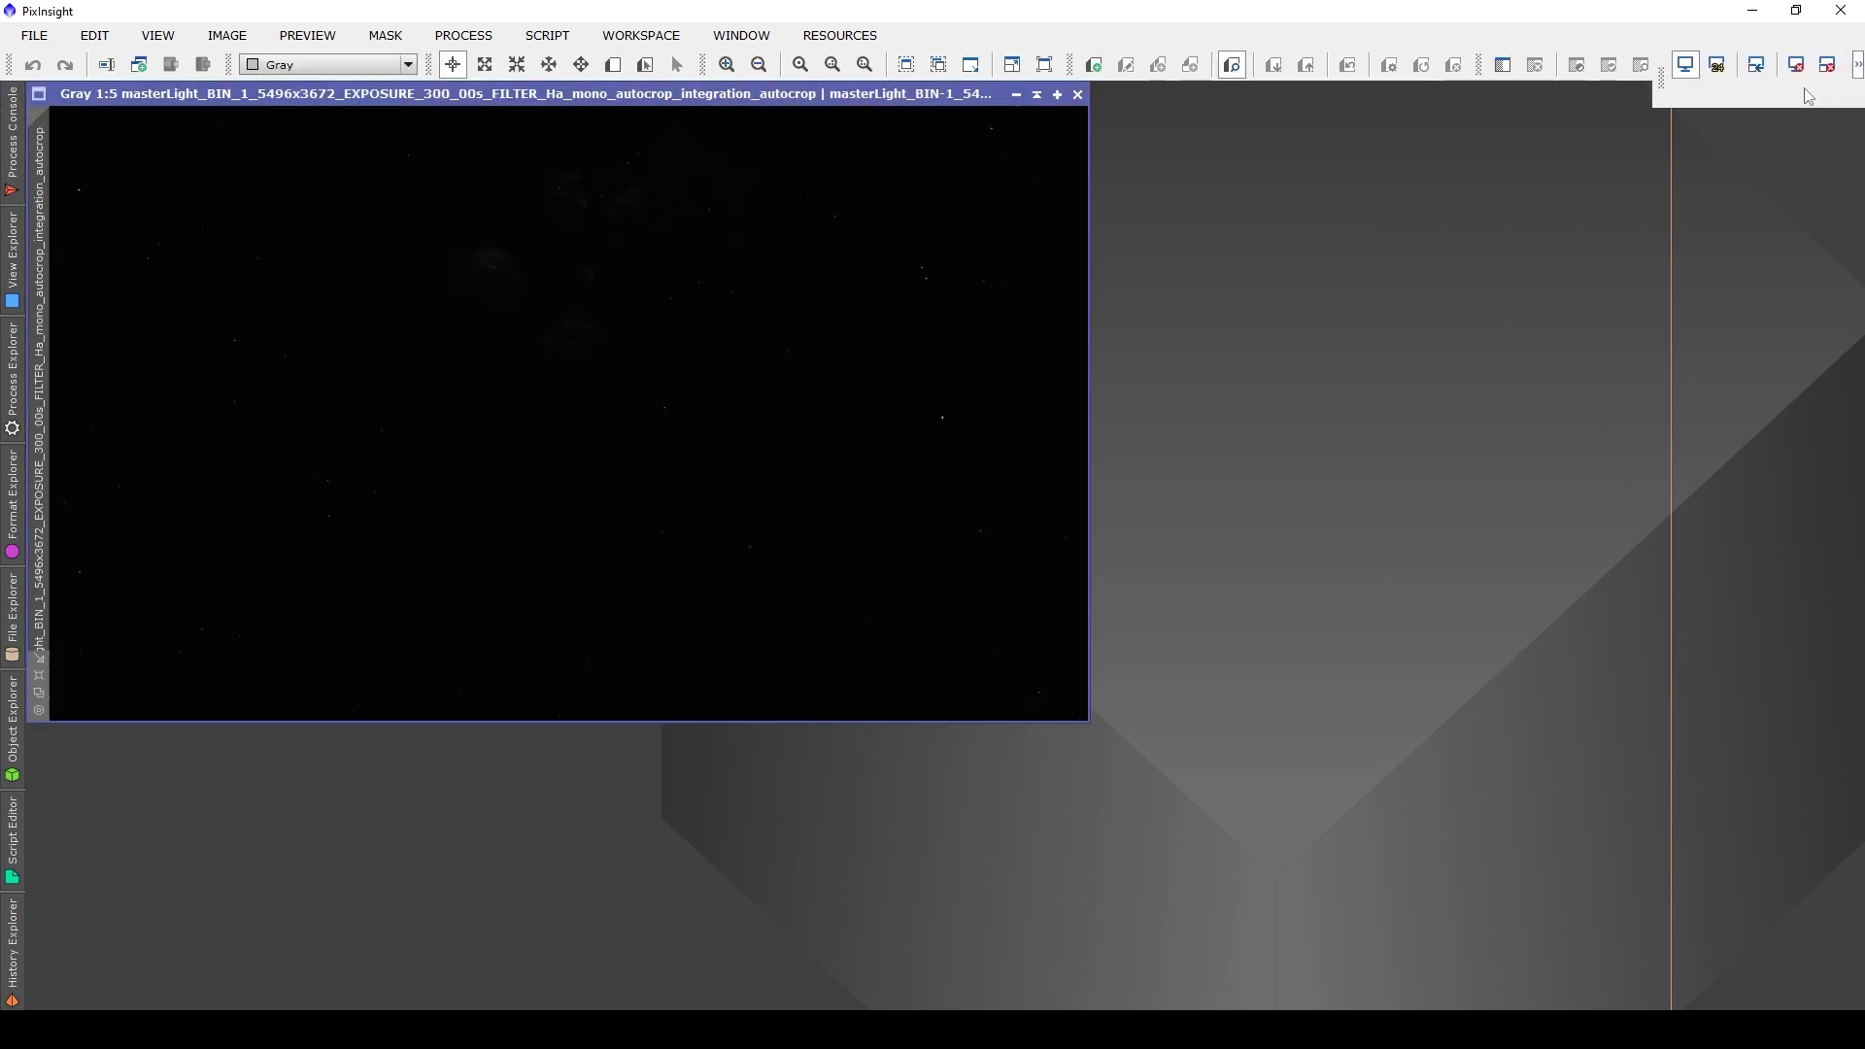
pyautogui.click(1697, 99)
# Open the GeneralizedHyperbolicStretch tool from All Processes.
pyautogui.click(464, 37)
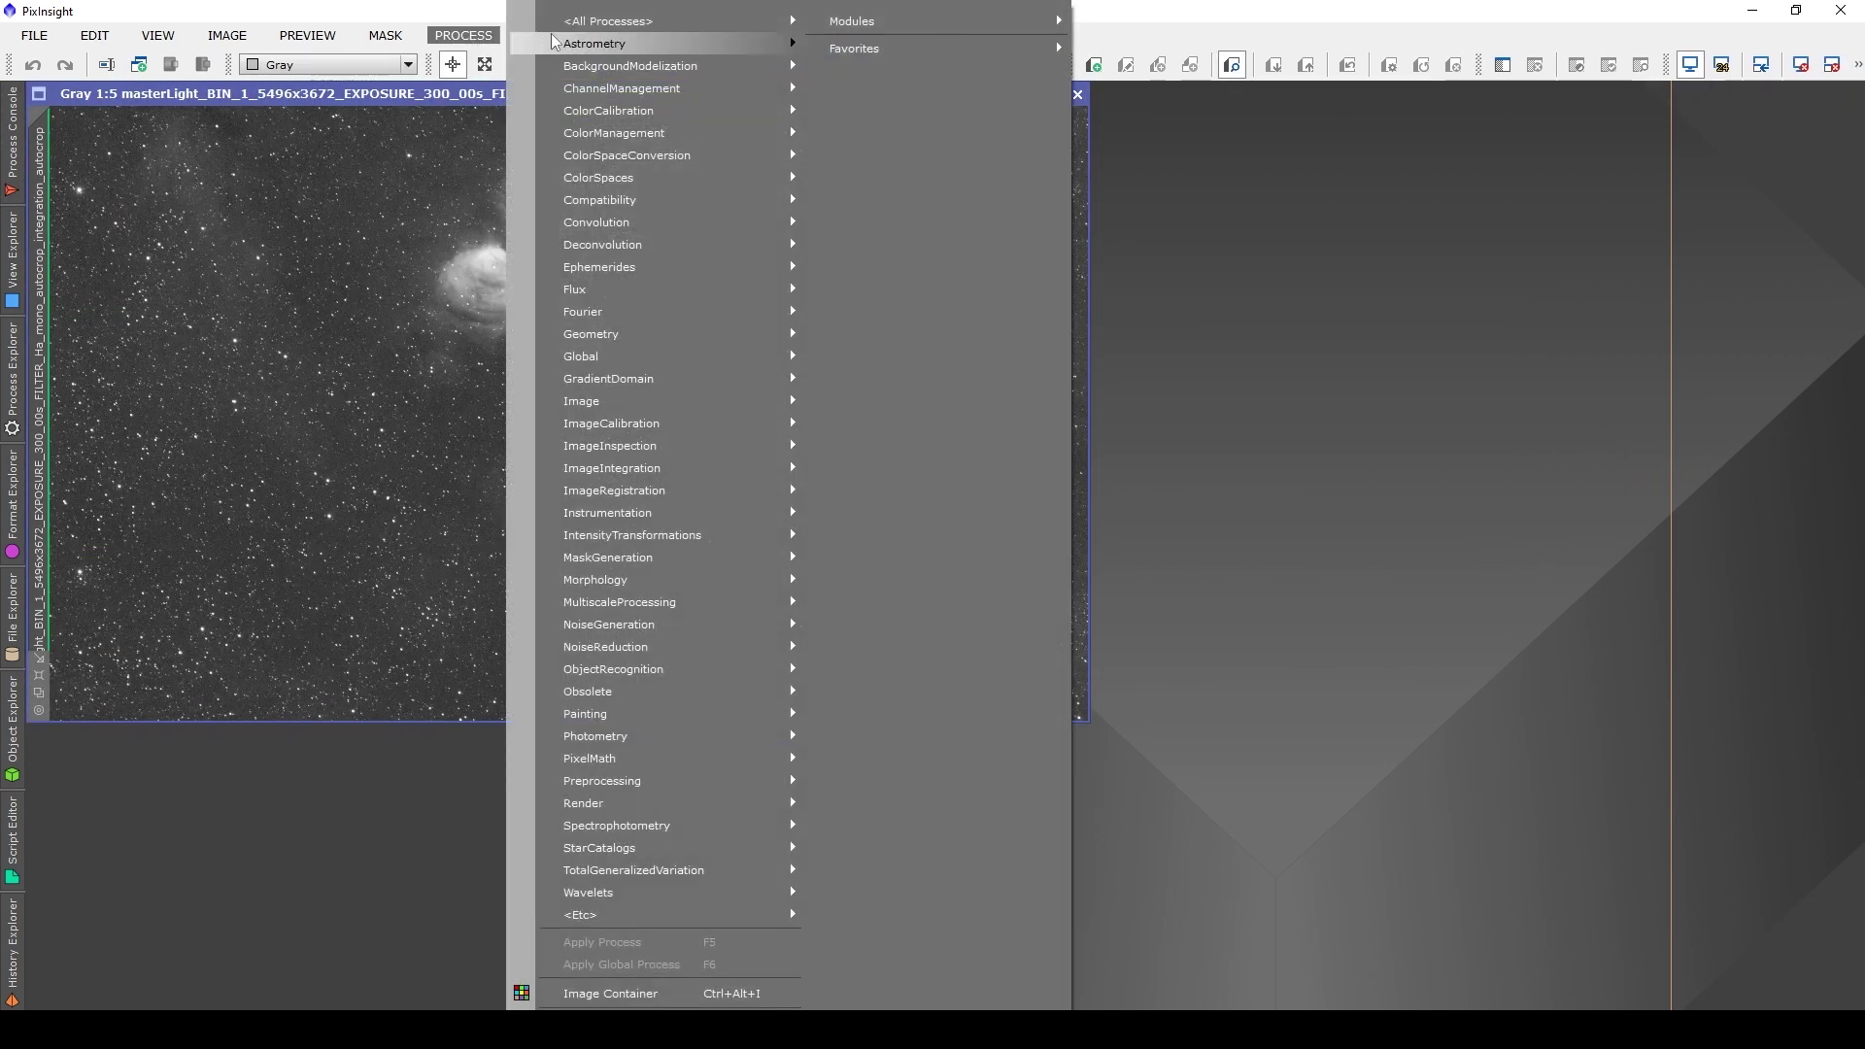
pyautogui.moveTo(790, 39)
pyautogui.click(1208, 283)
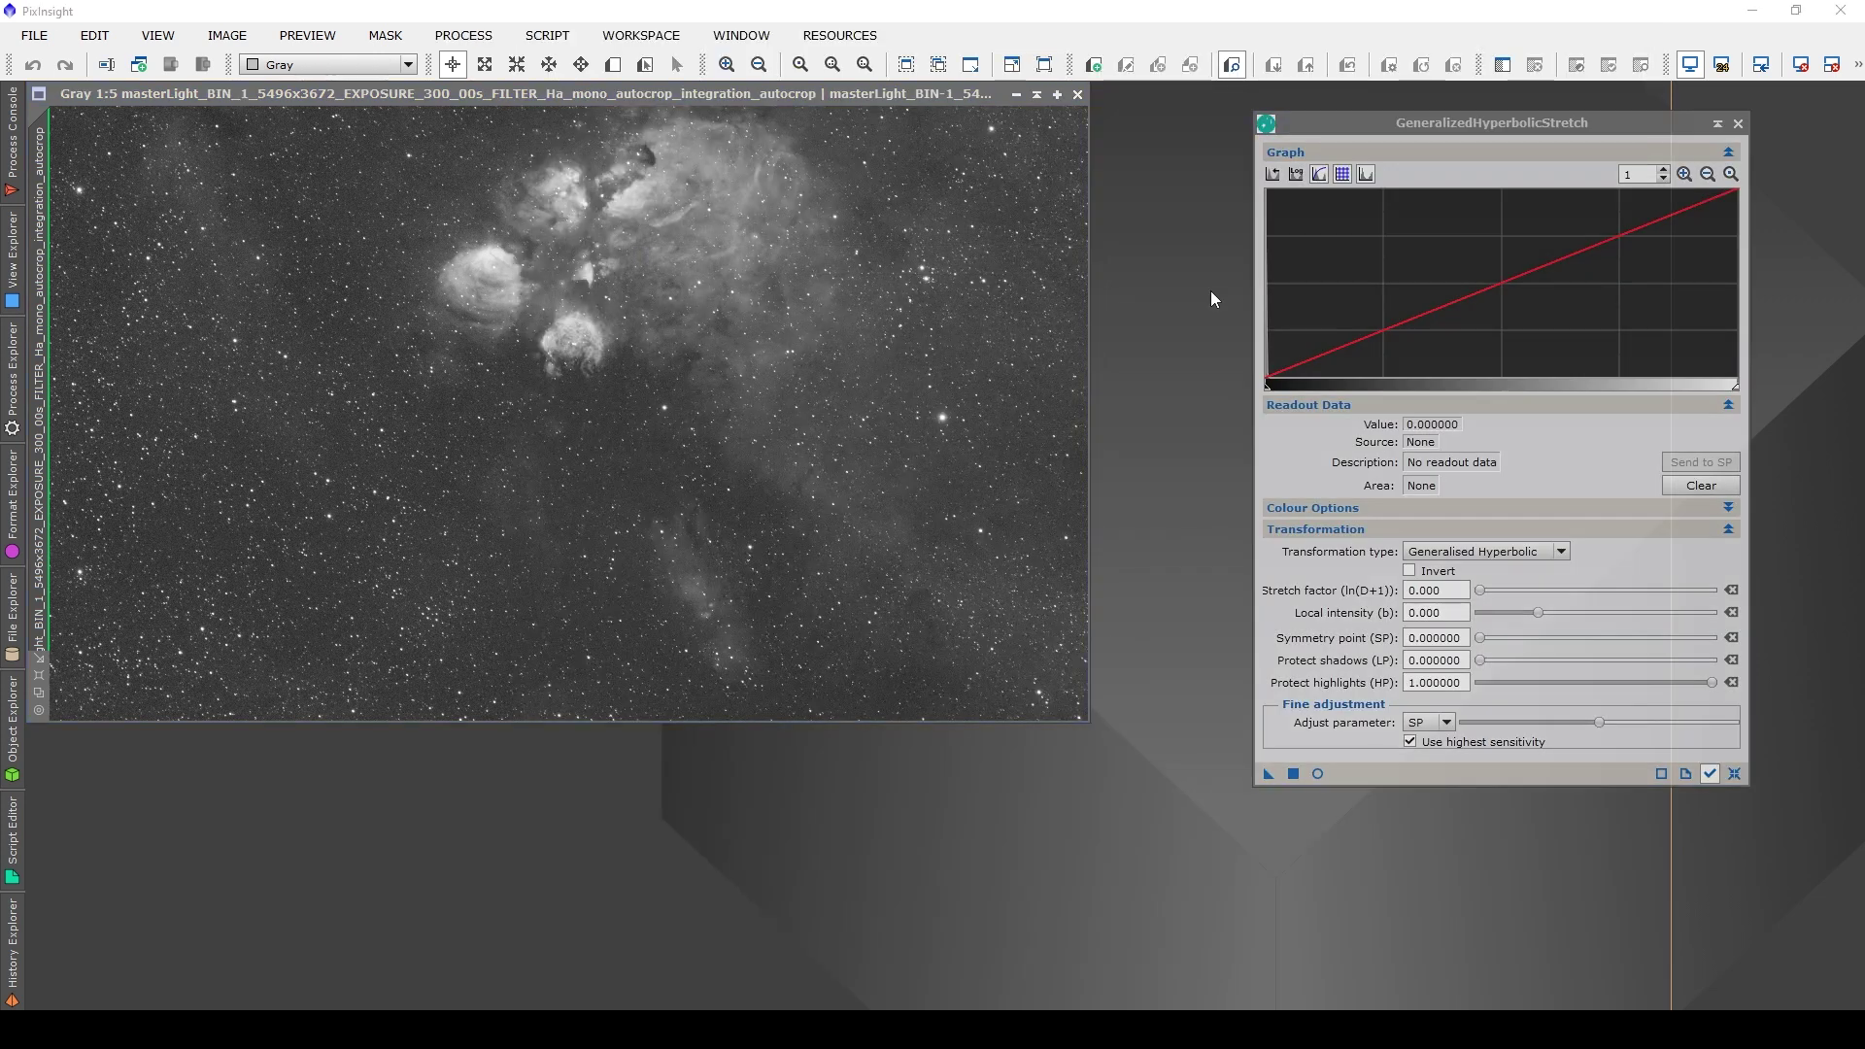
# Set the GHS histogram graph to zoom 250 on a logarithmic scale.
pyautogui.click(1685, 174)
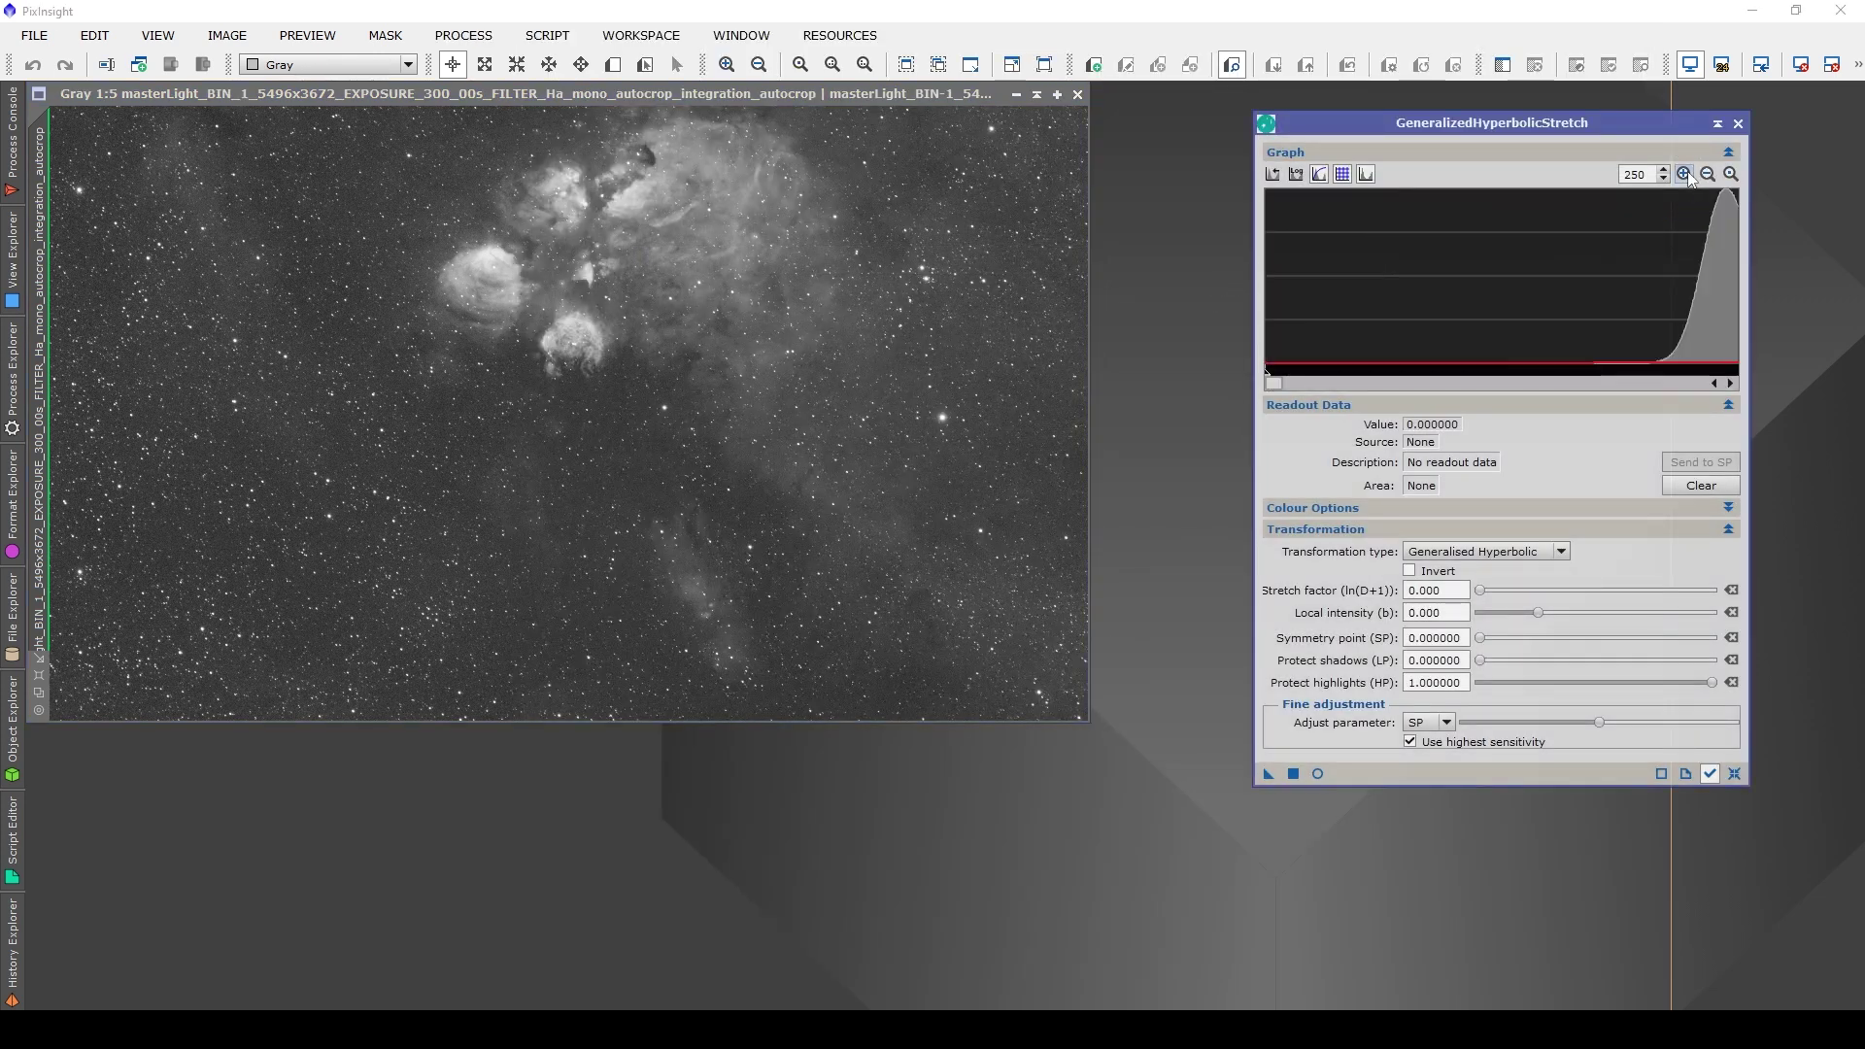
pyautogui.click(1295, 176)
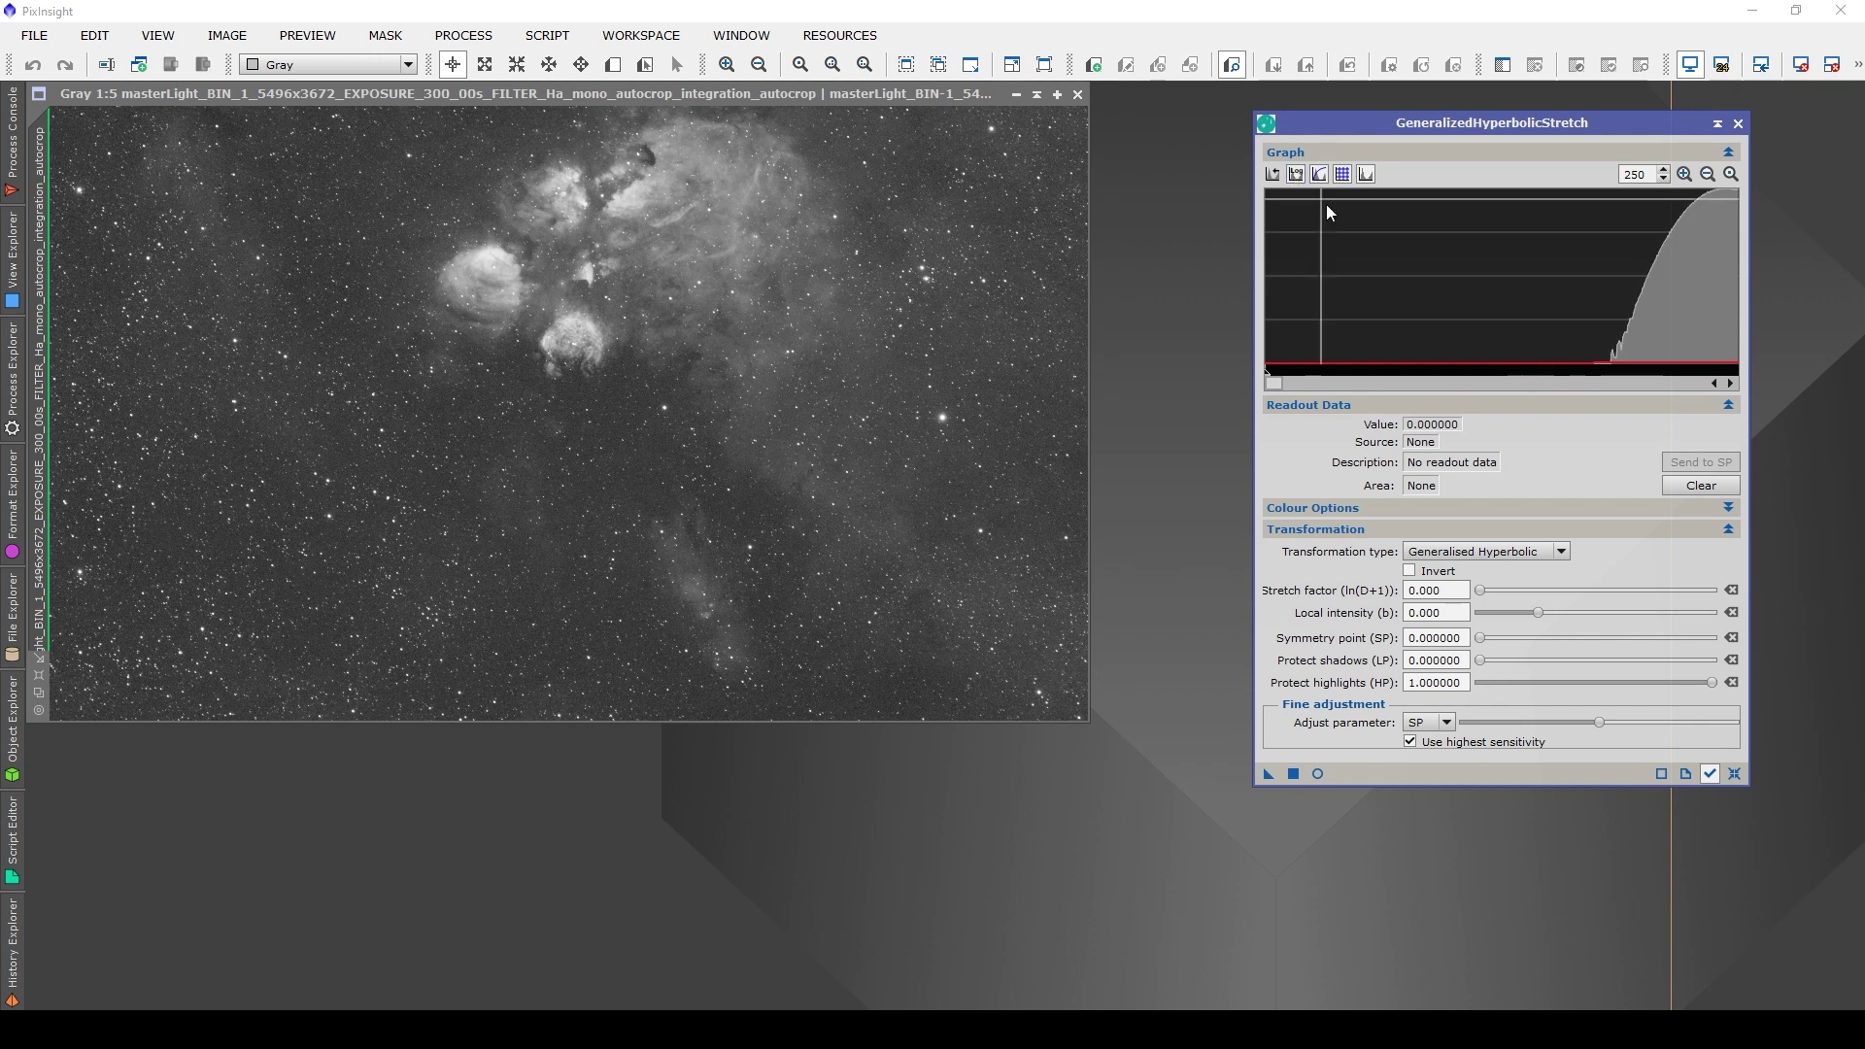
pyautogui.scroll(-5, 1278, 381)
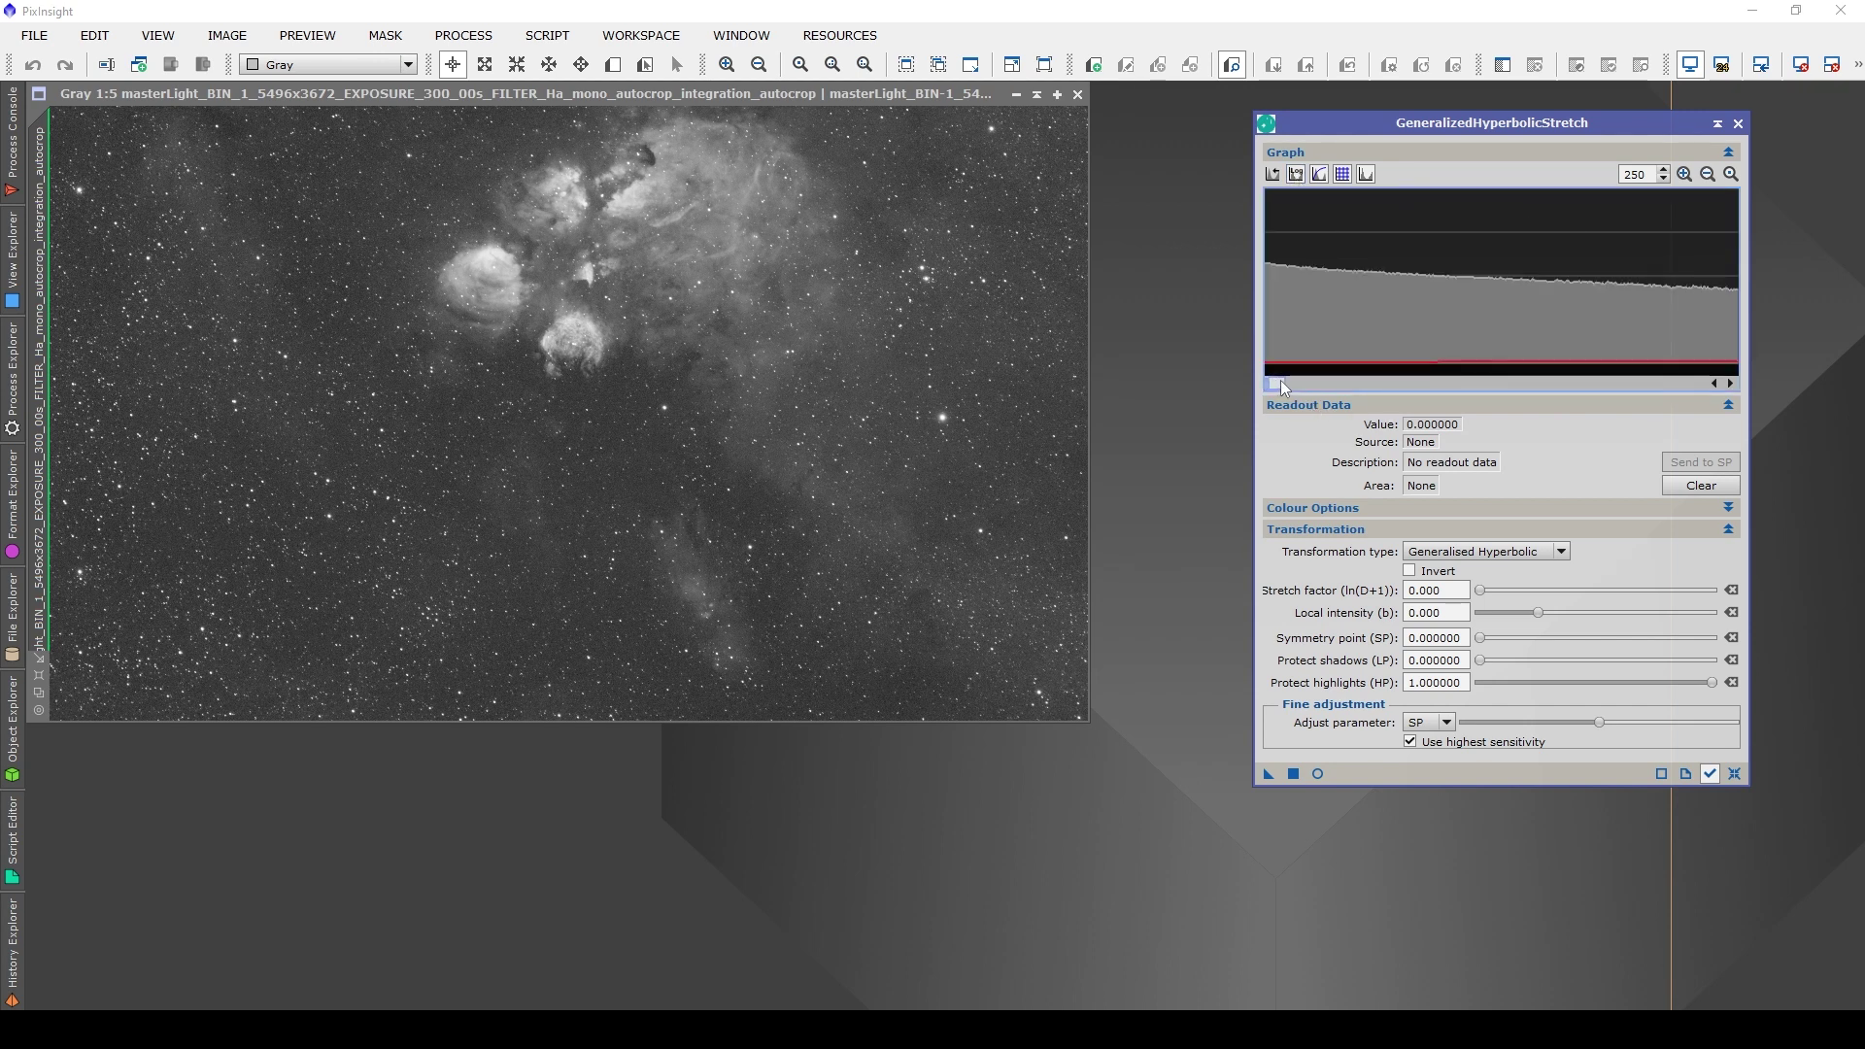
# Apply BlurXTerminator to the Ha image with Sharpen Stars 0.10 and Sharpen Nonstellar 0.86.
pyautogui.click(463, 35)
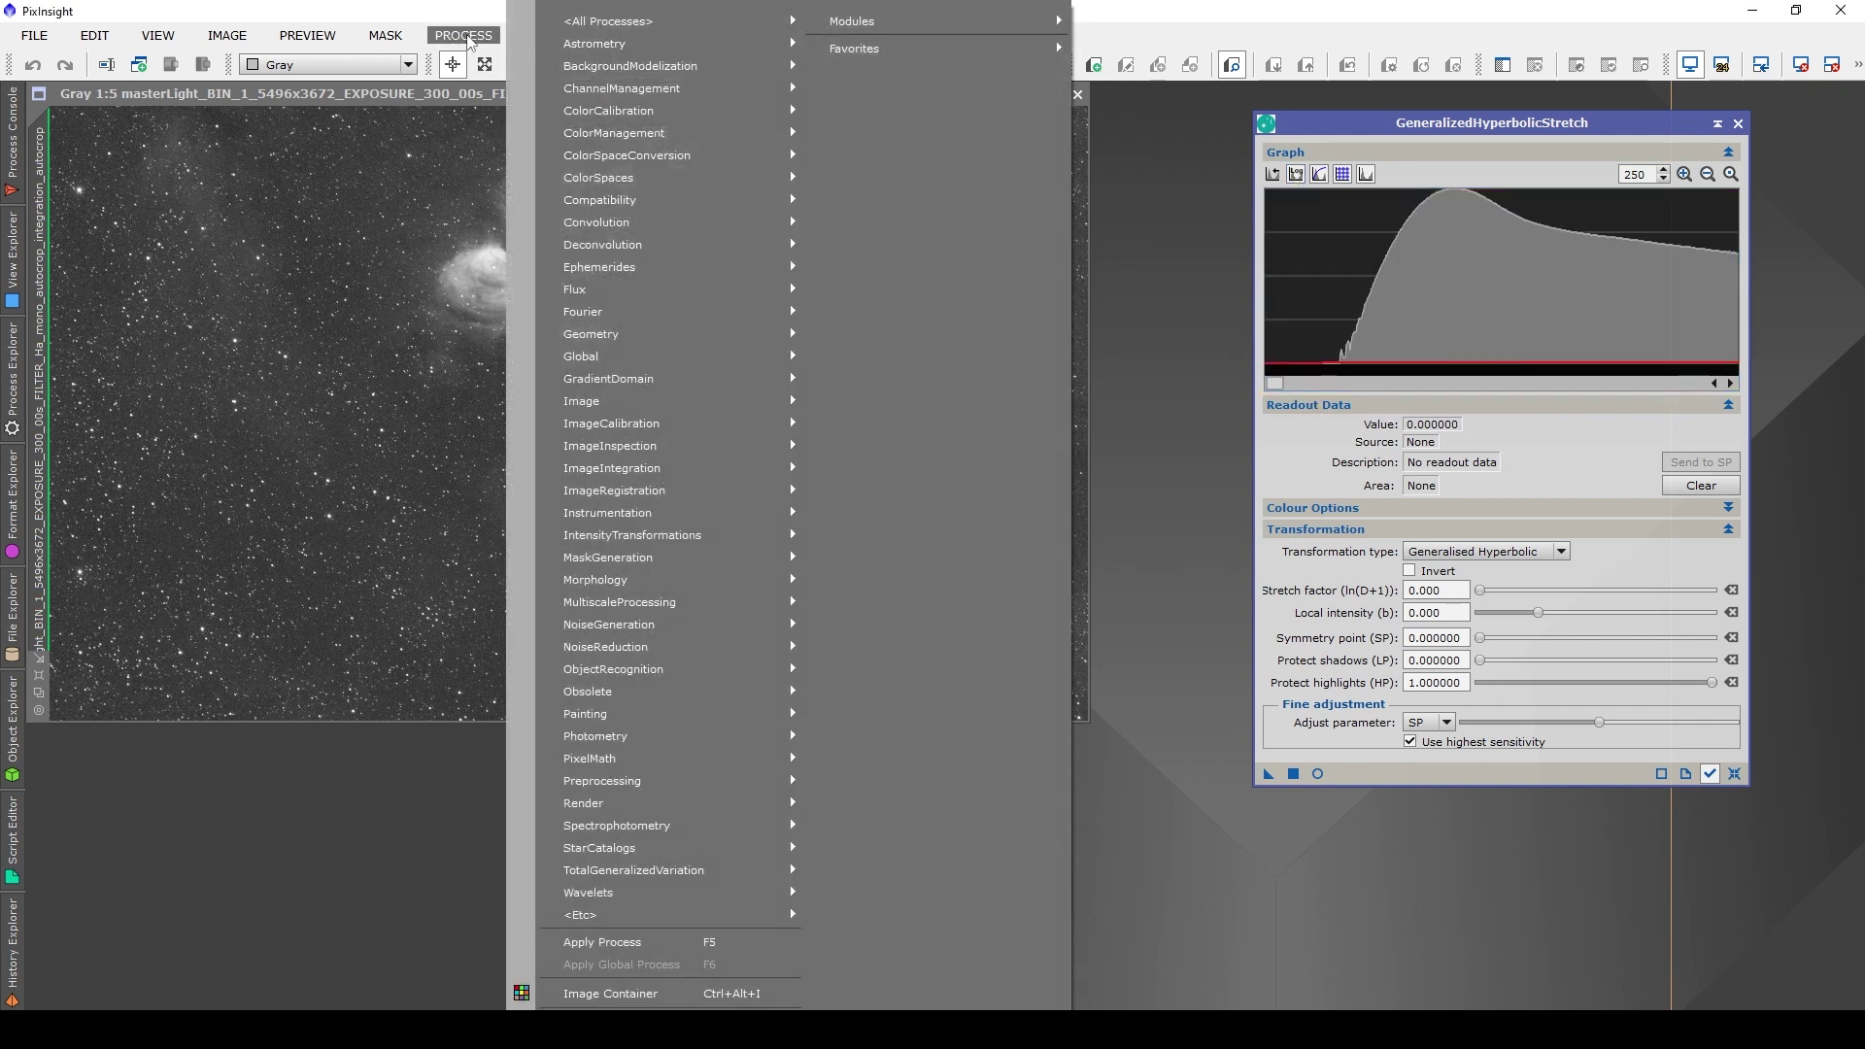
pyautogui.moveTo(621, 22)
pyautogui.click(913, 408)
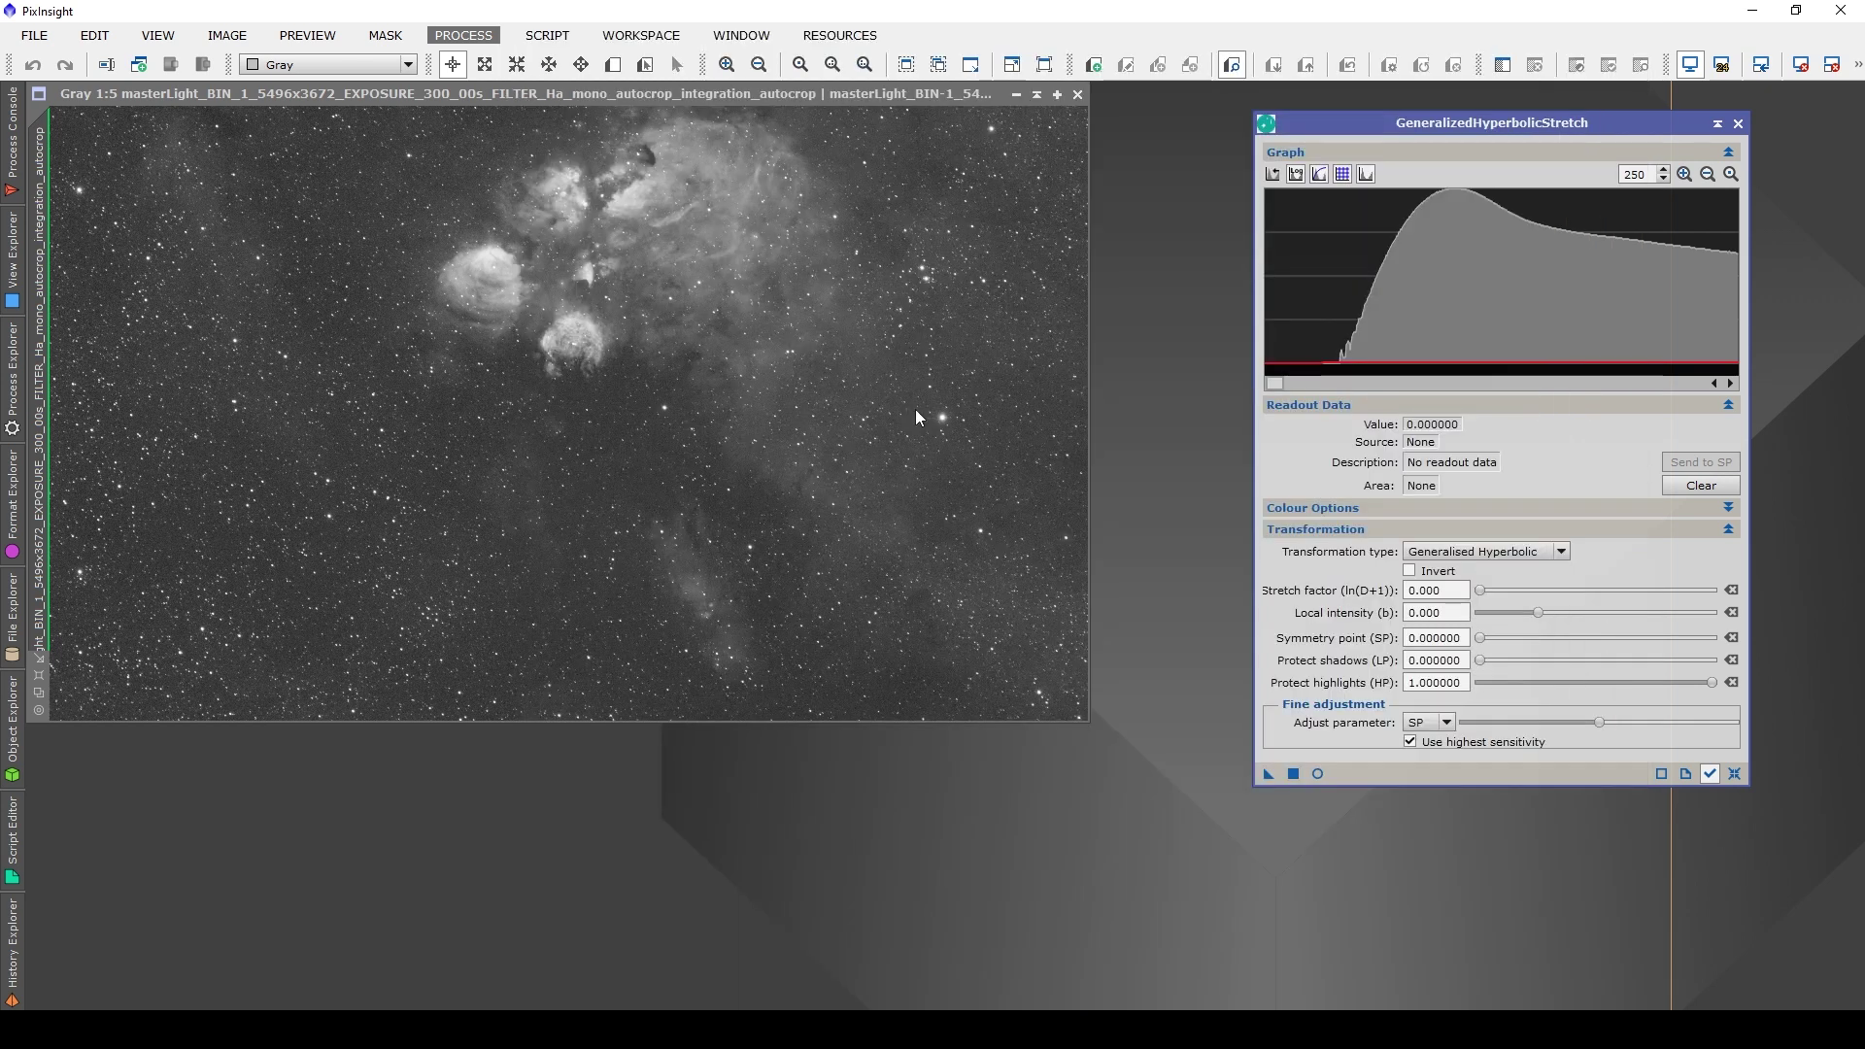
pyautogui.click(882, 520)
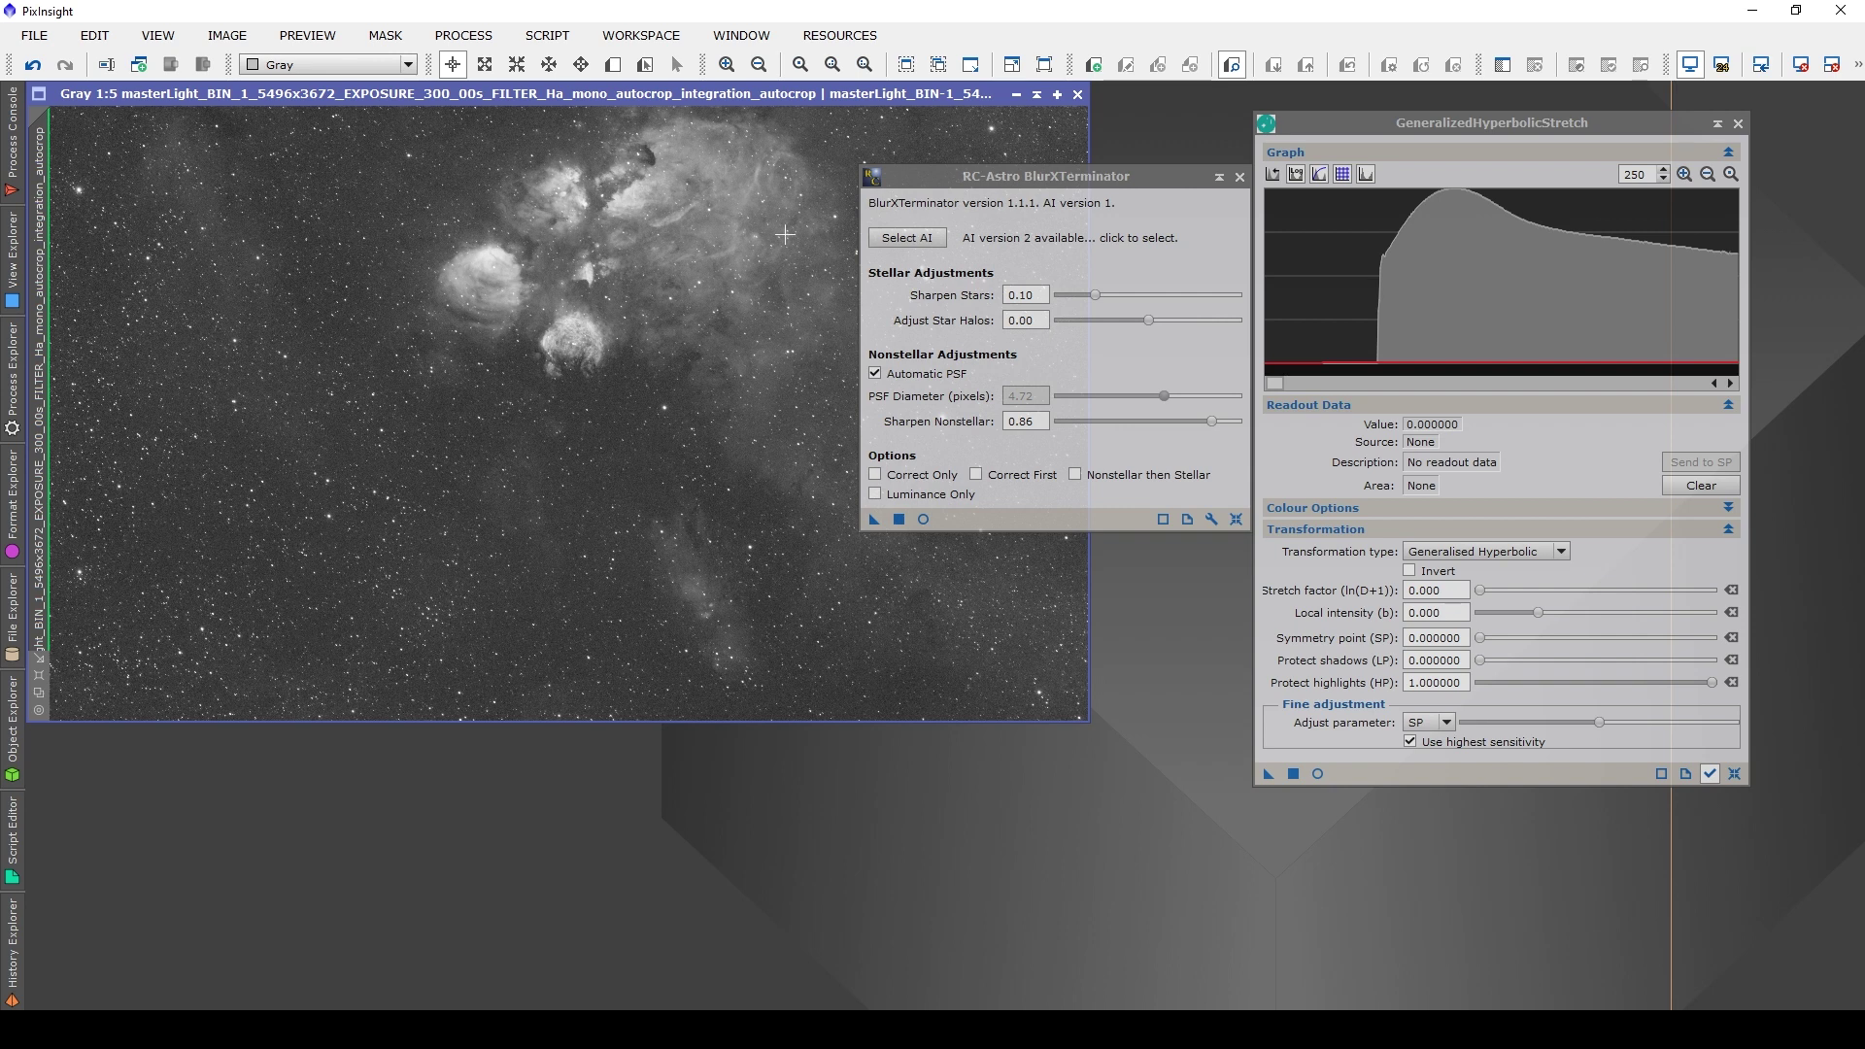
# Compare histograms with and without BlurXTerminator, leave it undone, and close the Ha image.
pyautogui.click(33, 65)
pyautogui.click(64, 65)
pyautogui.click(33, 67)
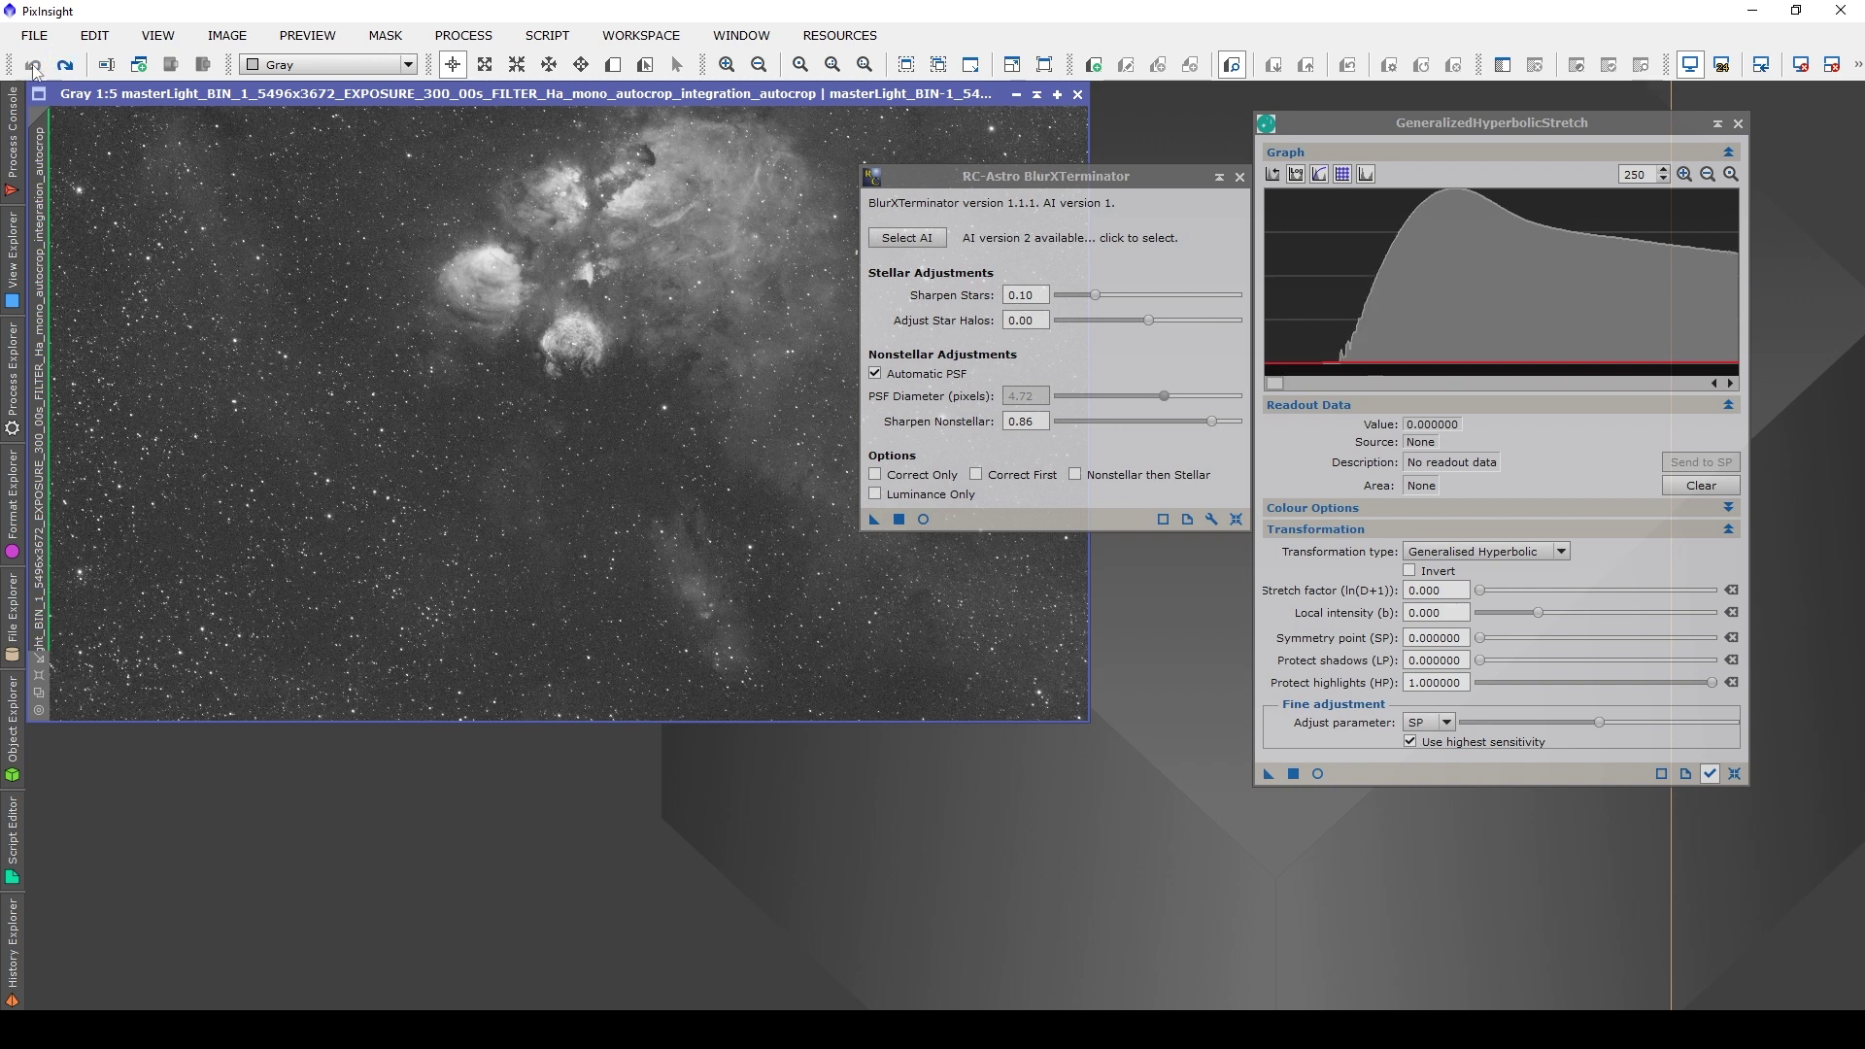
pyautogui.click(1078, 95)
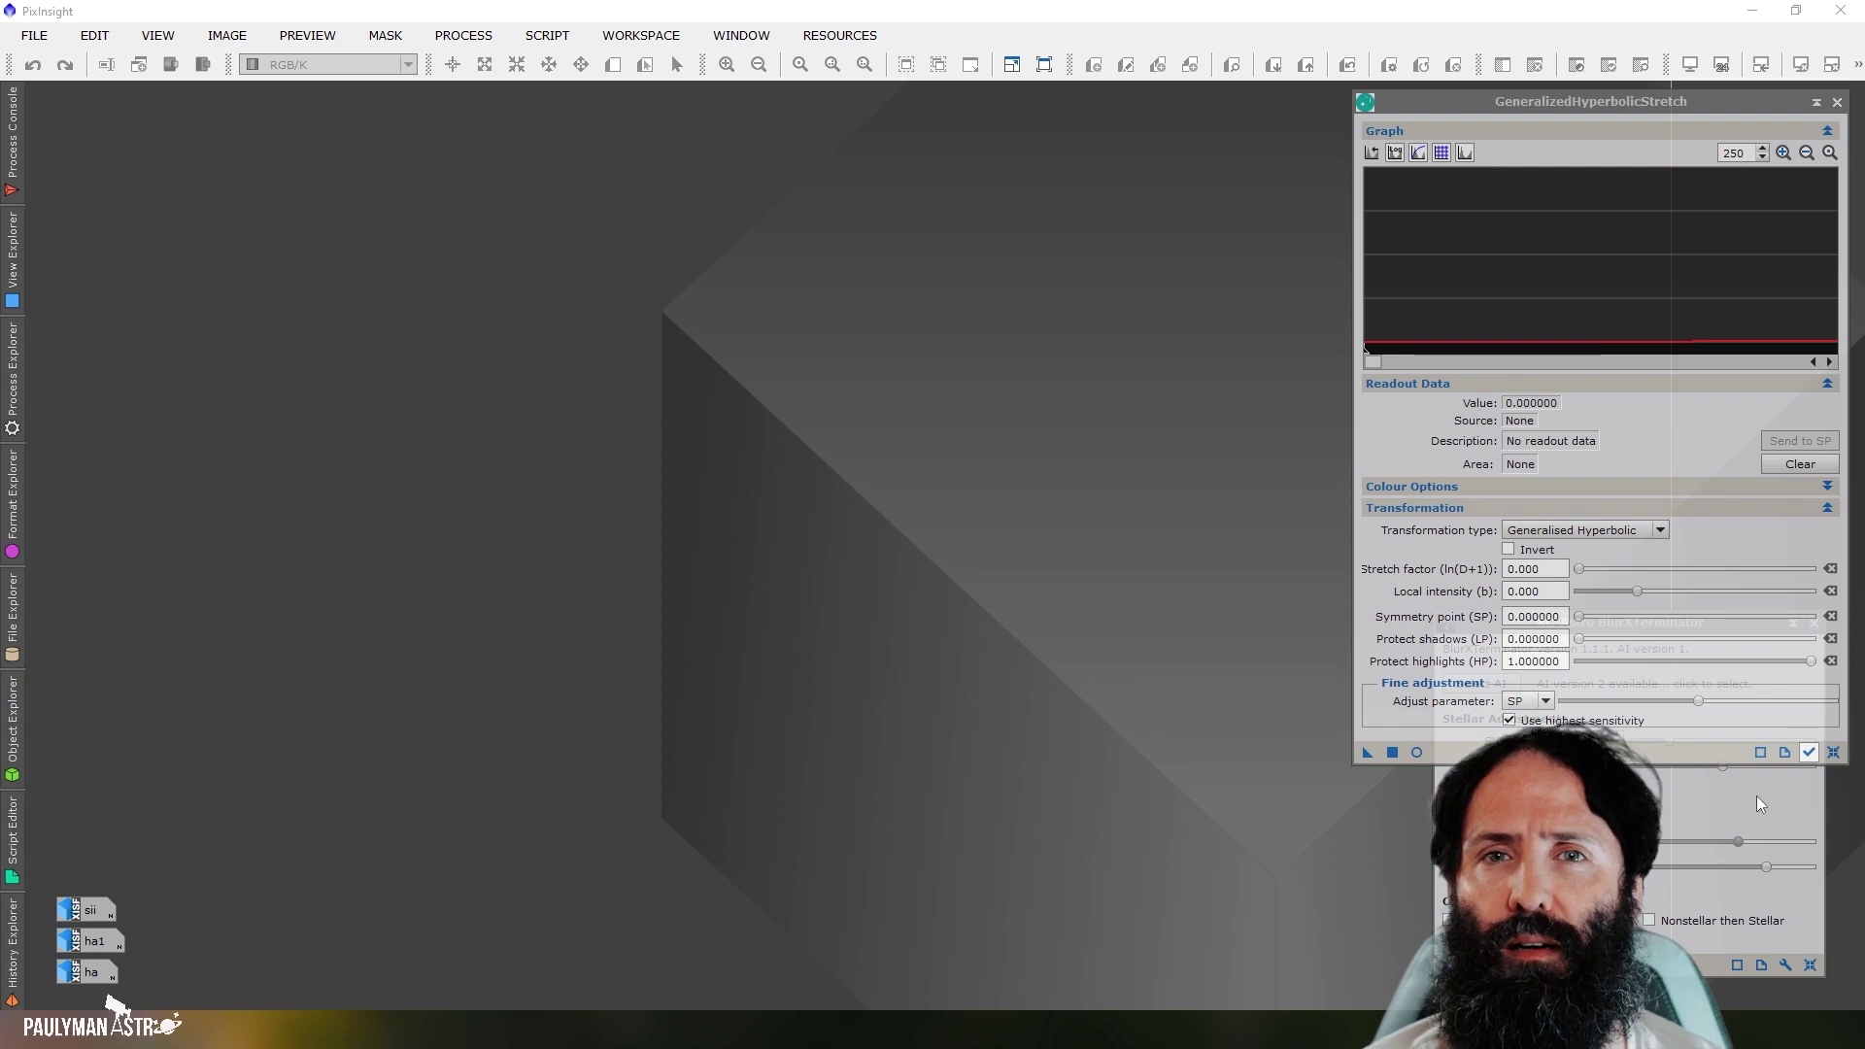
# Open the sii image and show its histogram in GHS on a logarithmic scale.
pyautogui.doubleClick(87, 910)
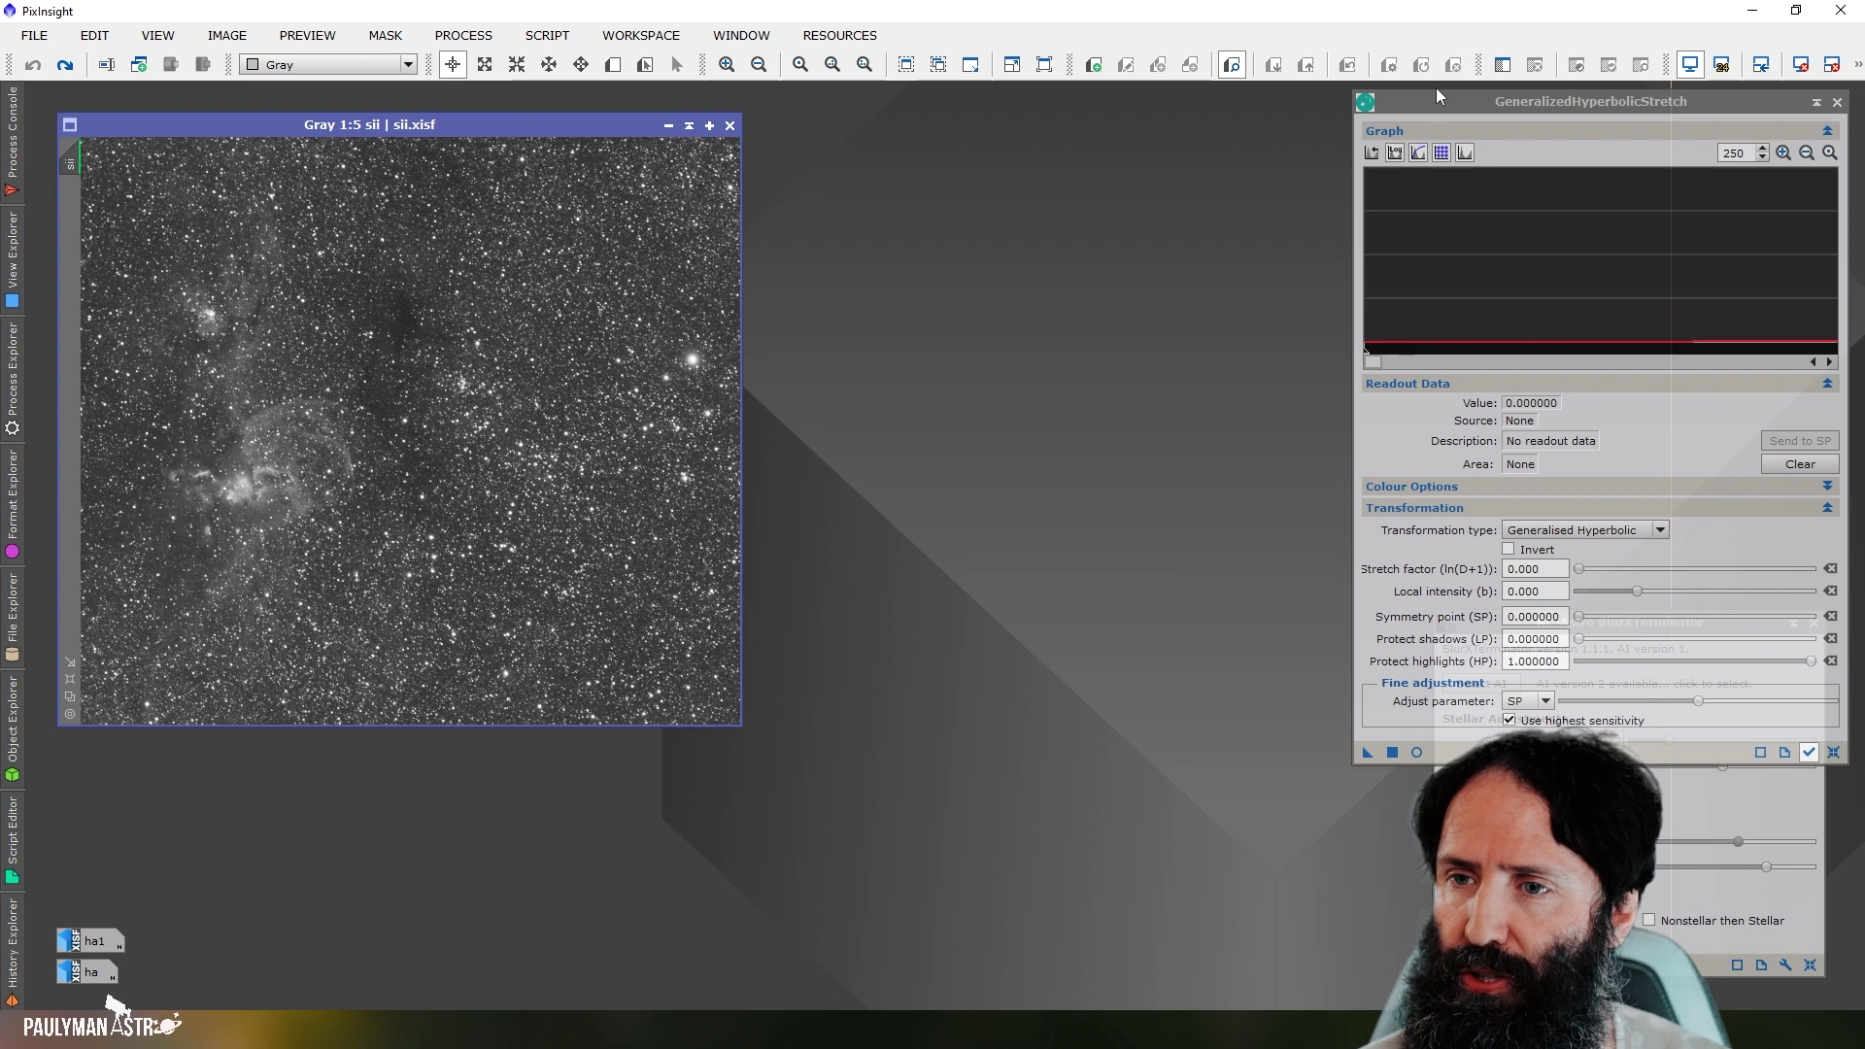
pyautogui.click(1372, 361)
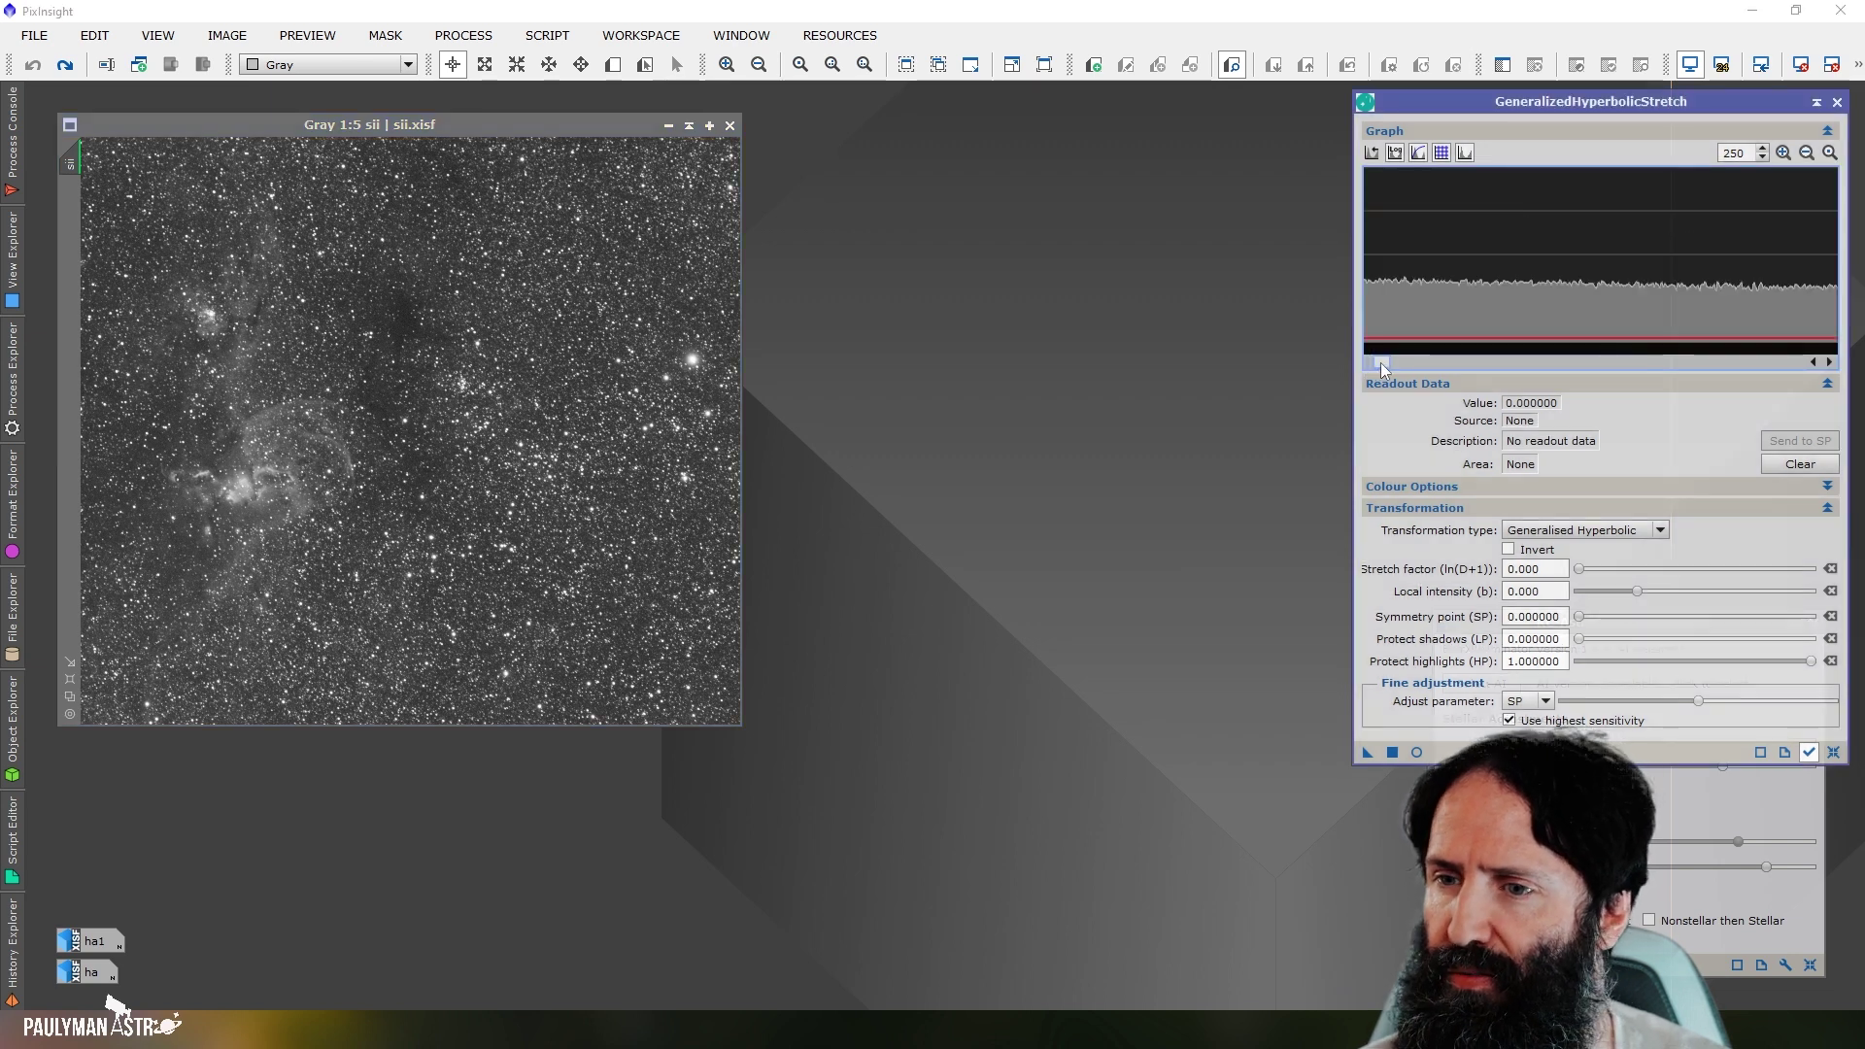
pyautogui.click(1395, 154)
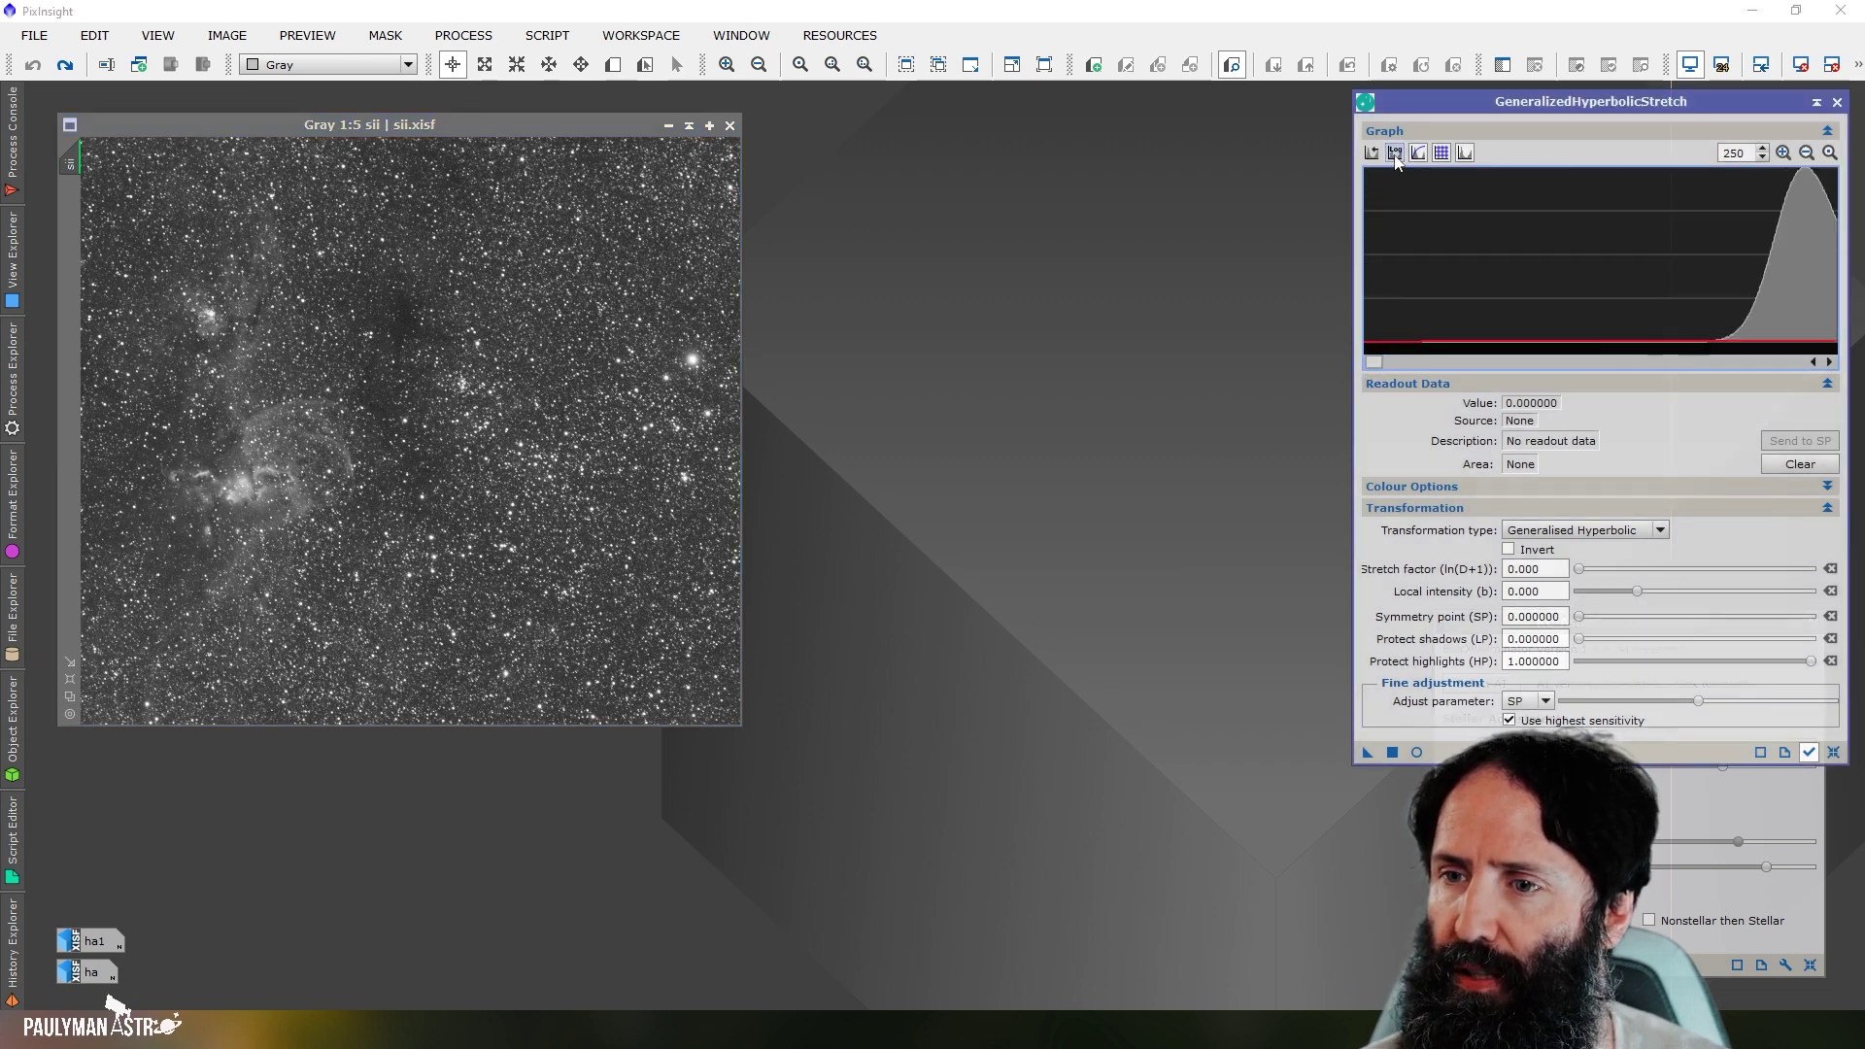
pyautogui.click(1395, 155)
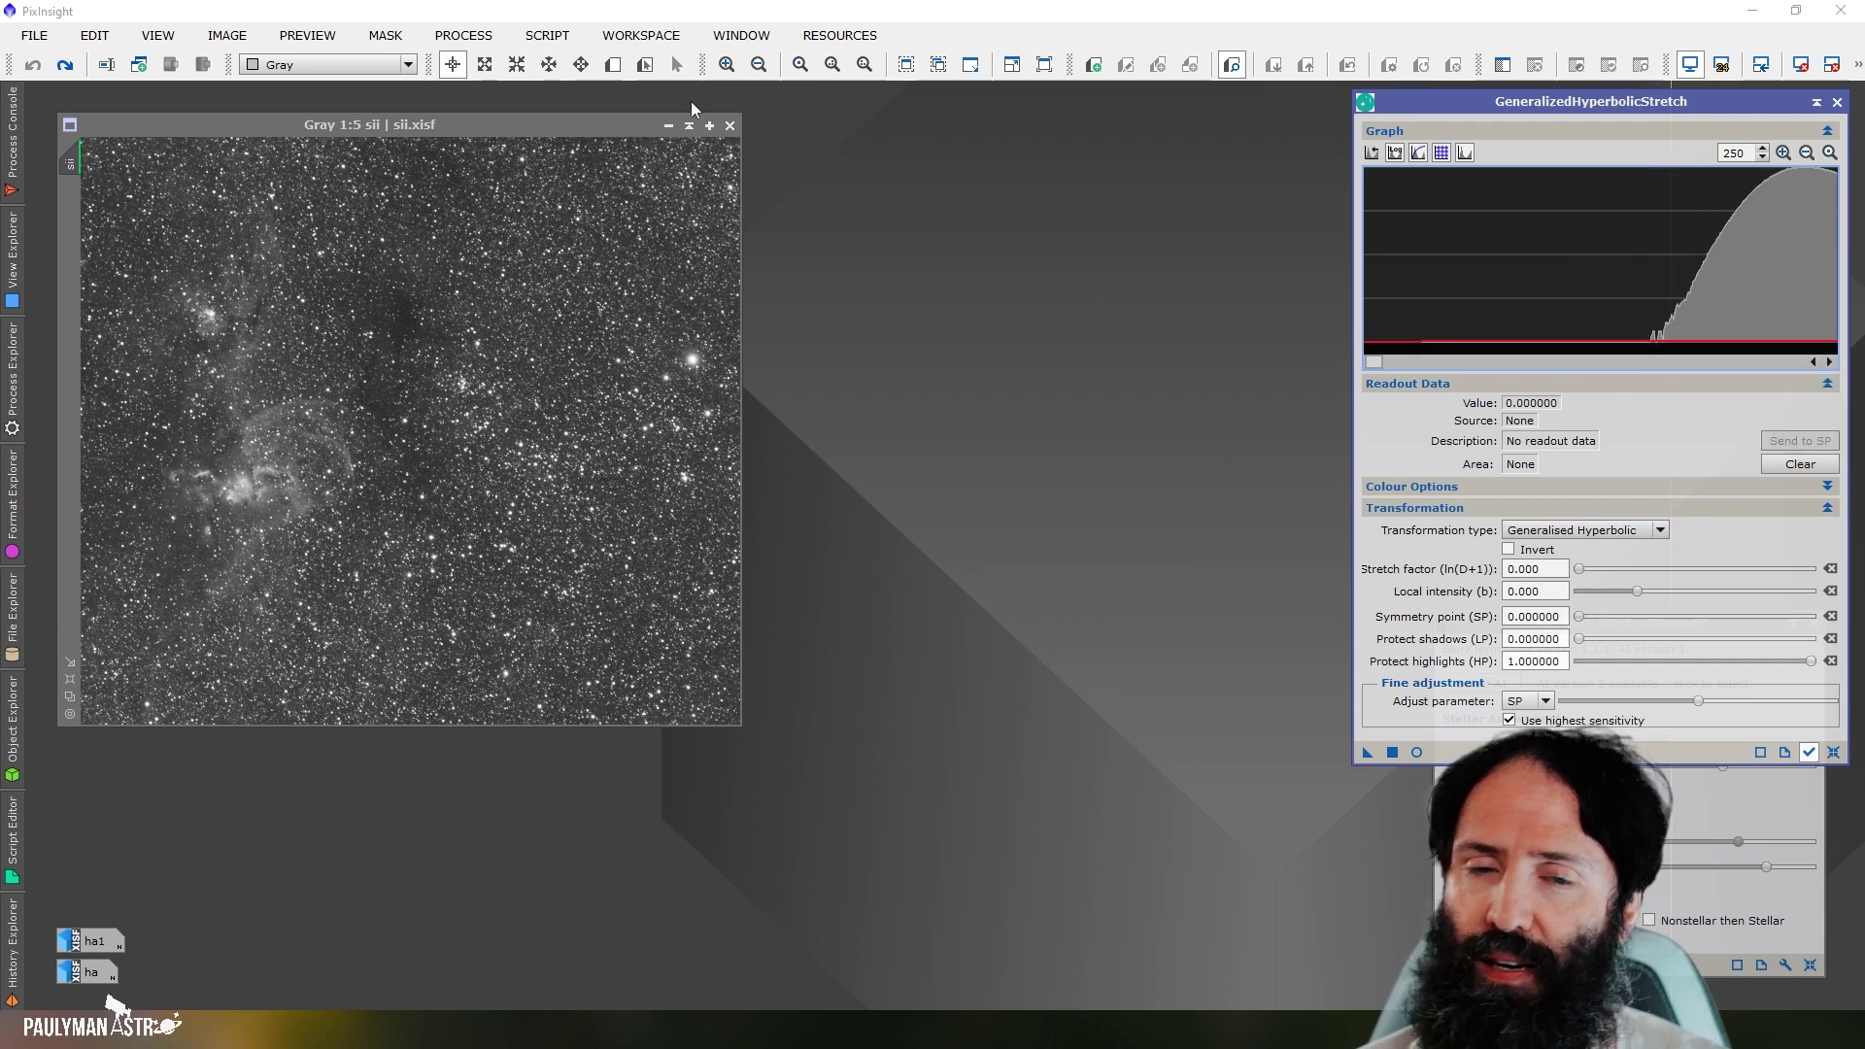
# Compare sii with and without BlurXTerminator via Redo/Undo, leaving it undone.
pyautogui.click(212, 125)
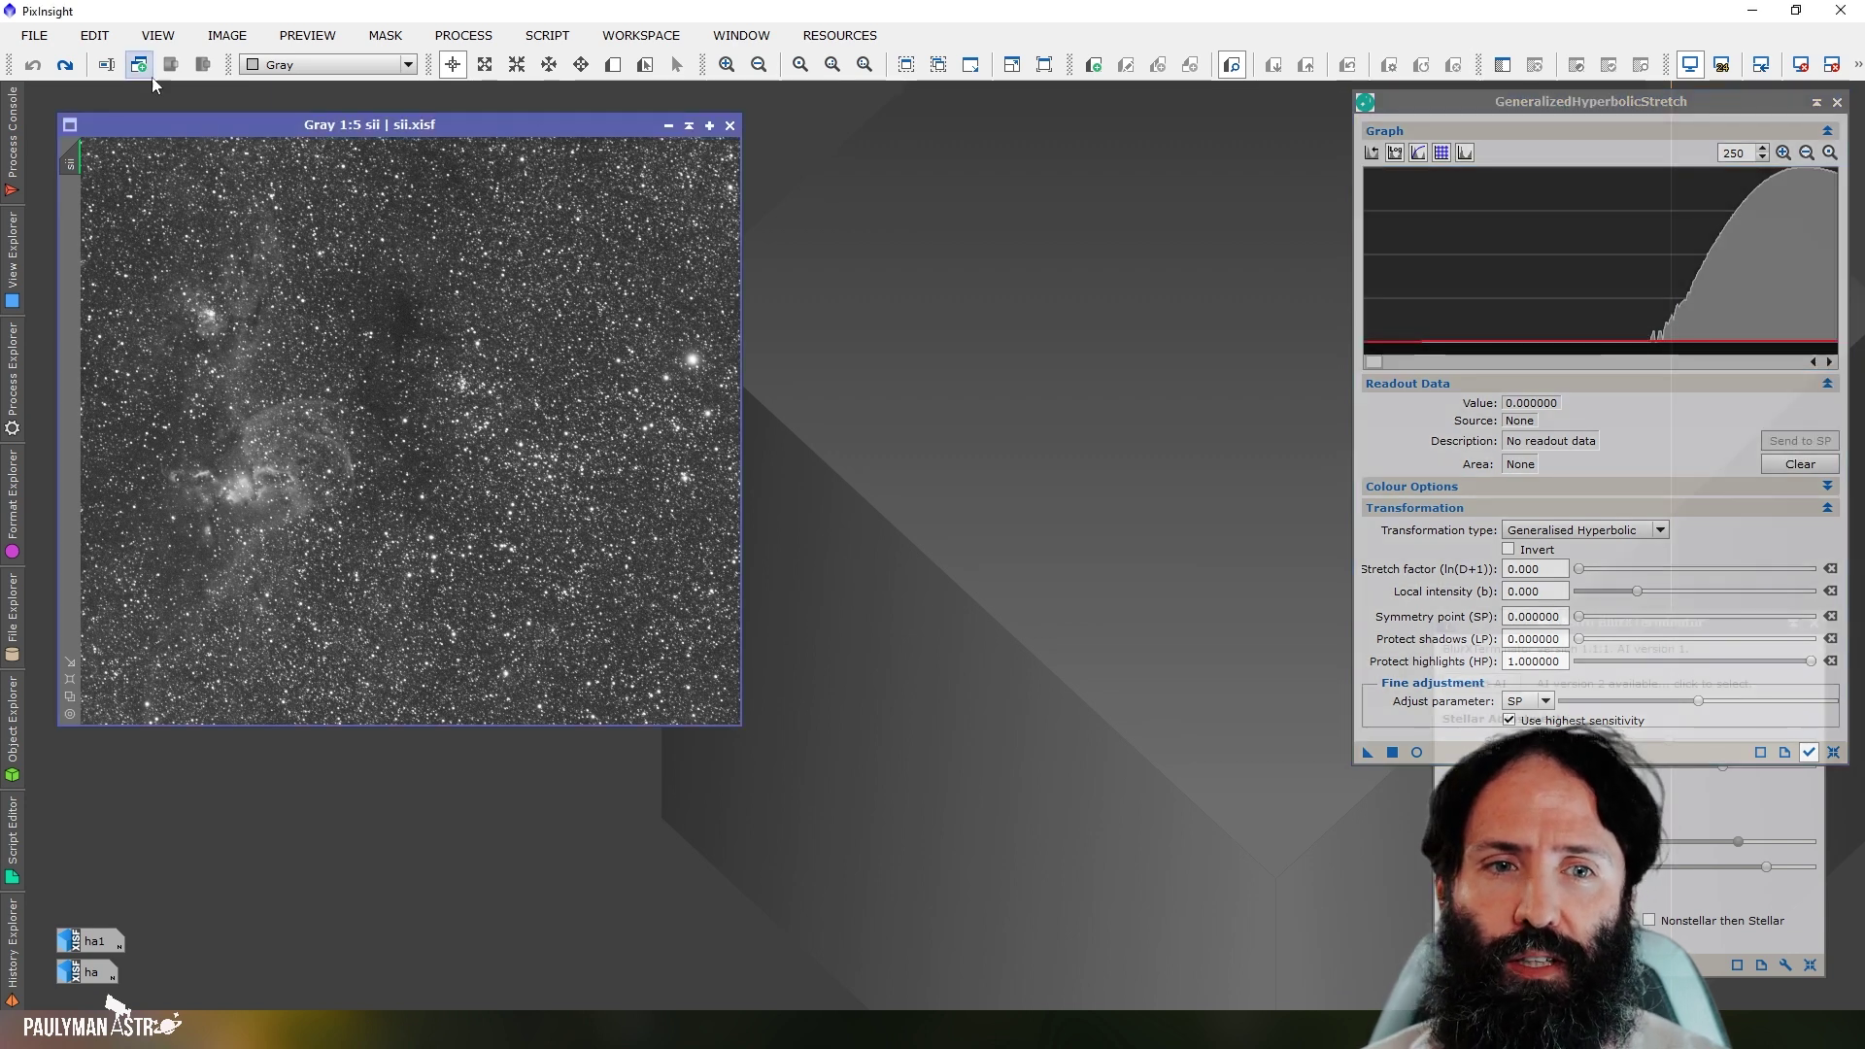
pyautogui.click(66, 66)
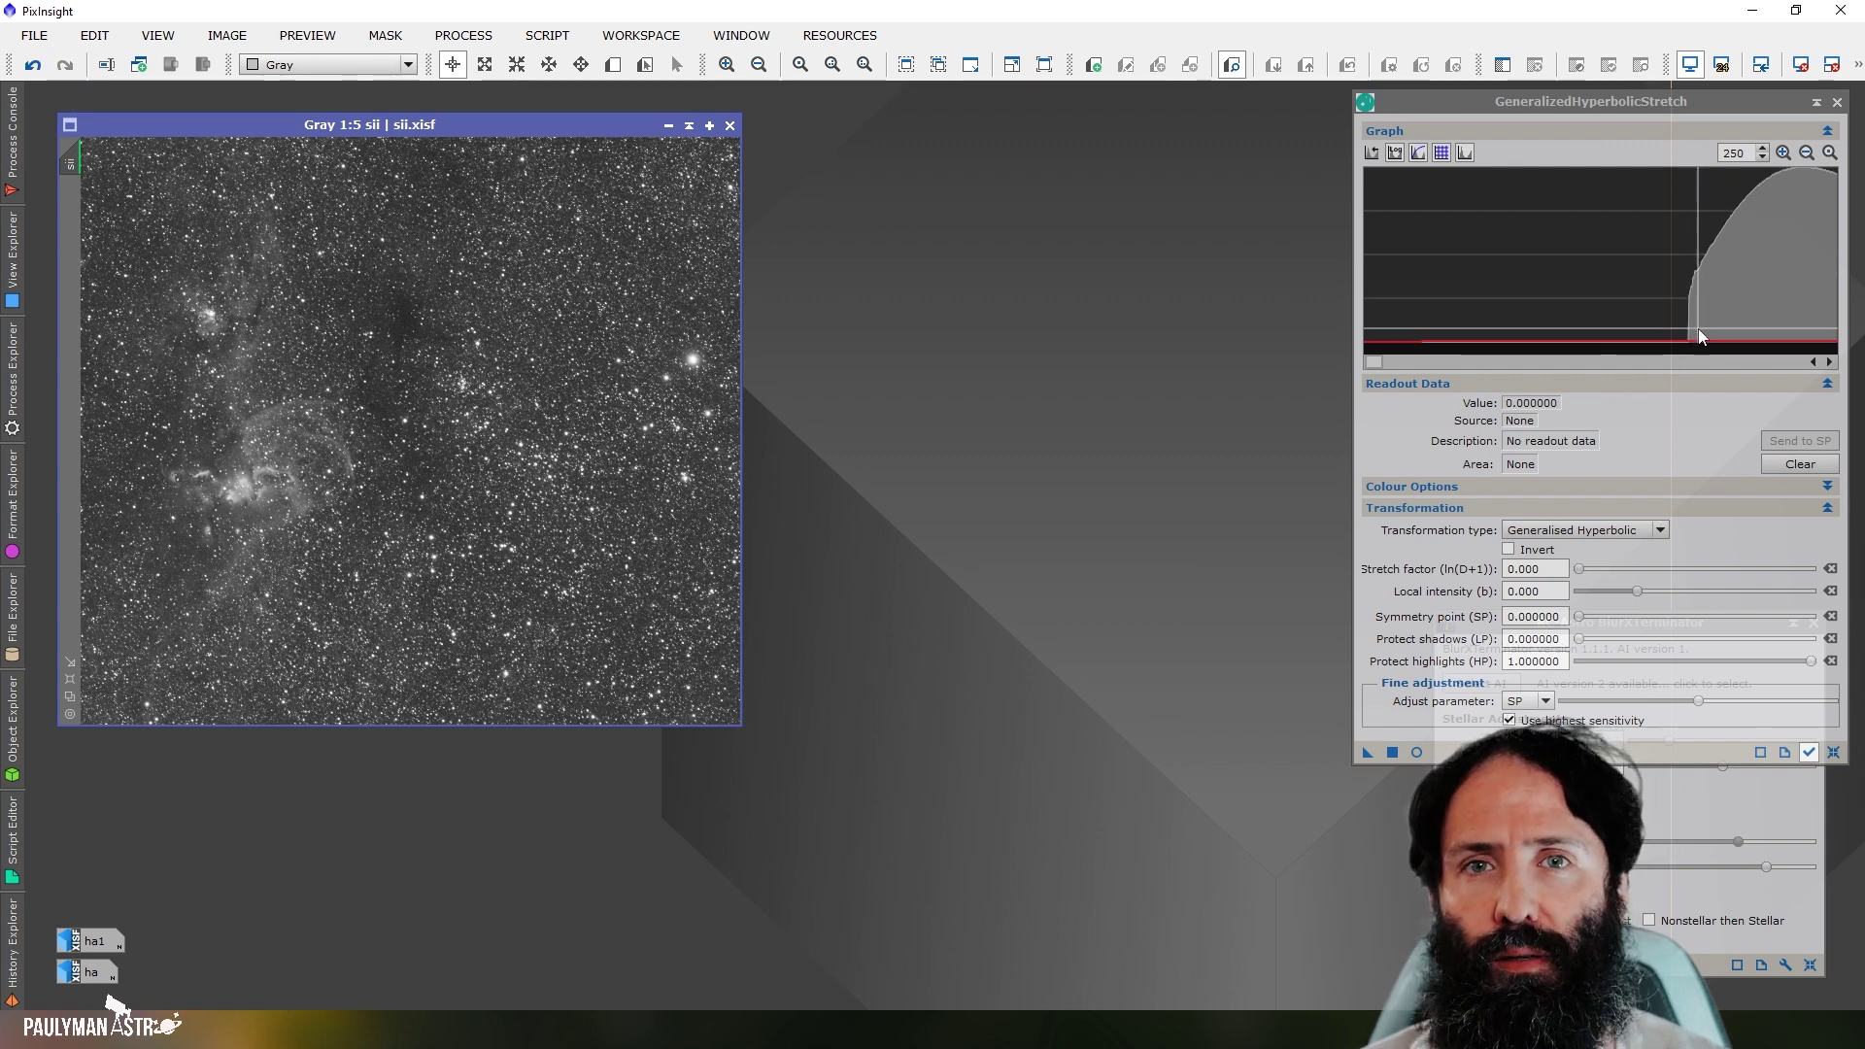
pyautogui.click(33, 68)
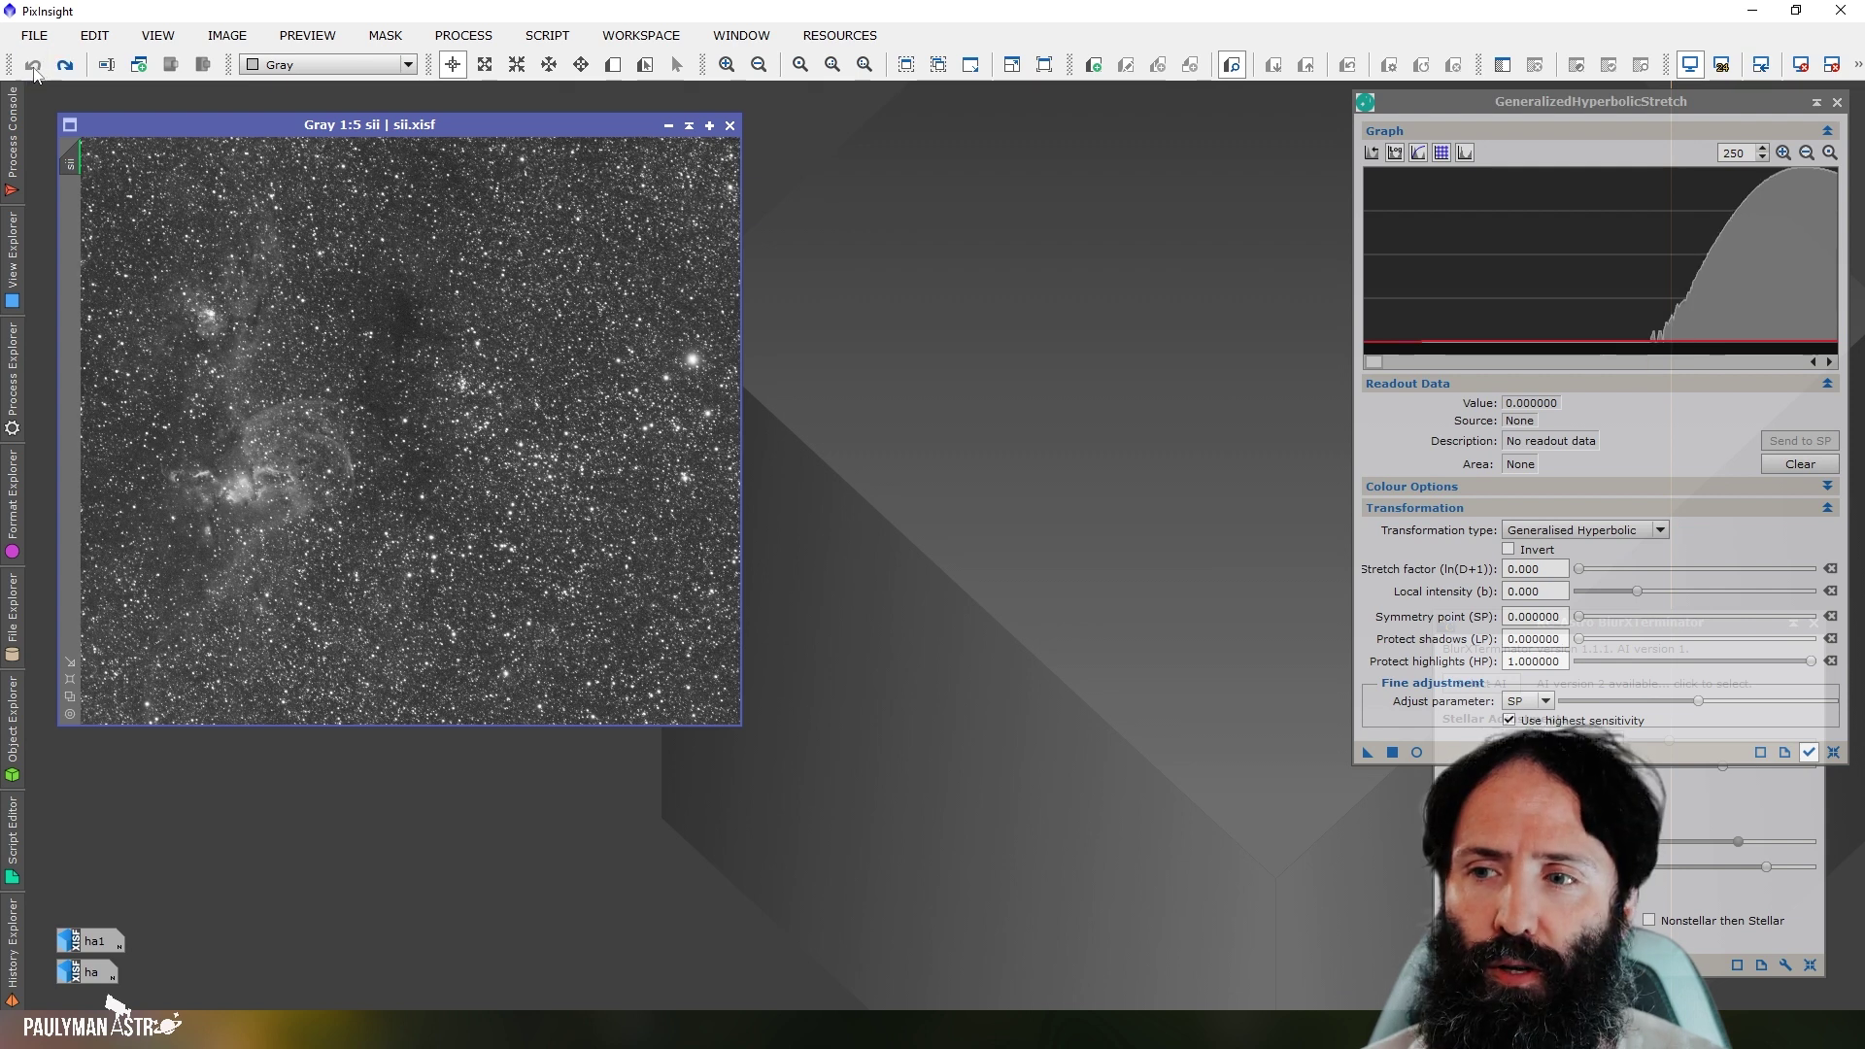
pyautogui.click(62, 67)
pyautogui.click(34, 70)
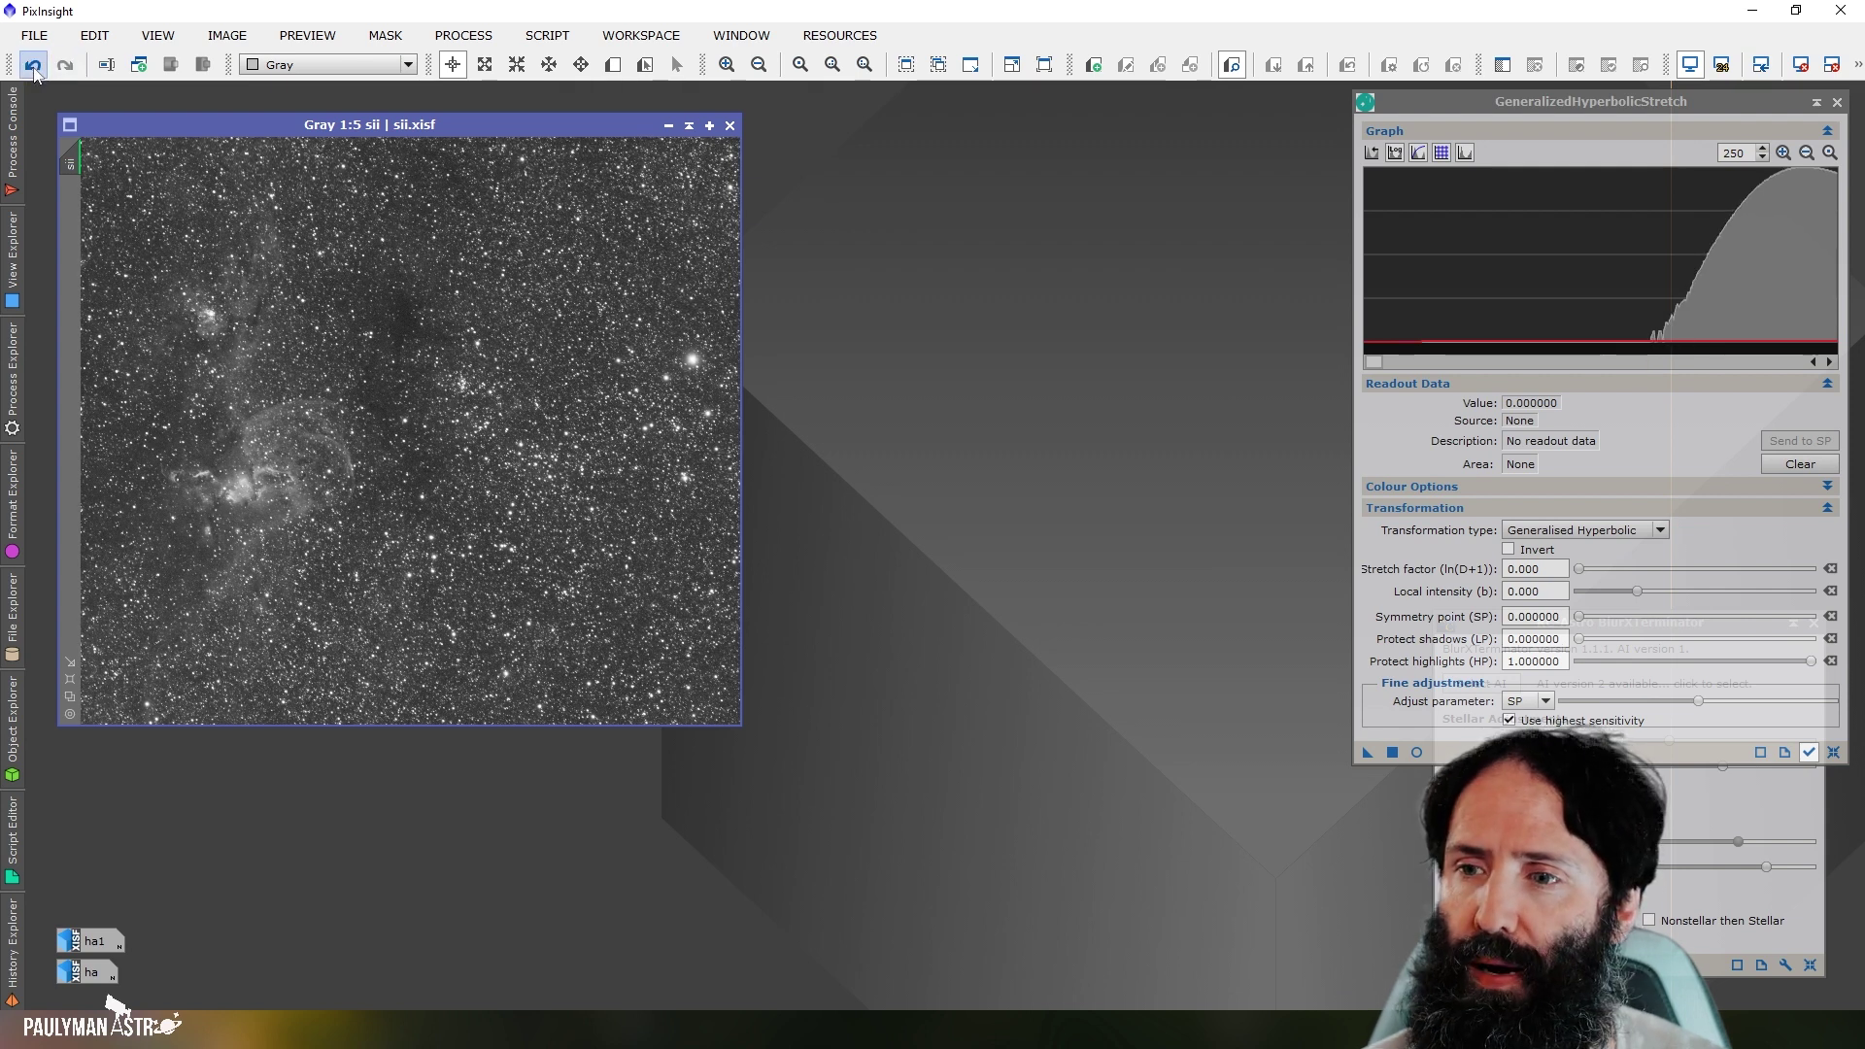
pyautogui.doubleClick(87, 972)
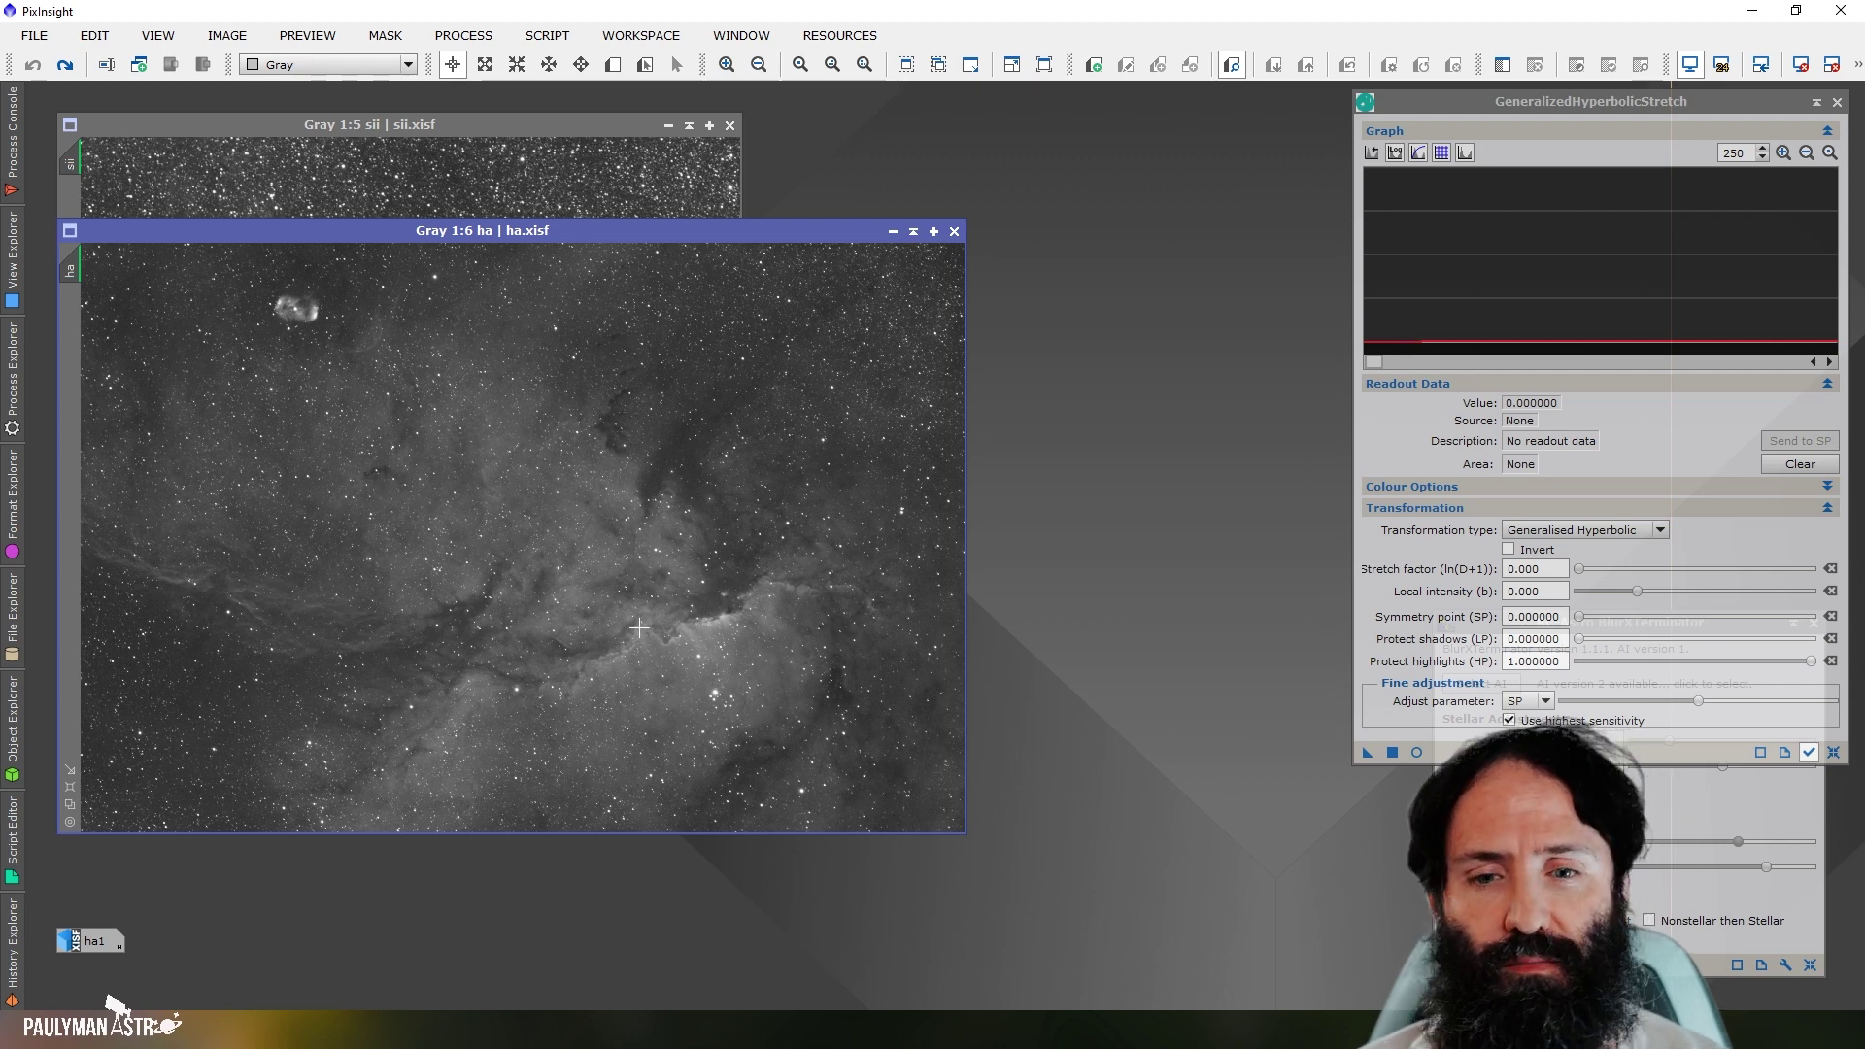
pyautogui.click(1379, 358)
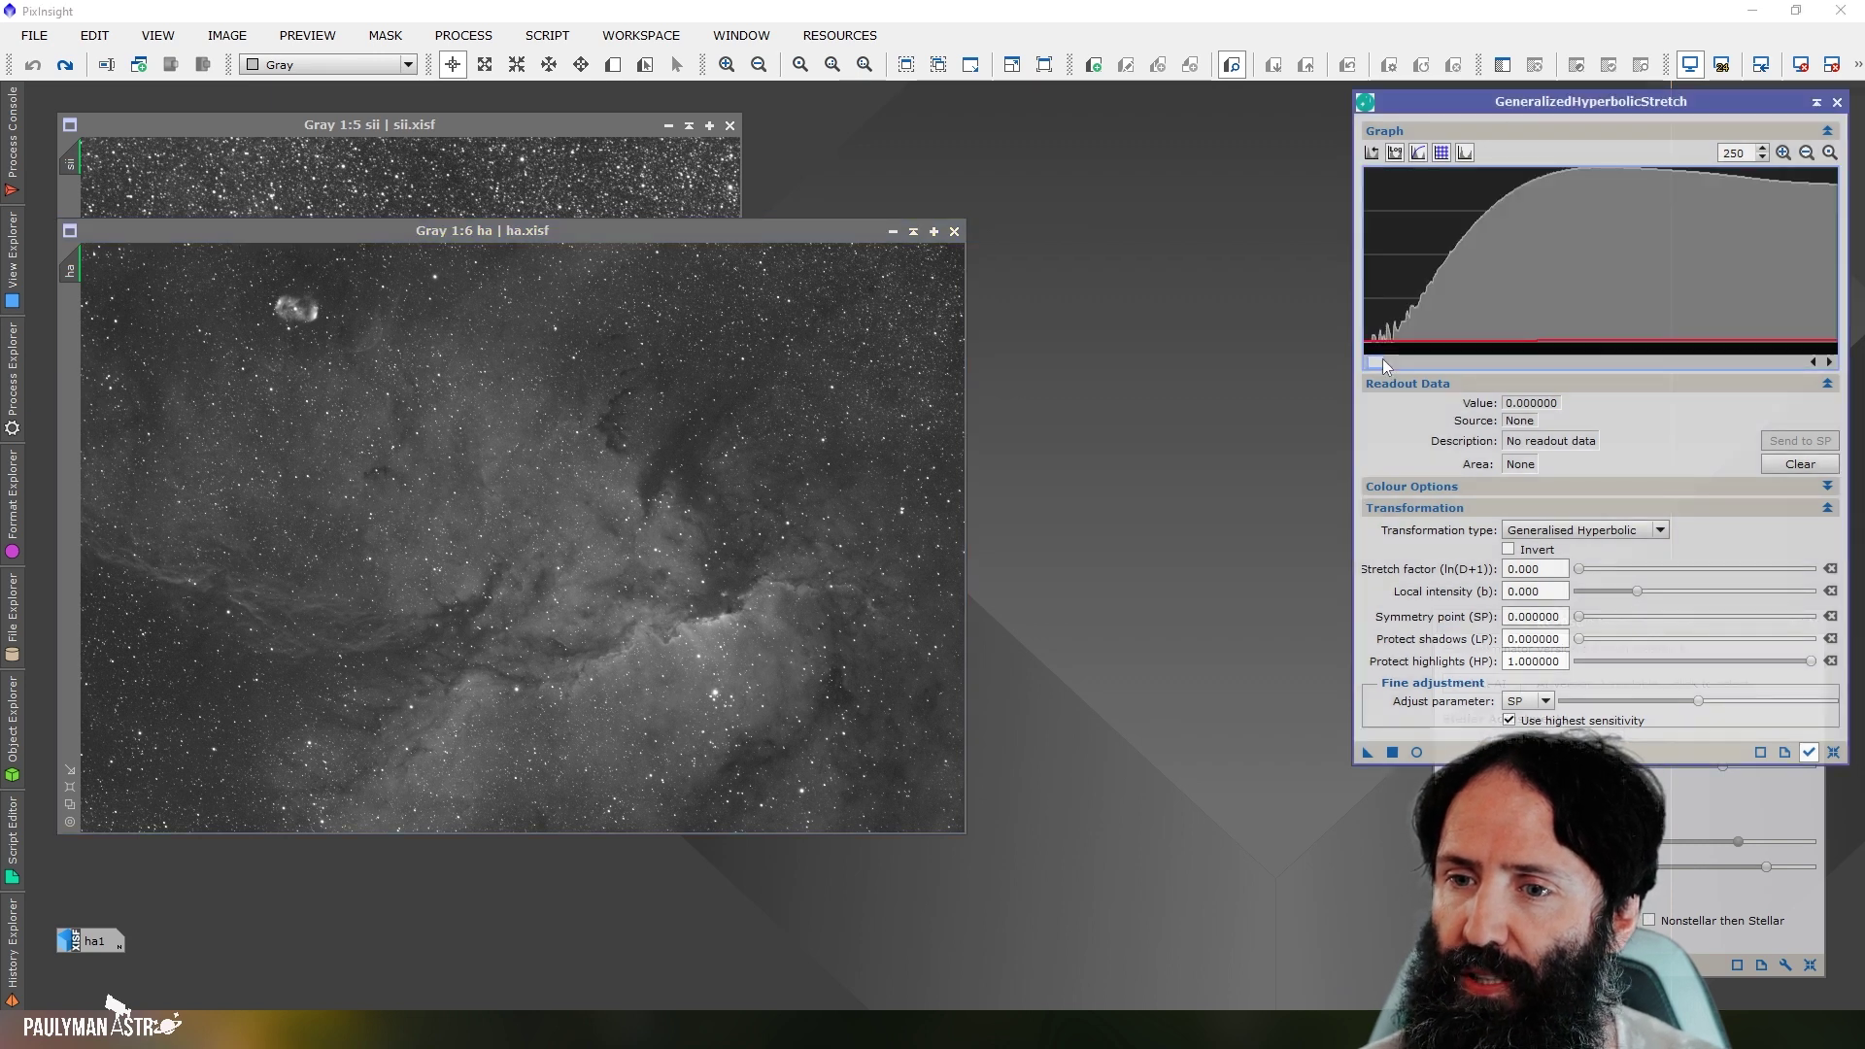
pyautogui.click(65, 66)
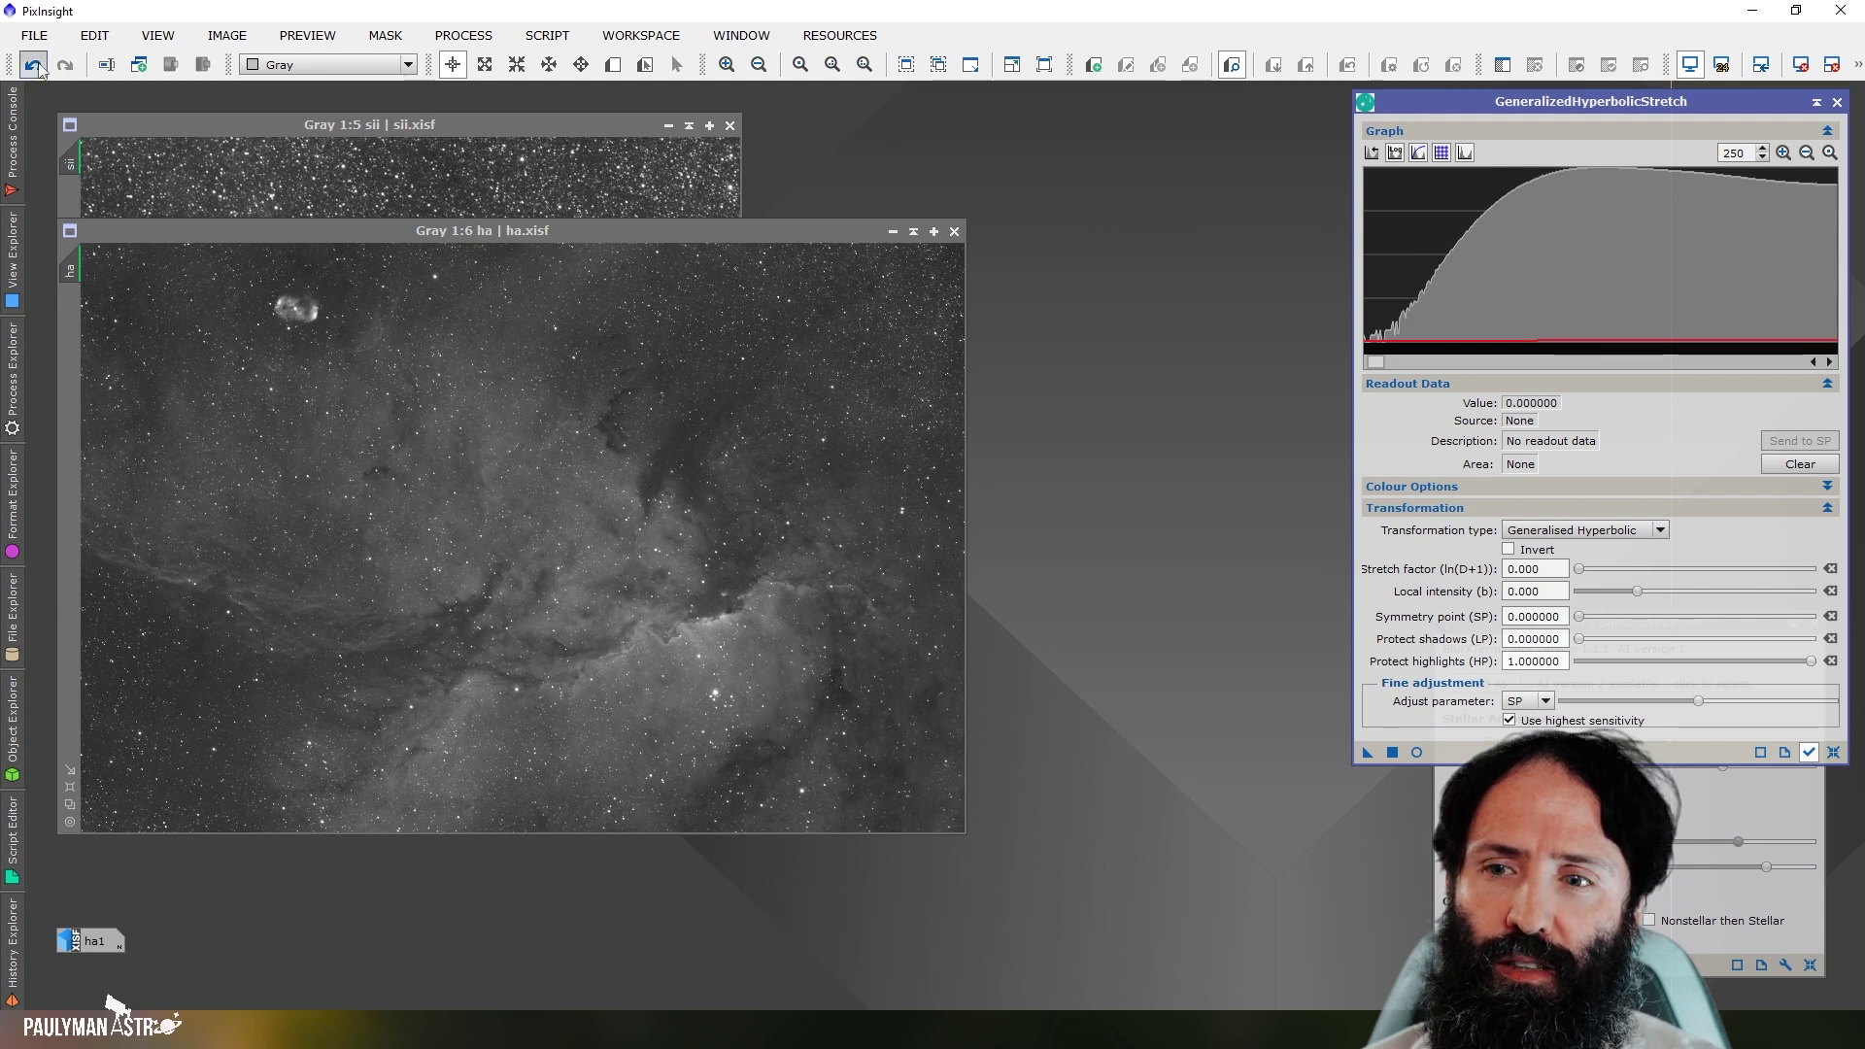
pyautogui.click(34, 65)
pyautogui.click(1815, 362)
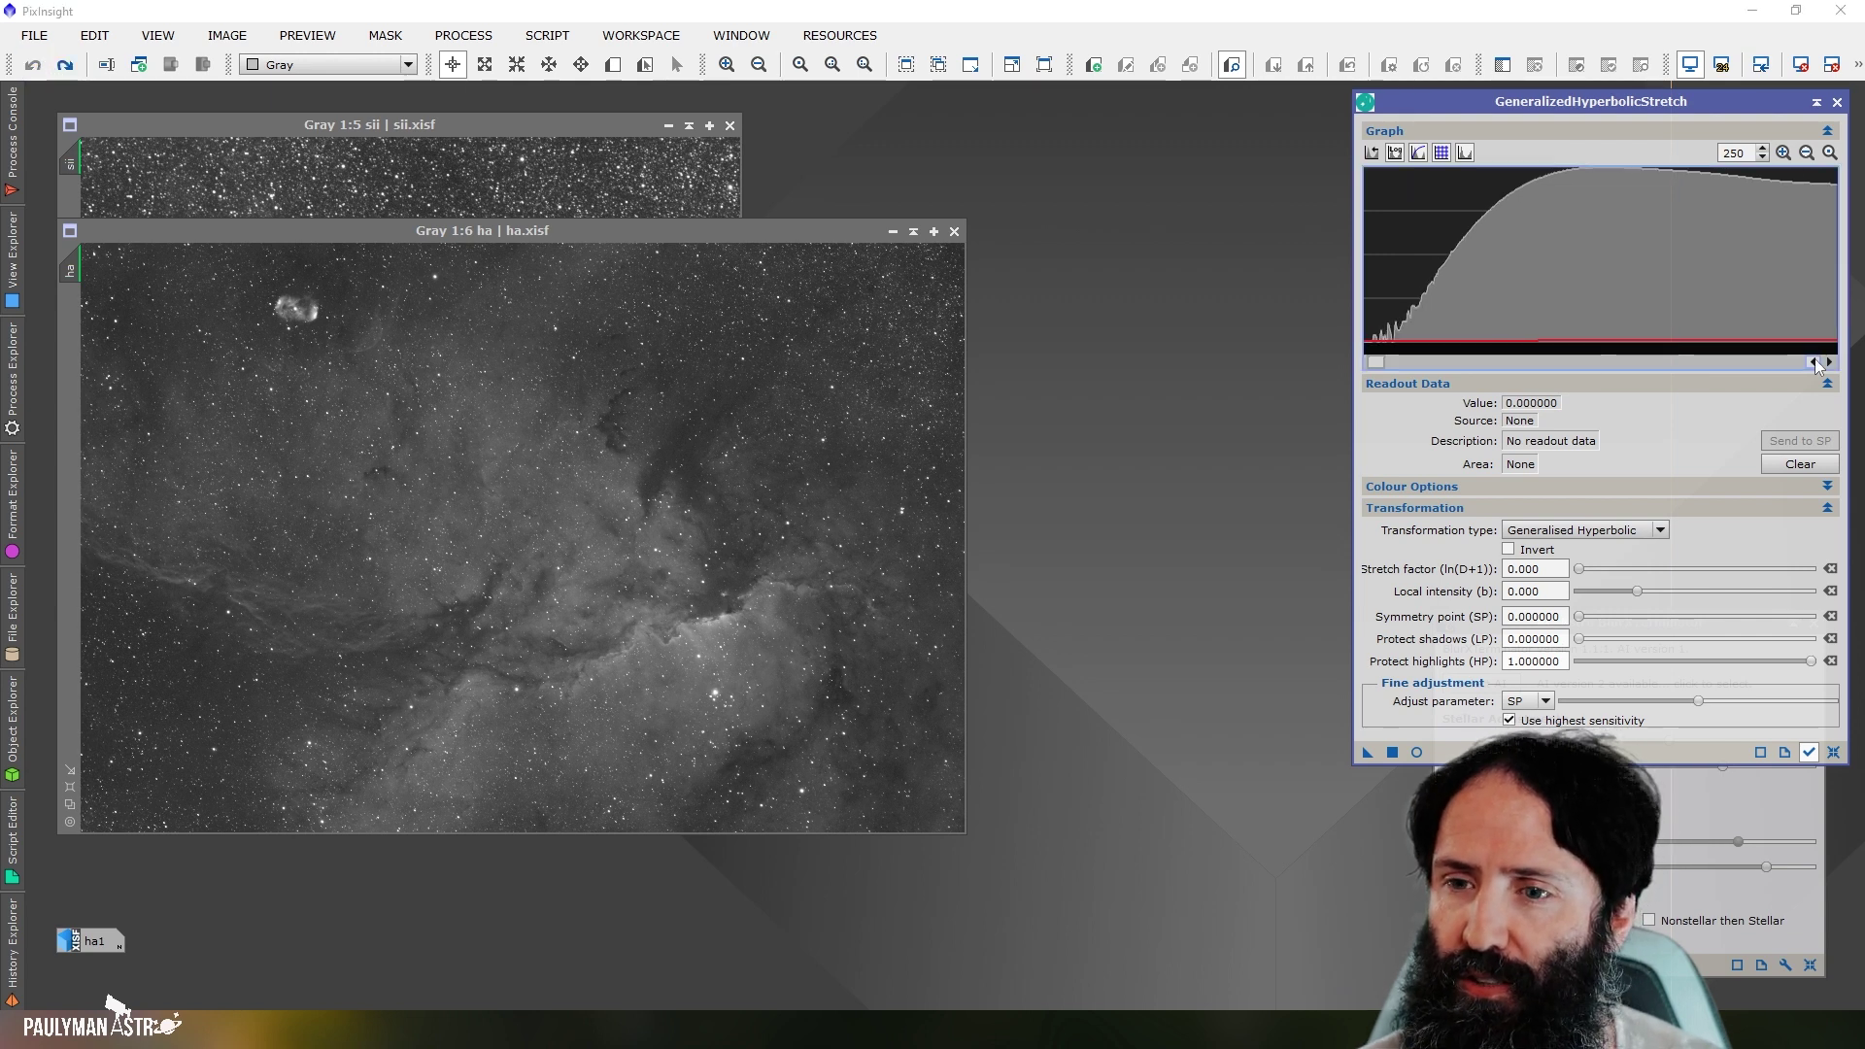
pyautogui.click(1815, 362)
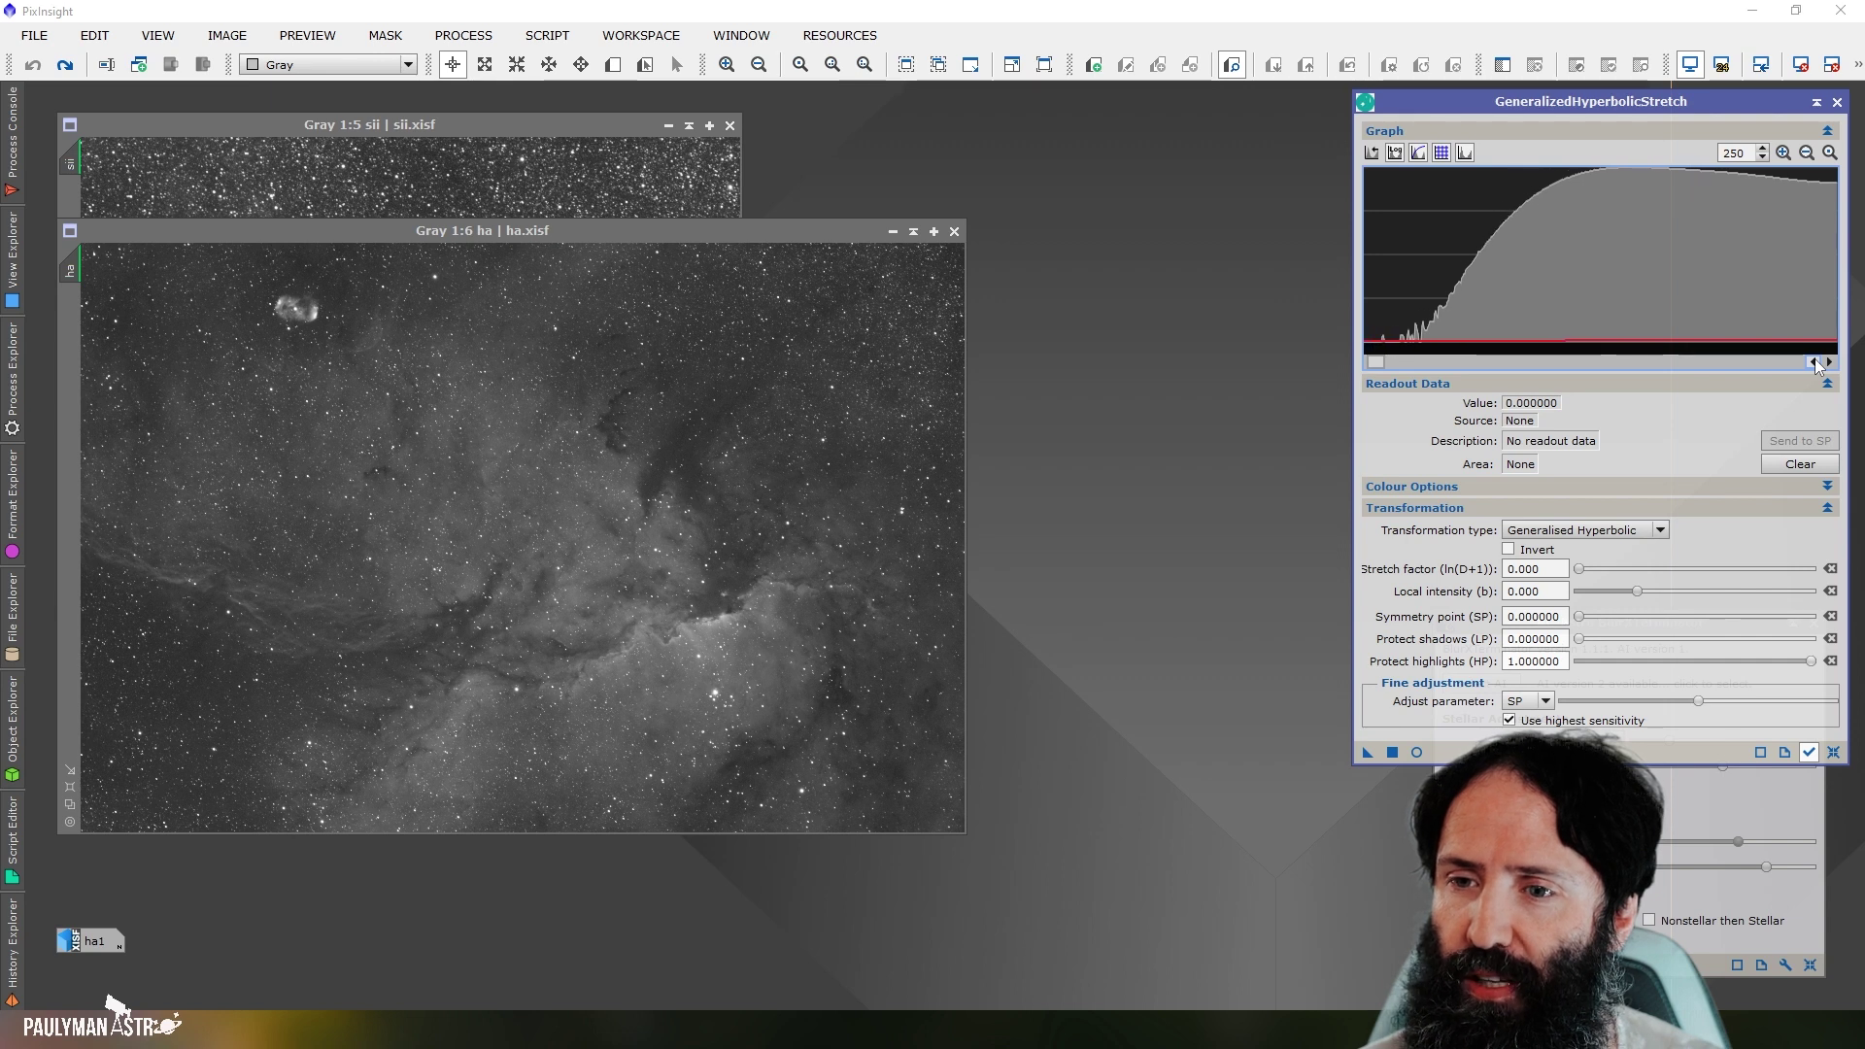
pyautogui.click(1815, 362)
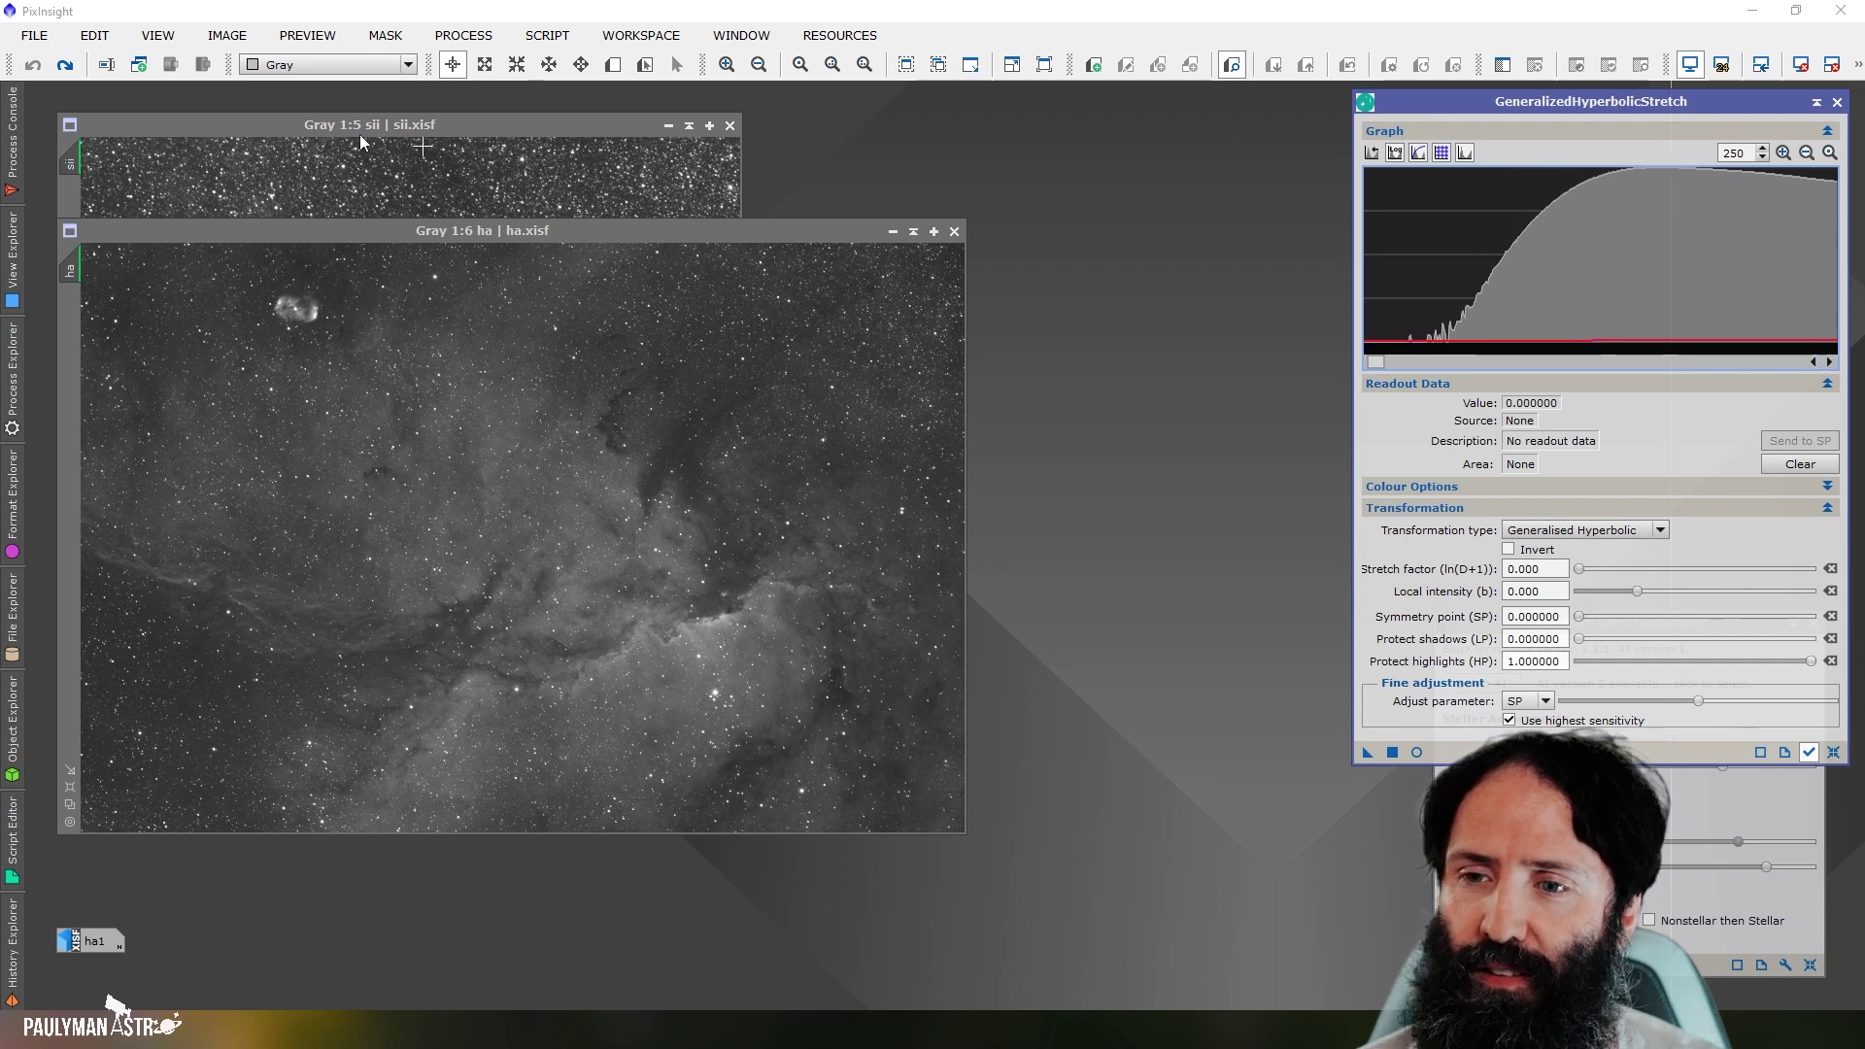
pyautogui.click(63, 68)
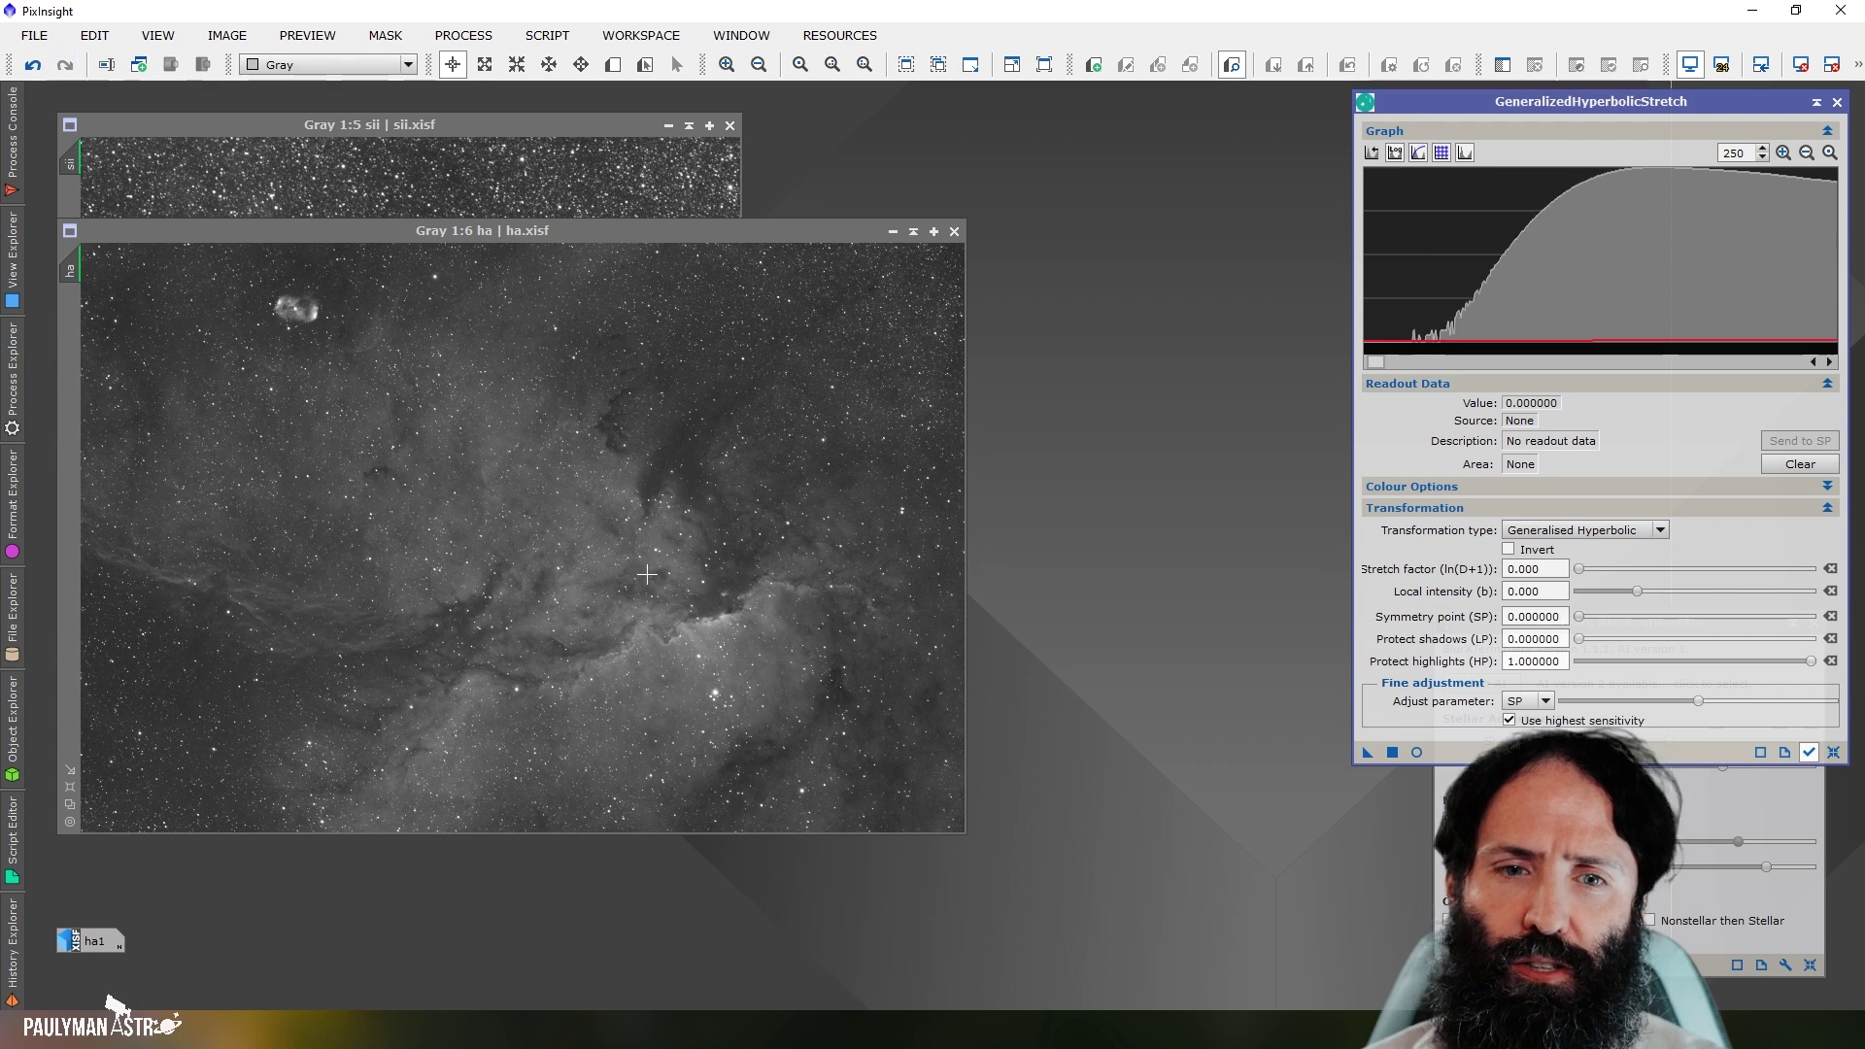
pyautogui.moveTo(88, 947)
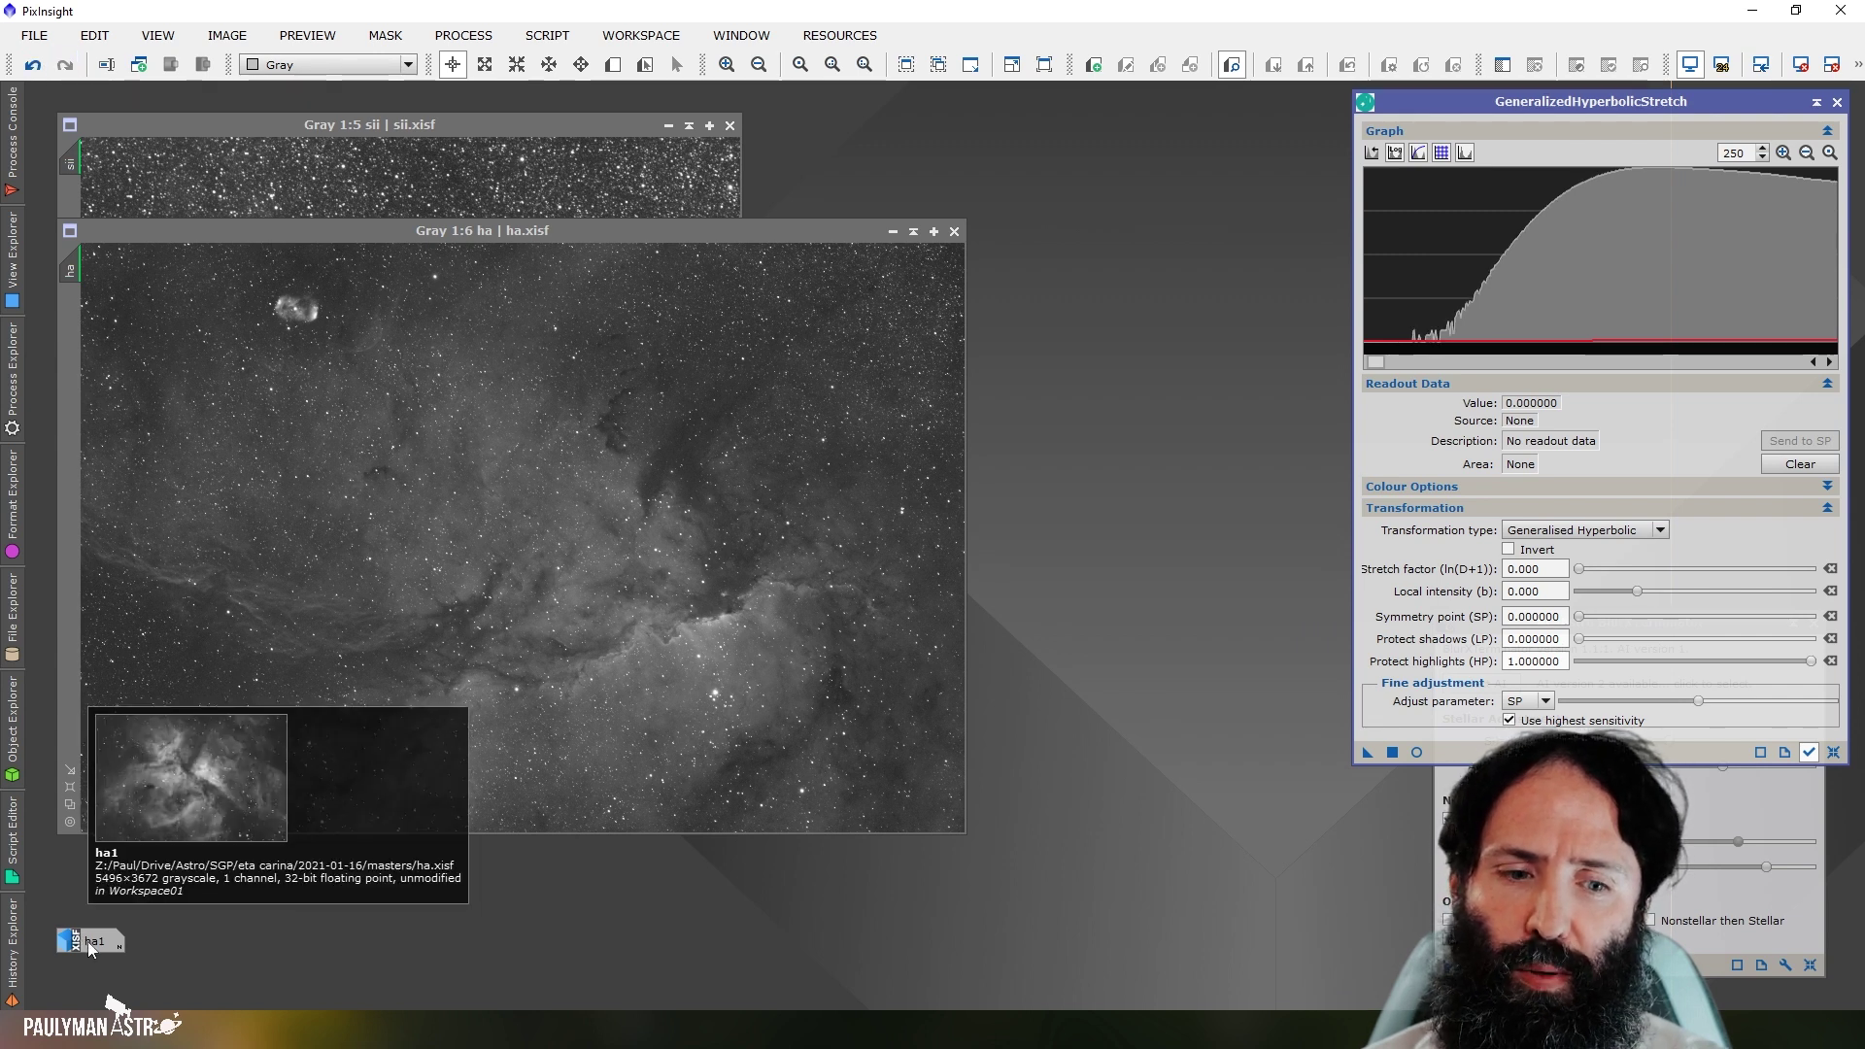
# Open the ha1 image, show its GHS histogram, and compare its Redo/Undo versions.
pyautogui.doubleClick(88, 947)
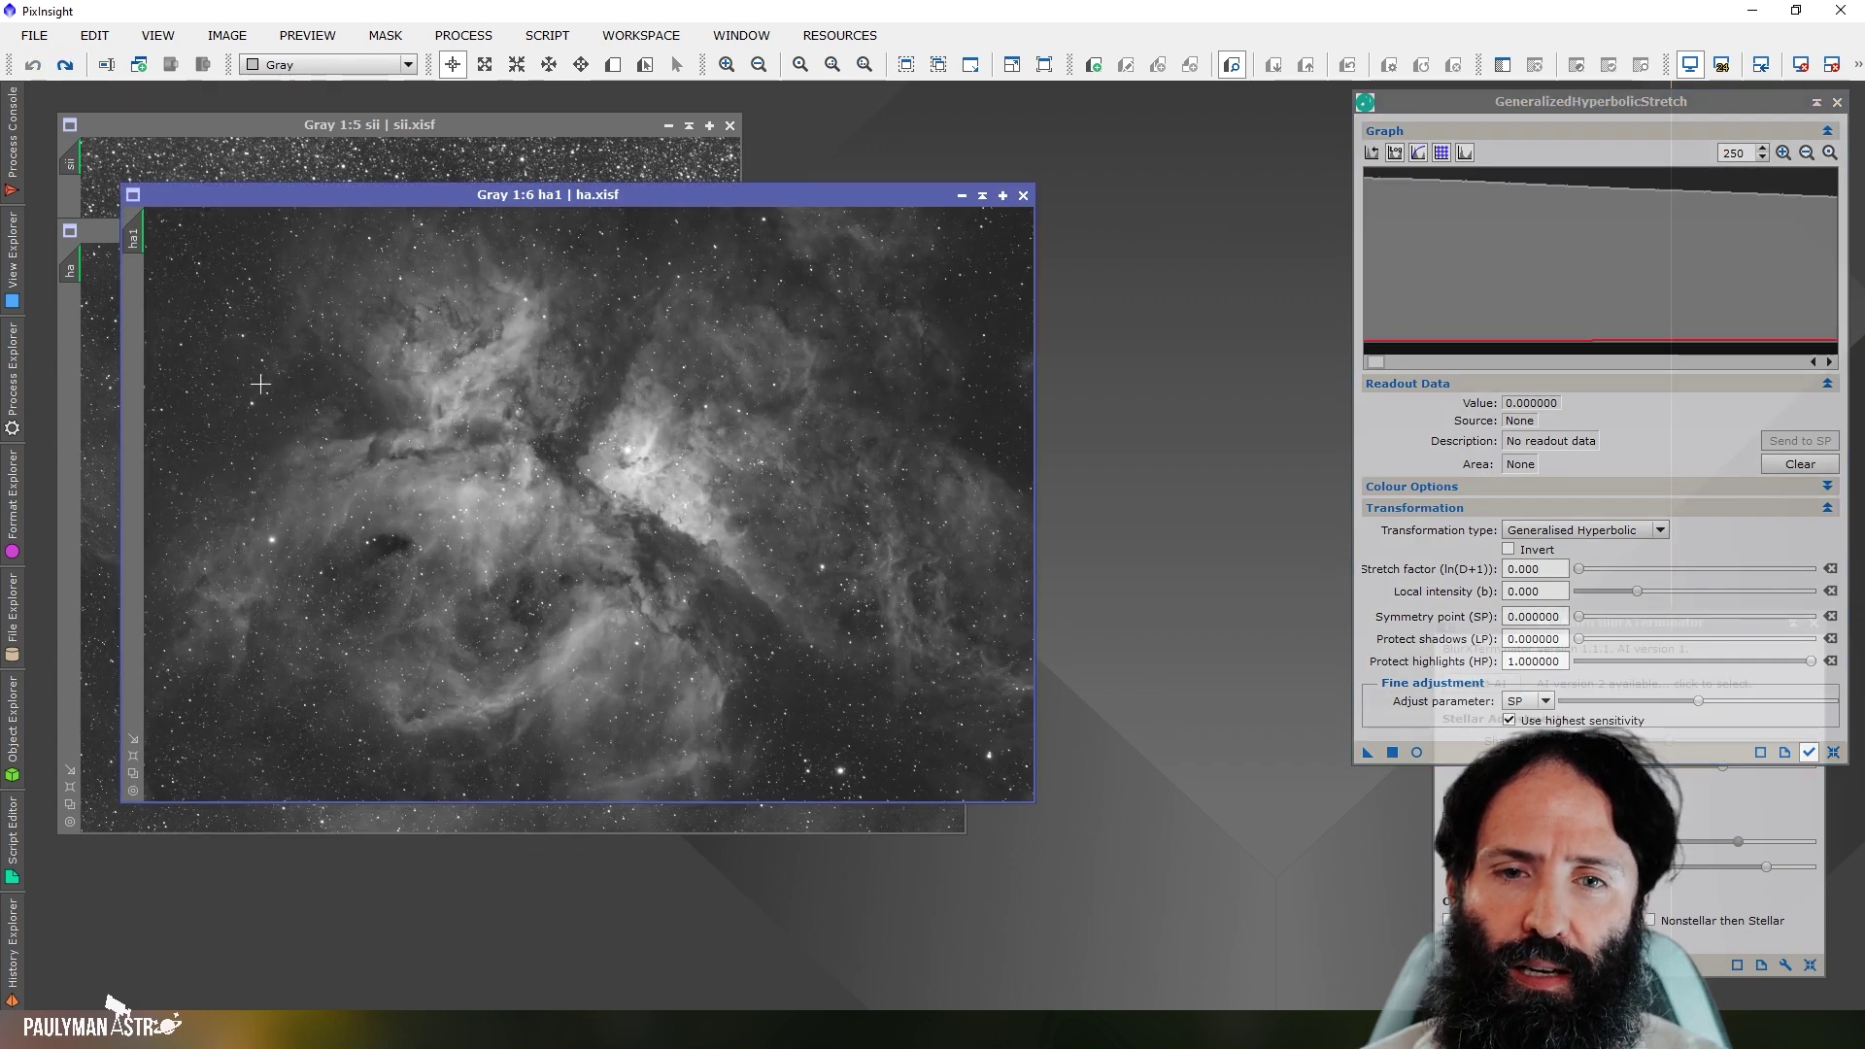
pyautogui.click(1387, 376)
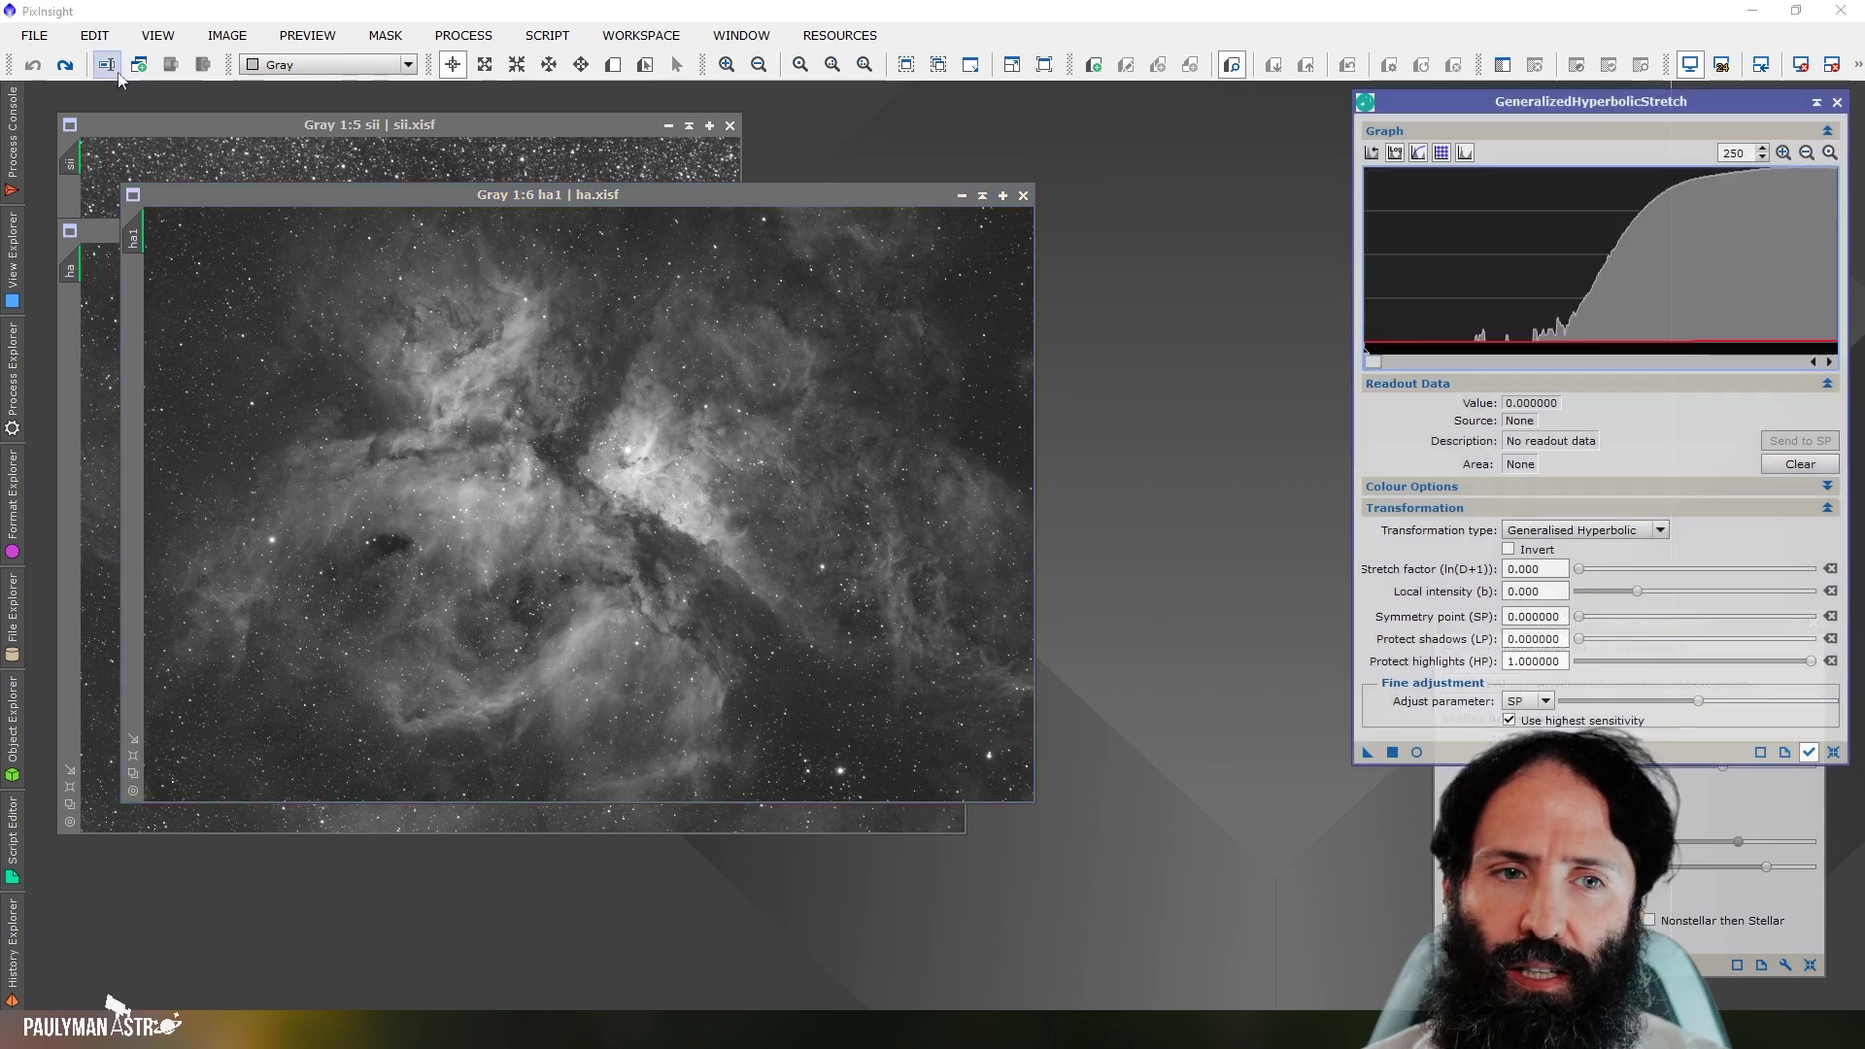
pyautogui.click(64, 64)
pyautogui.hotkey('ctrl', 'z')
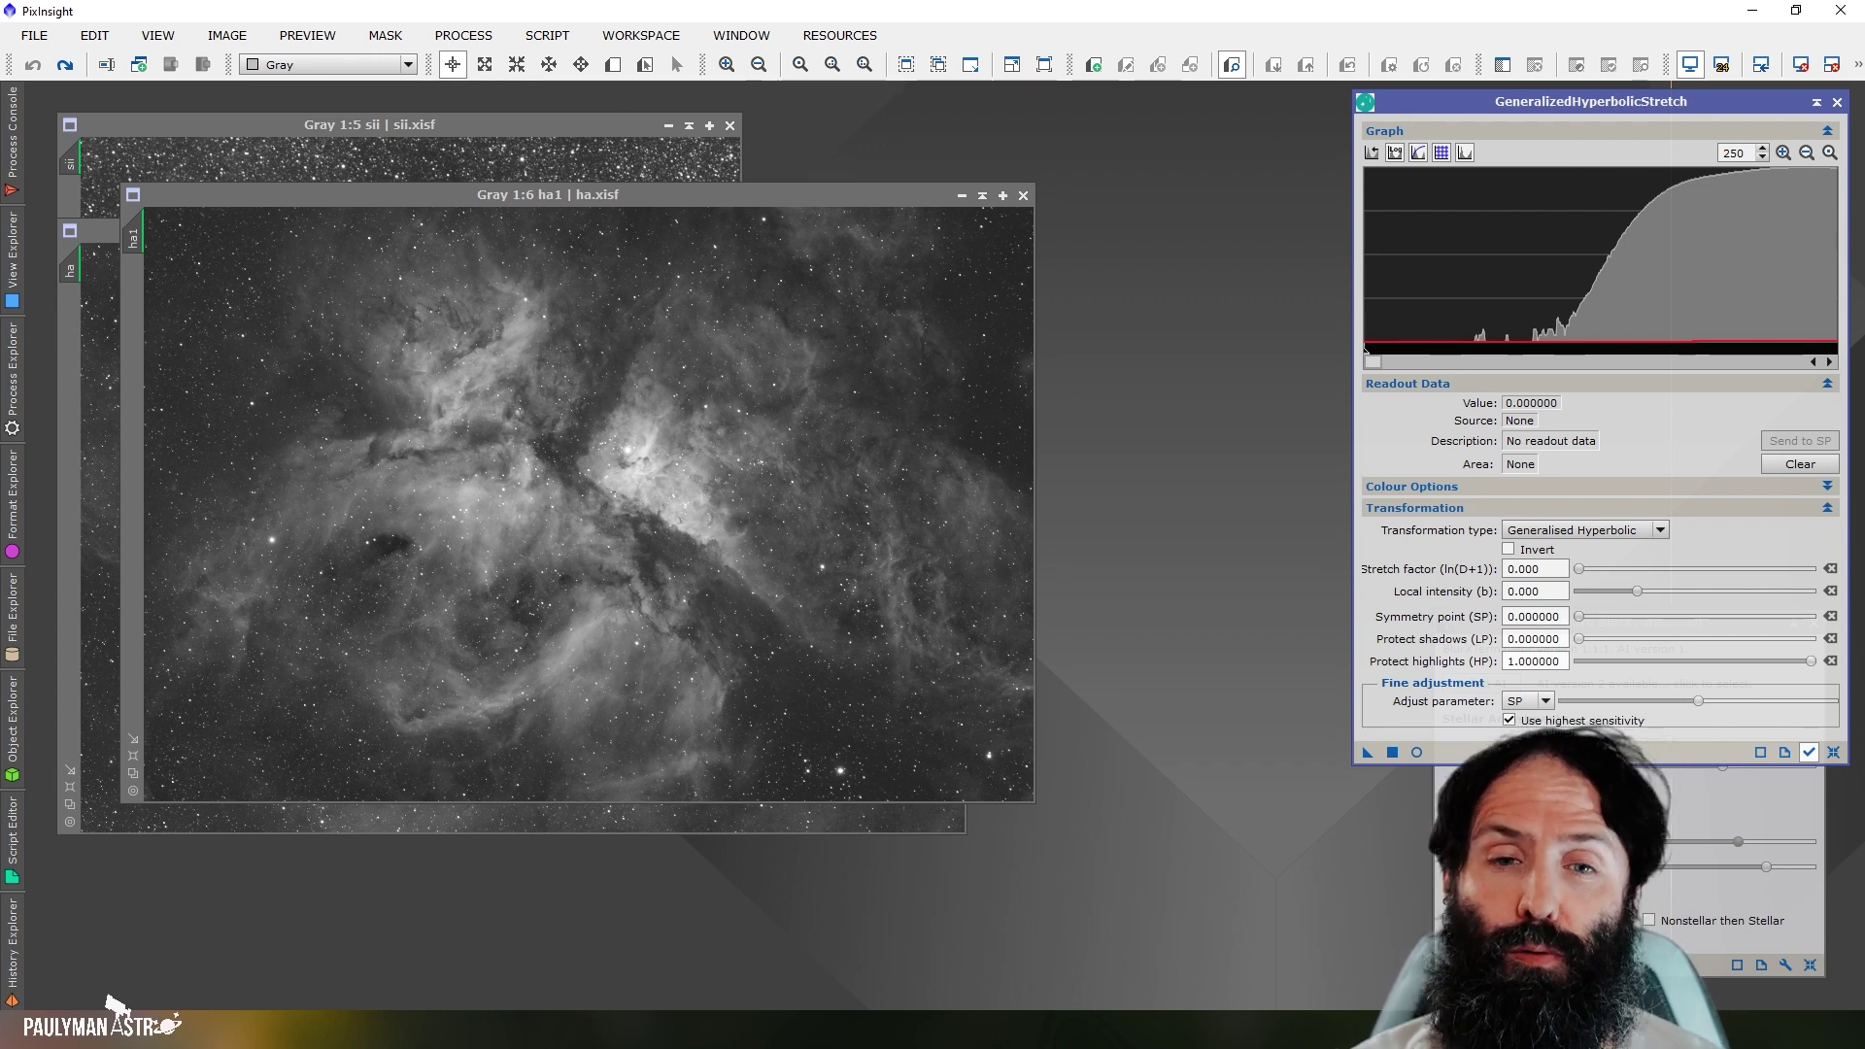
# Bring the sii image window to the front.
pyautogui.click(524, 134)
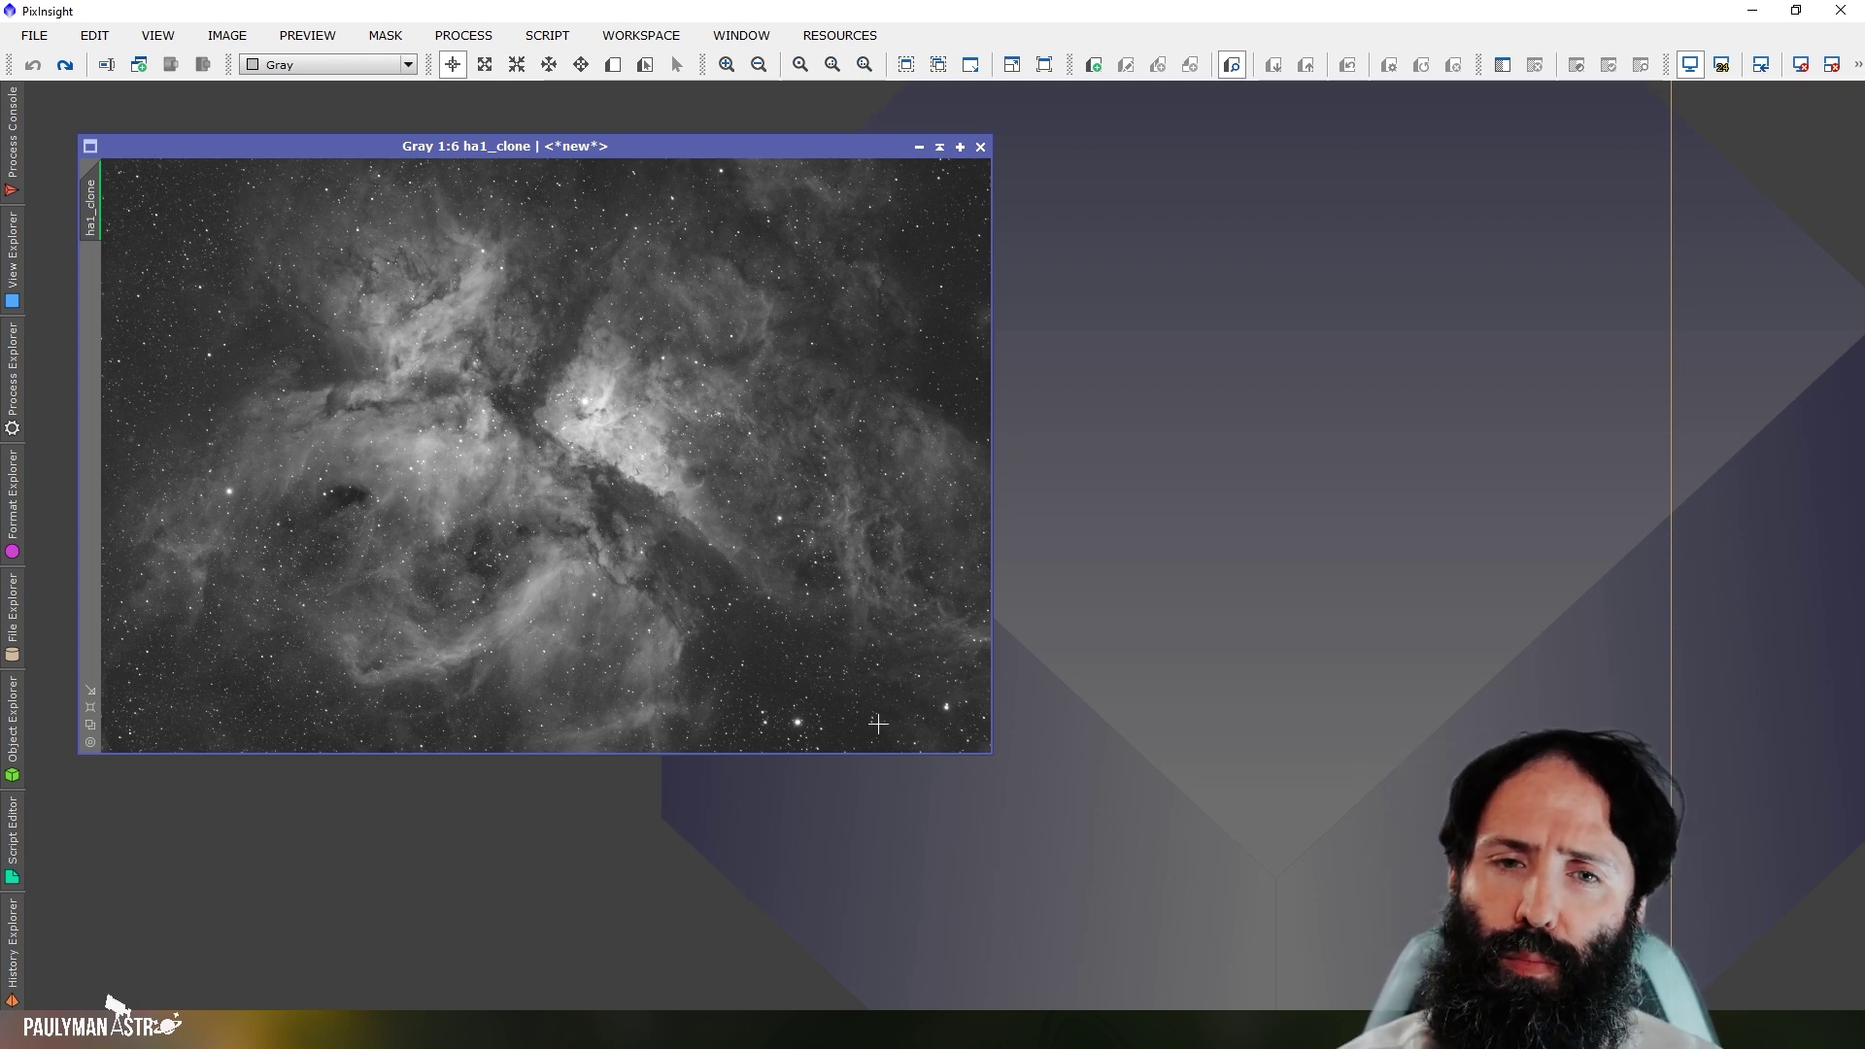
# Open GeneralizedHyperbolicStretch and move its window further left.
pyautogui.click(464, 39)
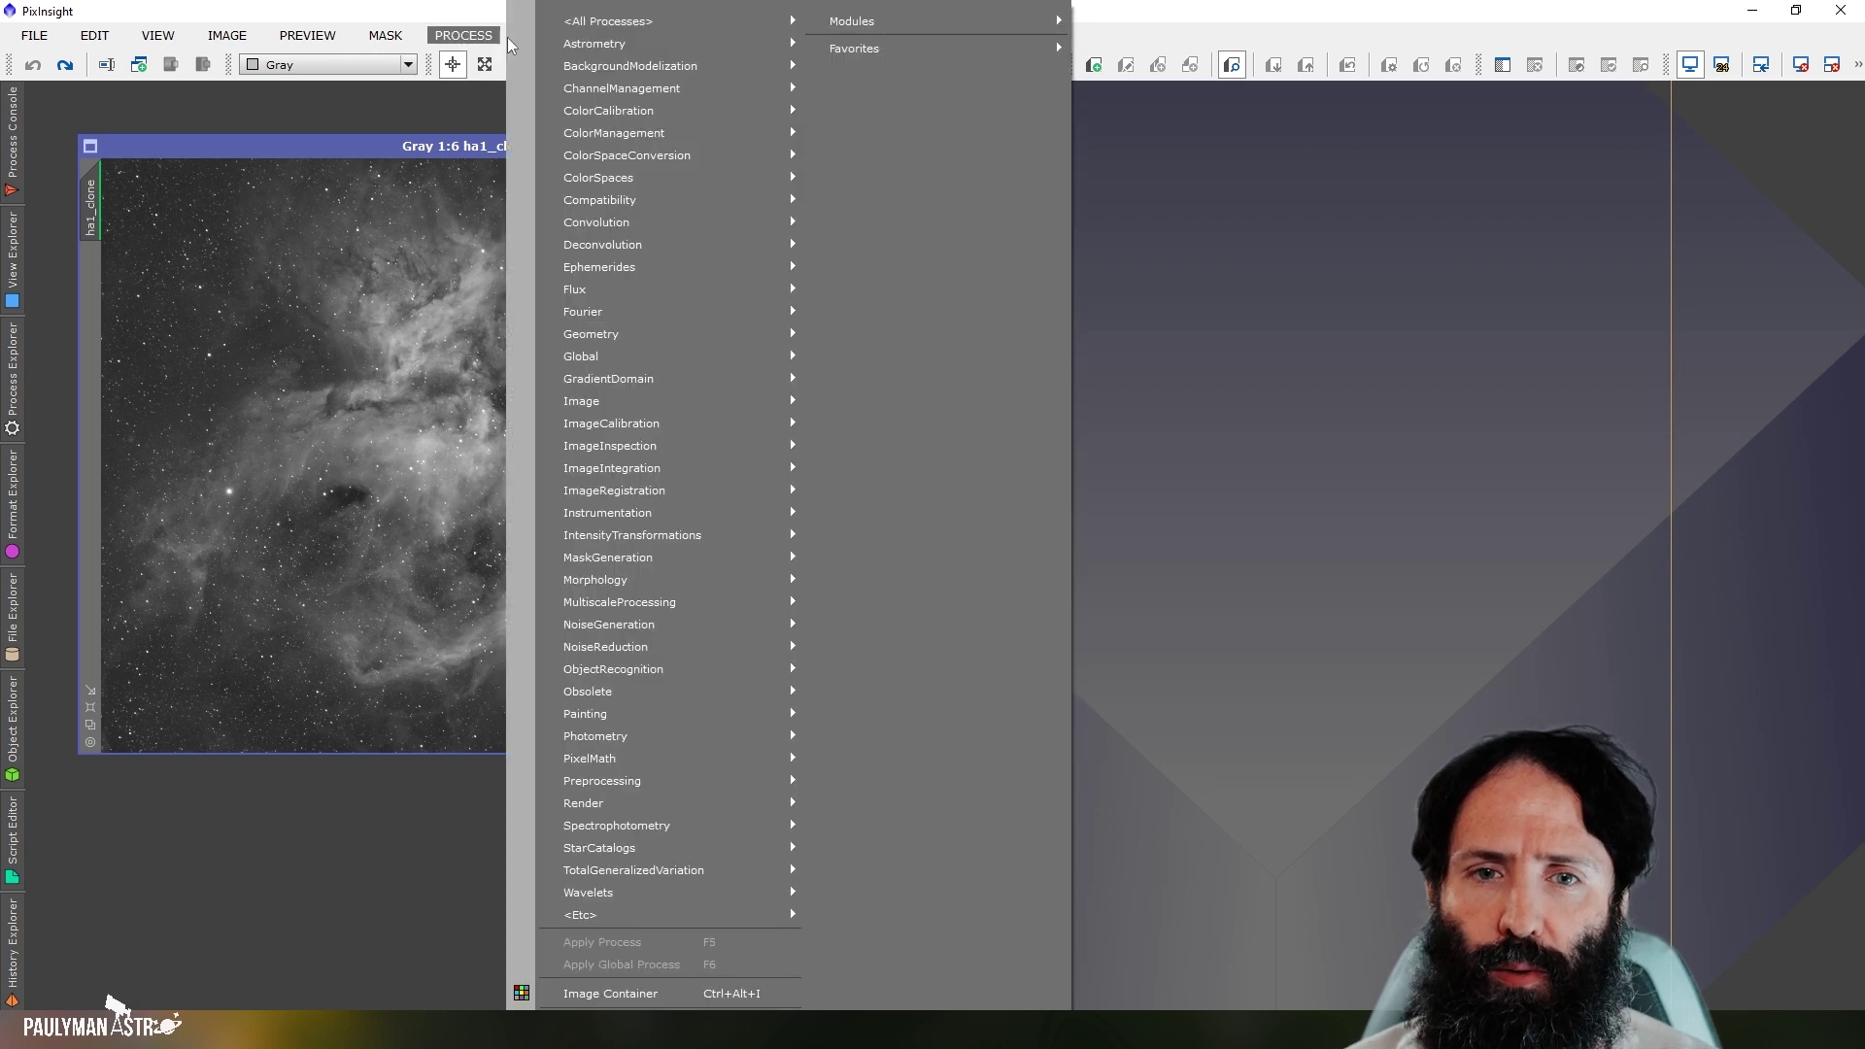
pyautogui.moveTo(767, 21)
pyautogui.click(1250, 301)
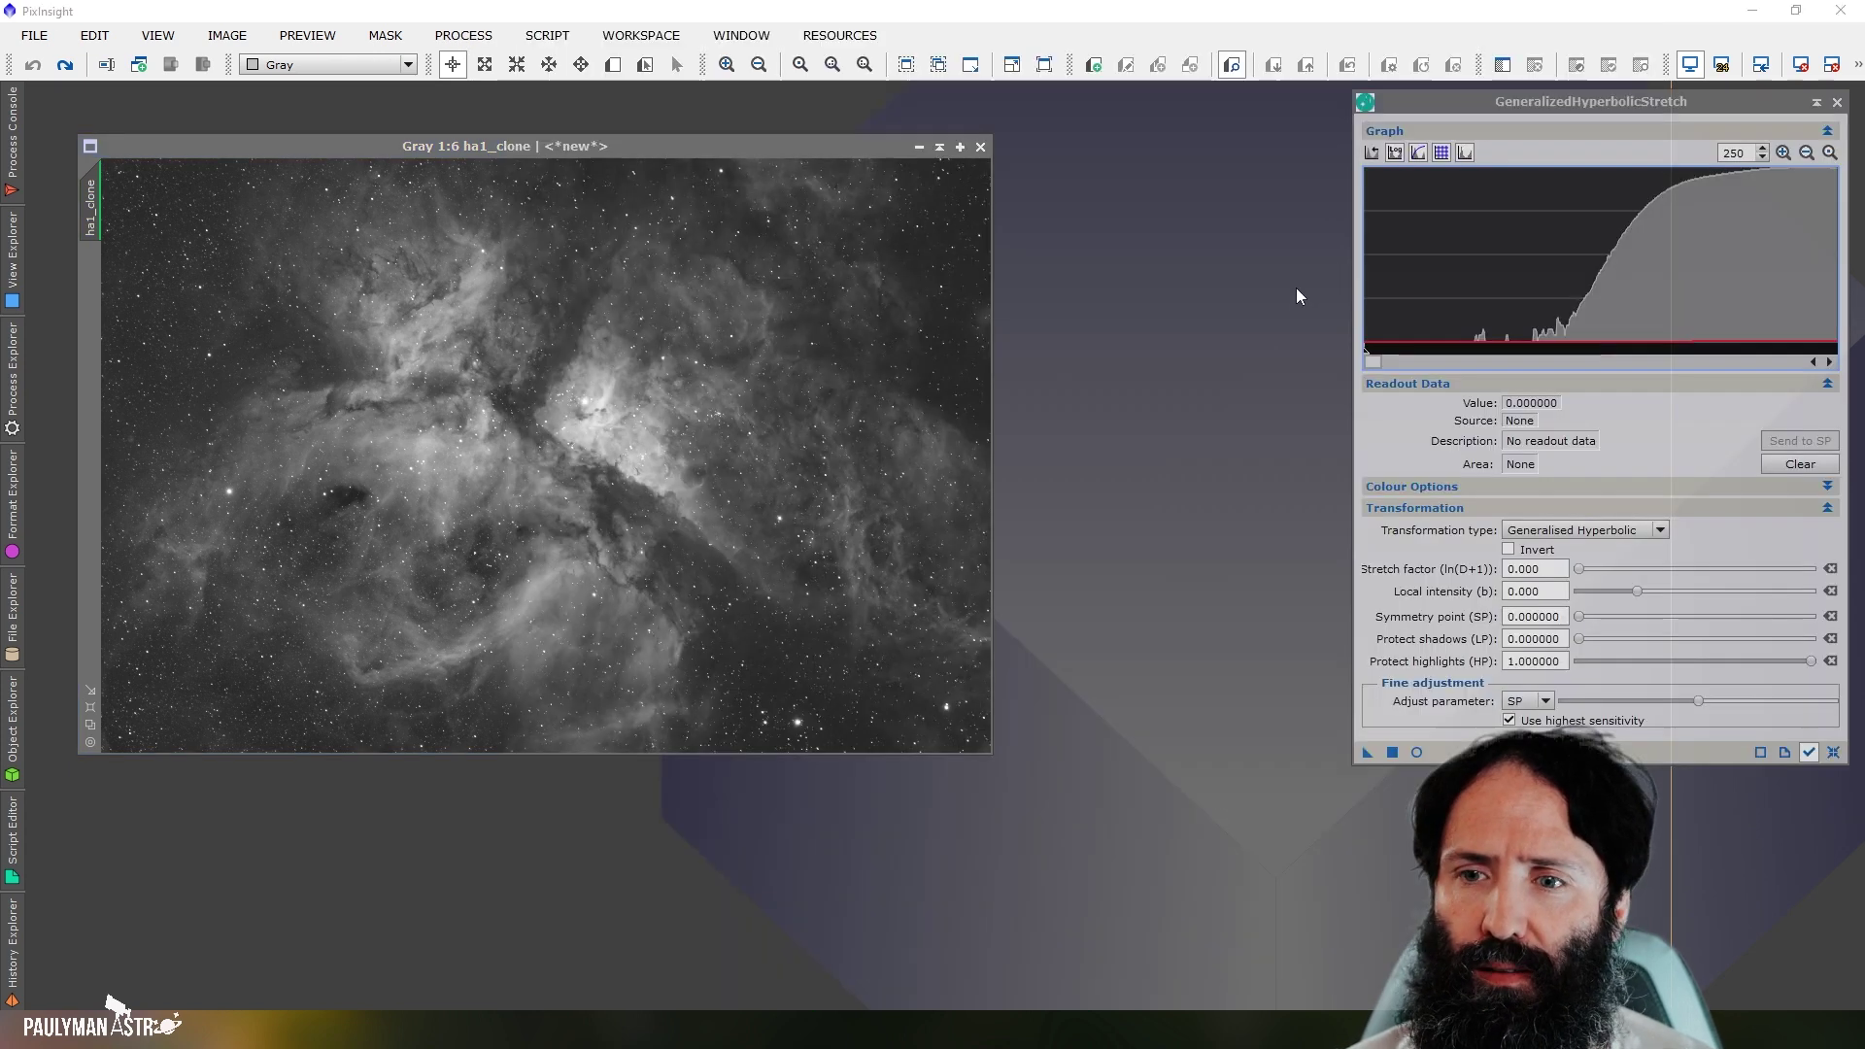
pyautogui.moveTo(1530, 113); pyautogui.dragTo(1331, 151)
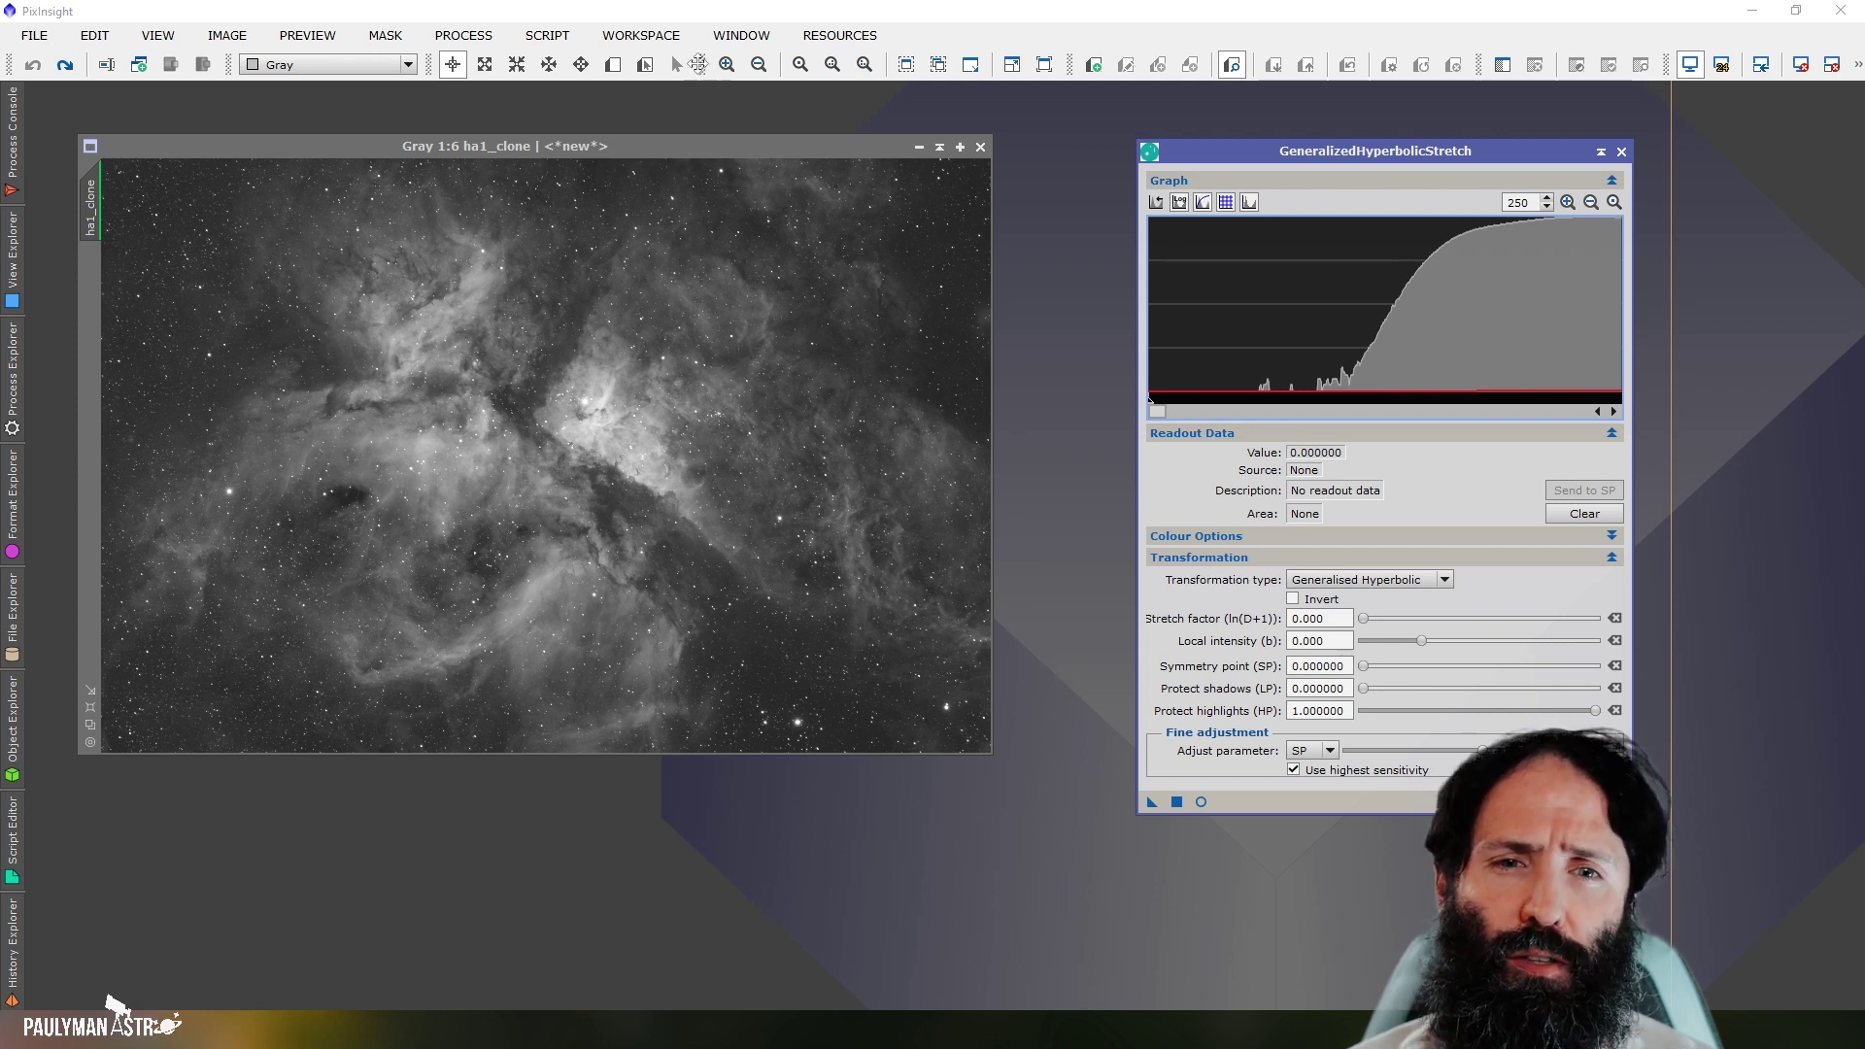
# Reset the screen stretch and apply AutoHistogram to ha1_clone with Rational Interpolation (MTF), target median 0.30.
pyautogui.click(473, 44)
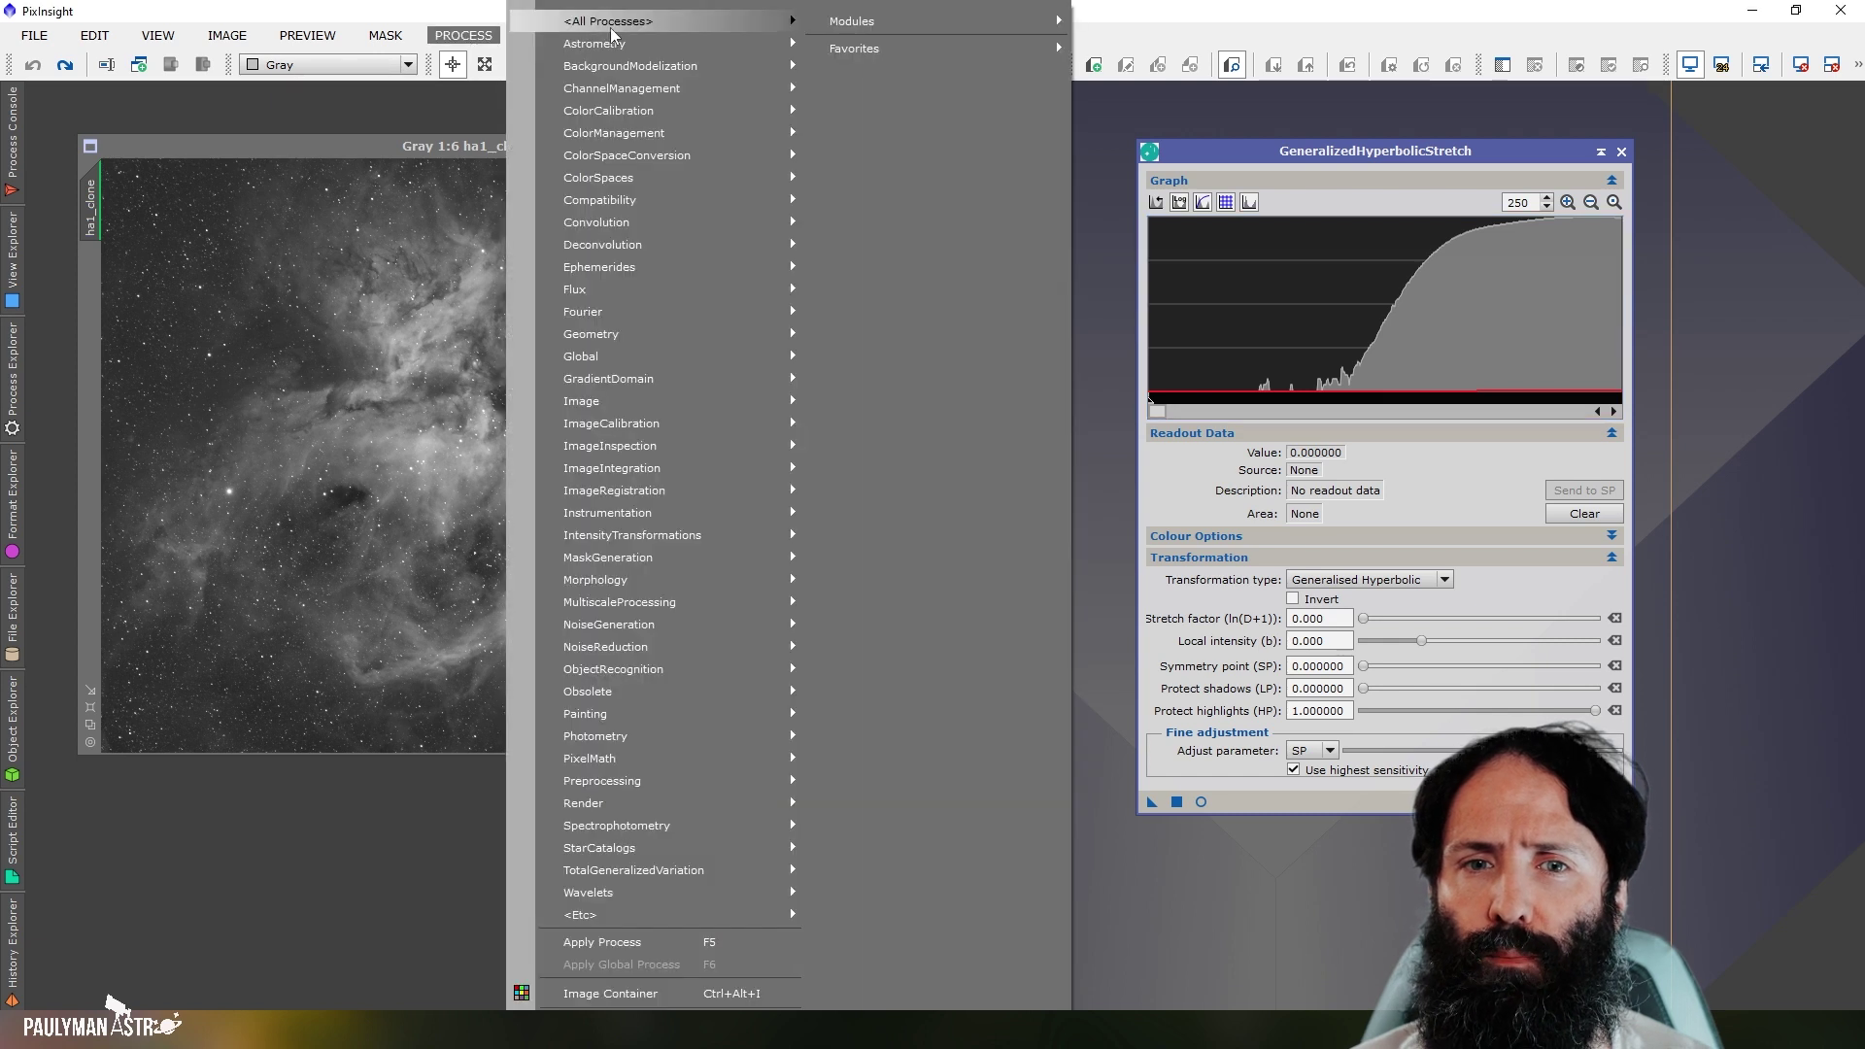
pyautogui.moveTo(612, 29)
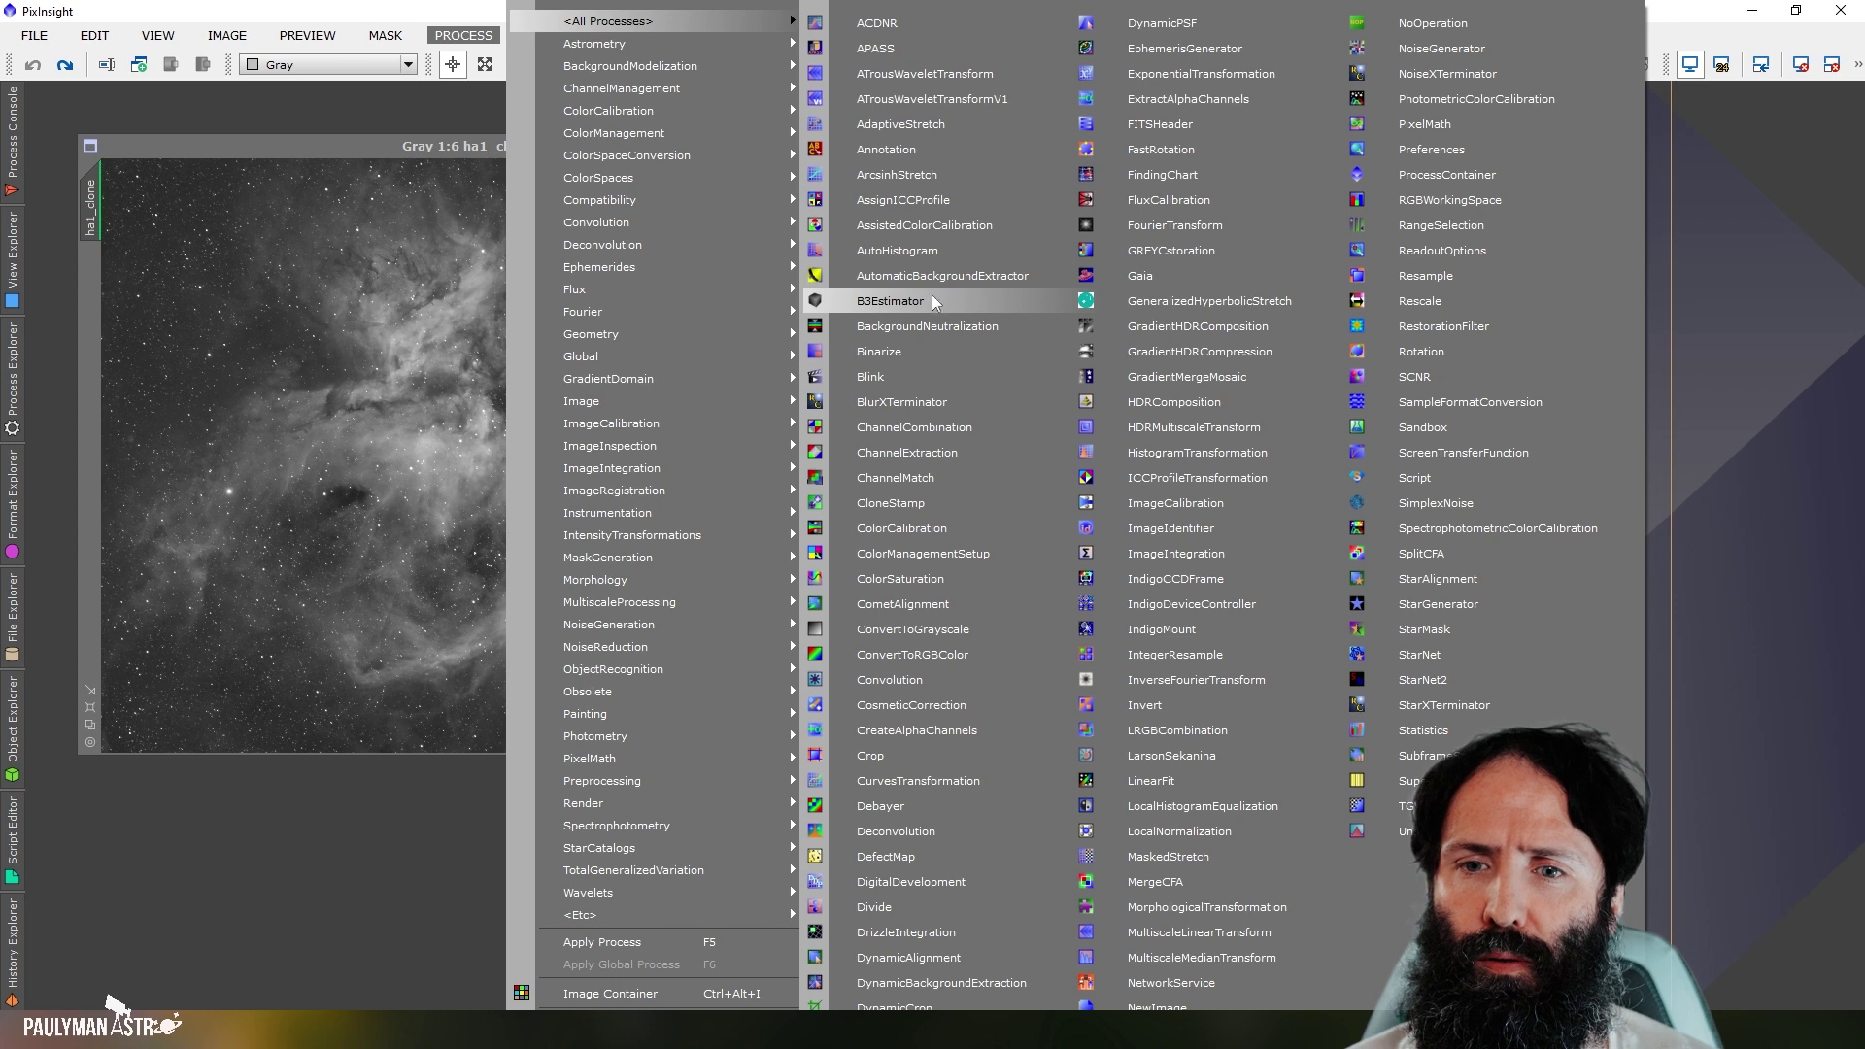
pyautogui.click(902, 250)
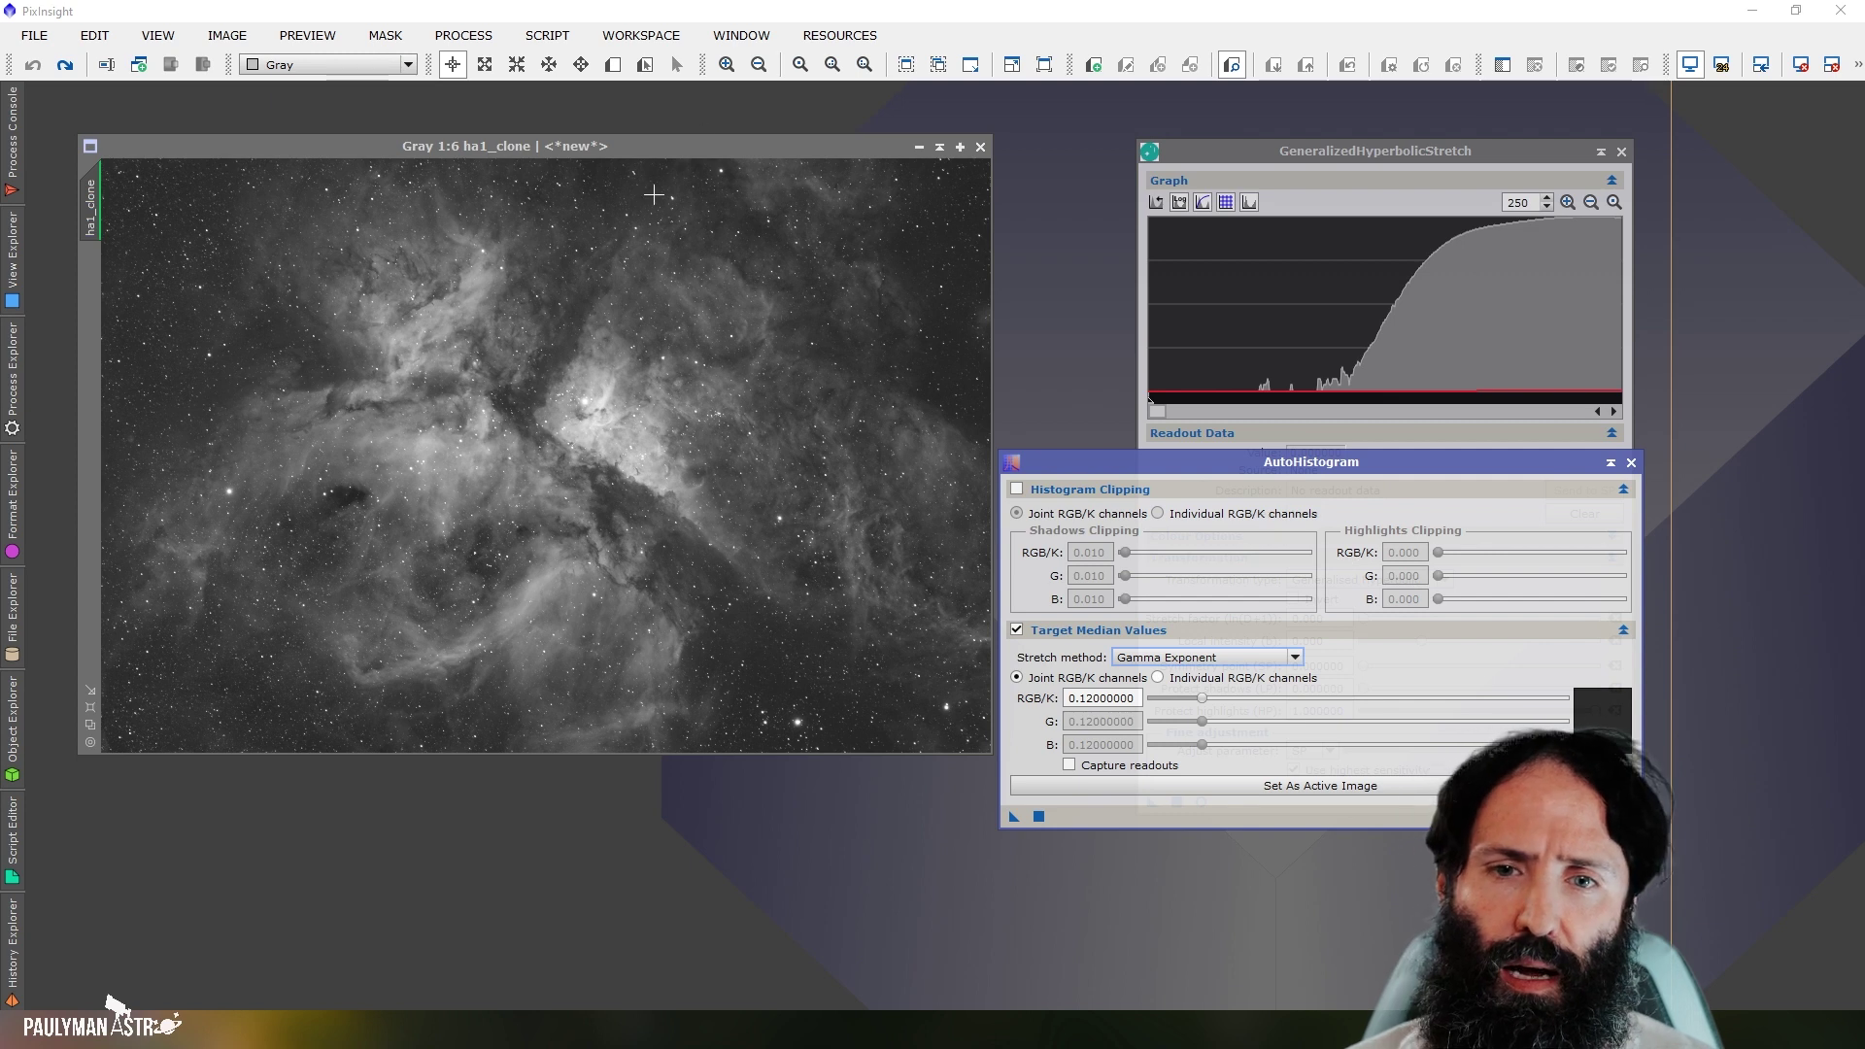
pyautogui.click(1797, 63)
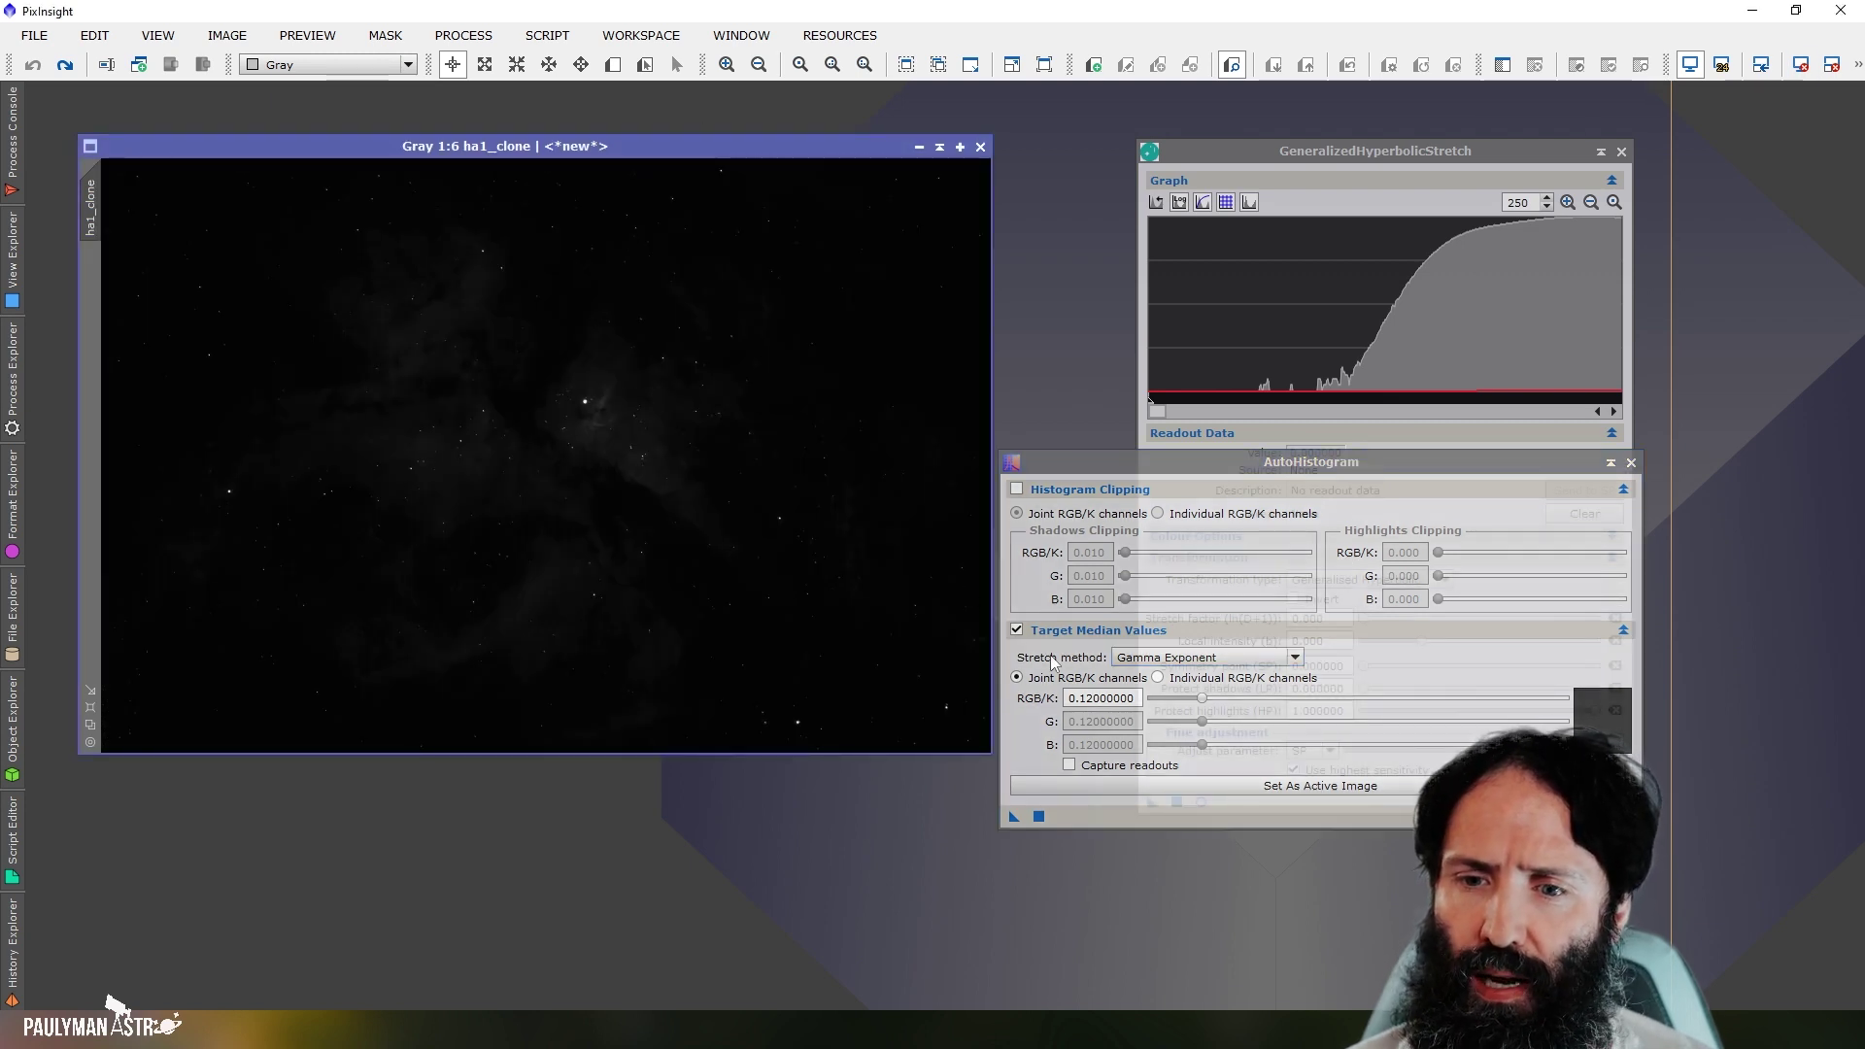
pyautogui.click(1212, 664)
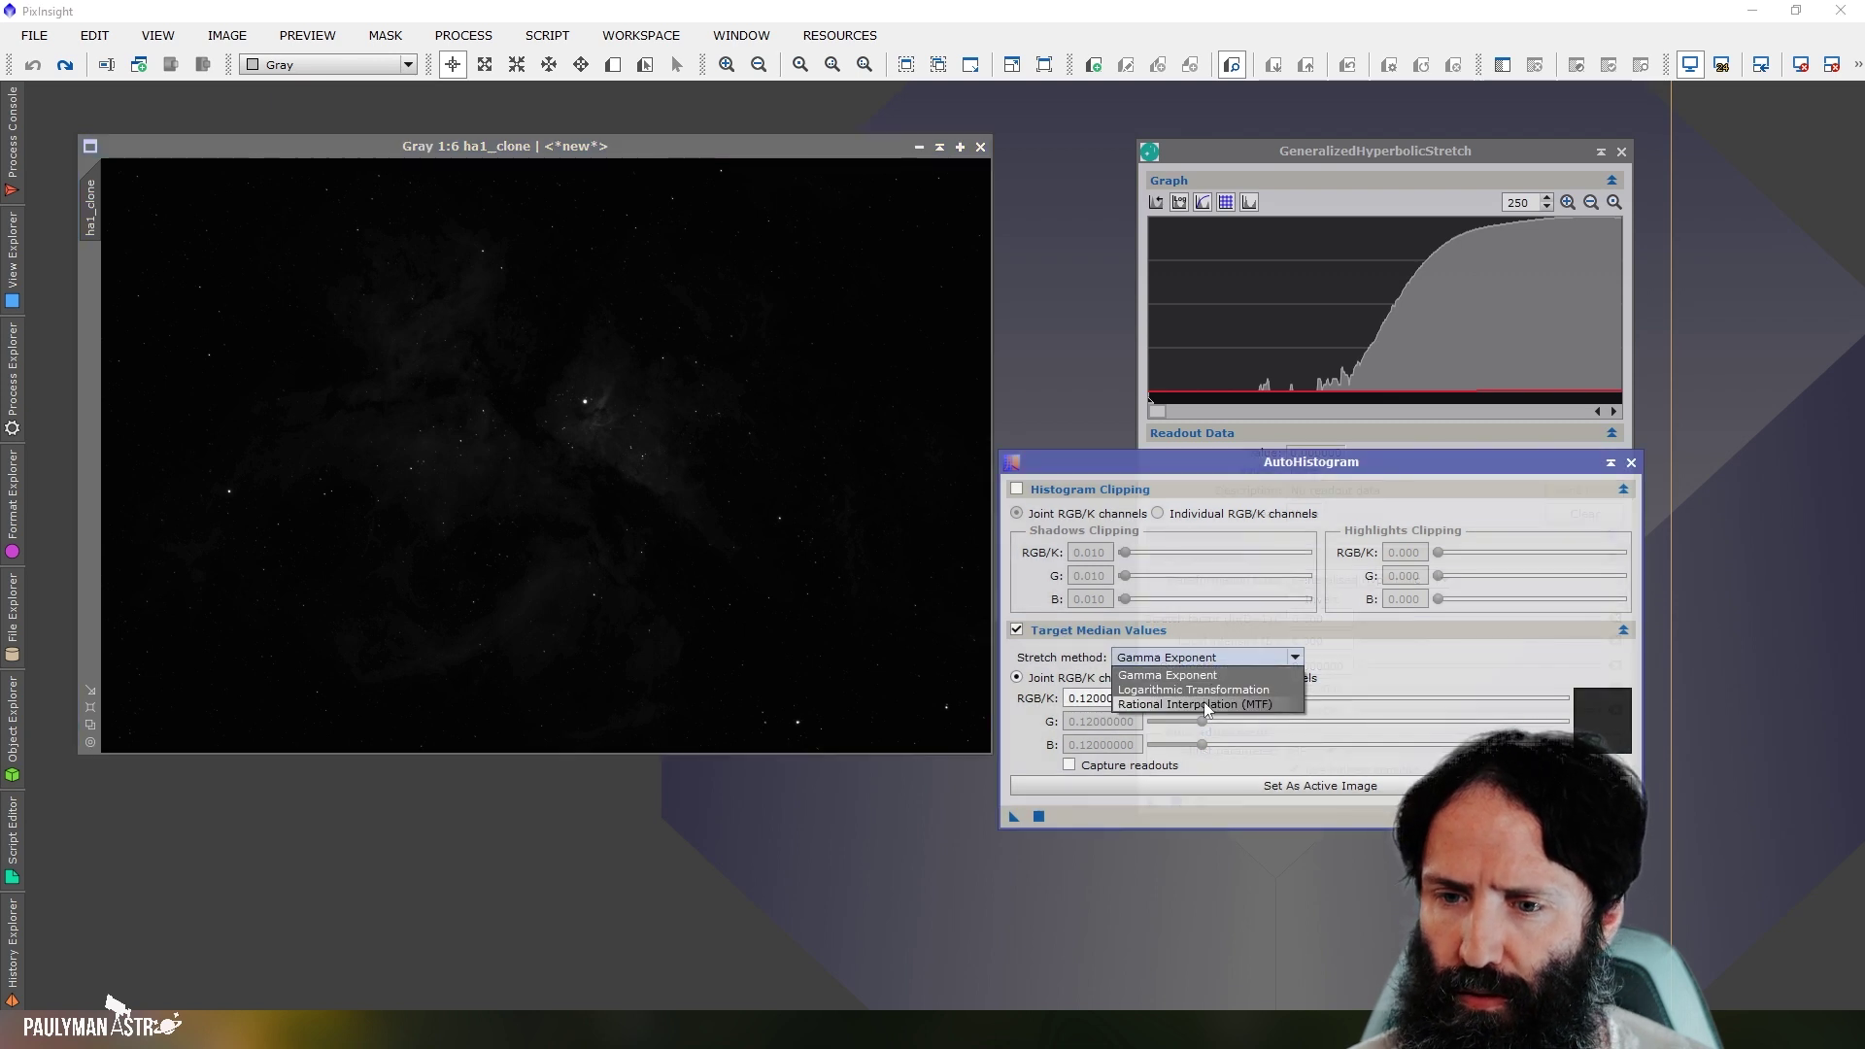
pyautogui.click(1205, 703)
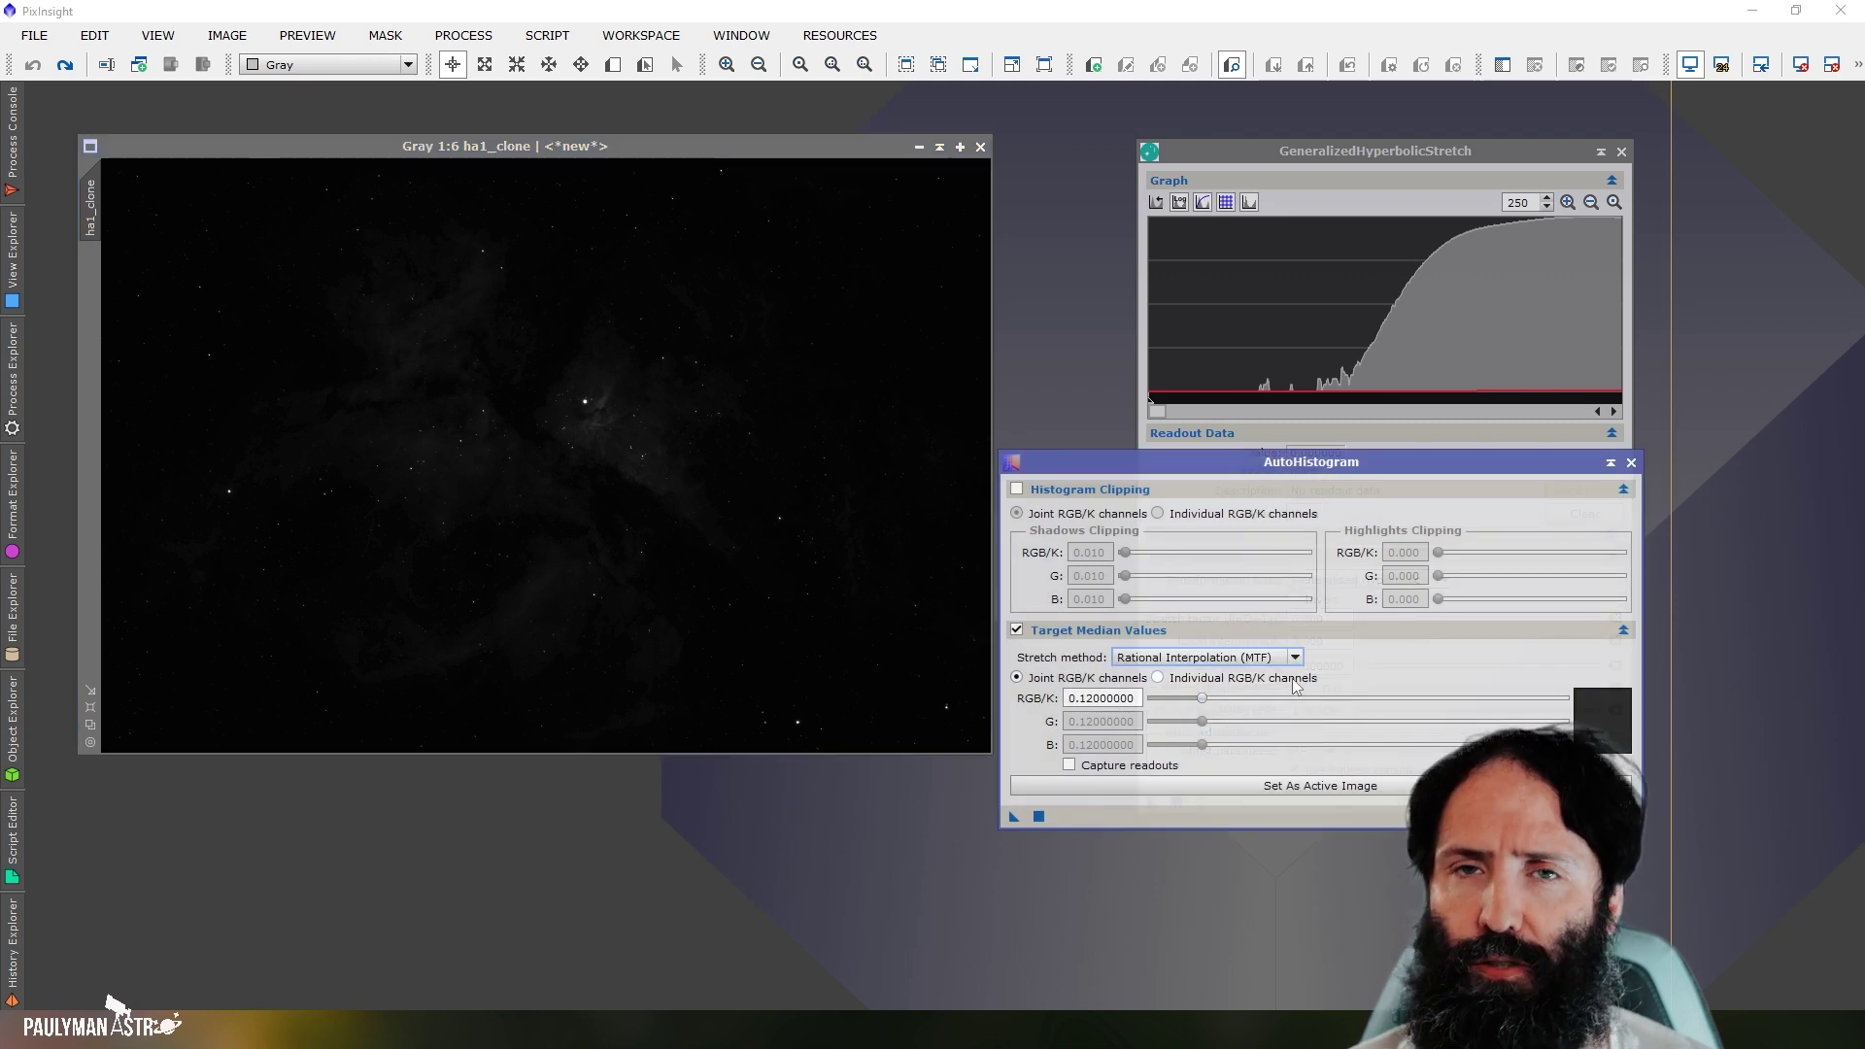
pyautogui.moveTo(1139, 698); pyautogui.dragTo(1099, 696)
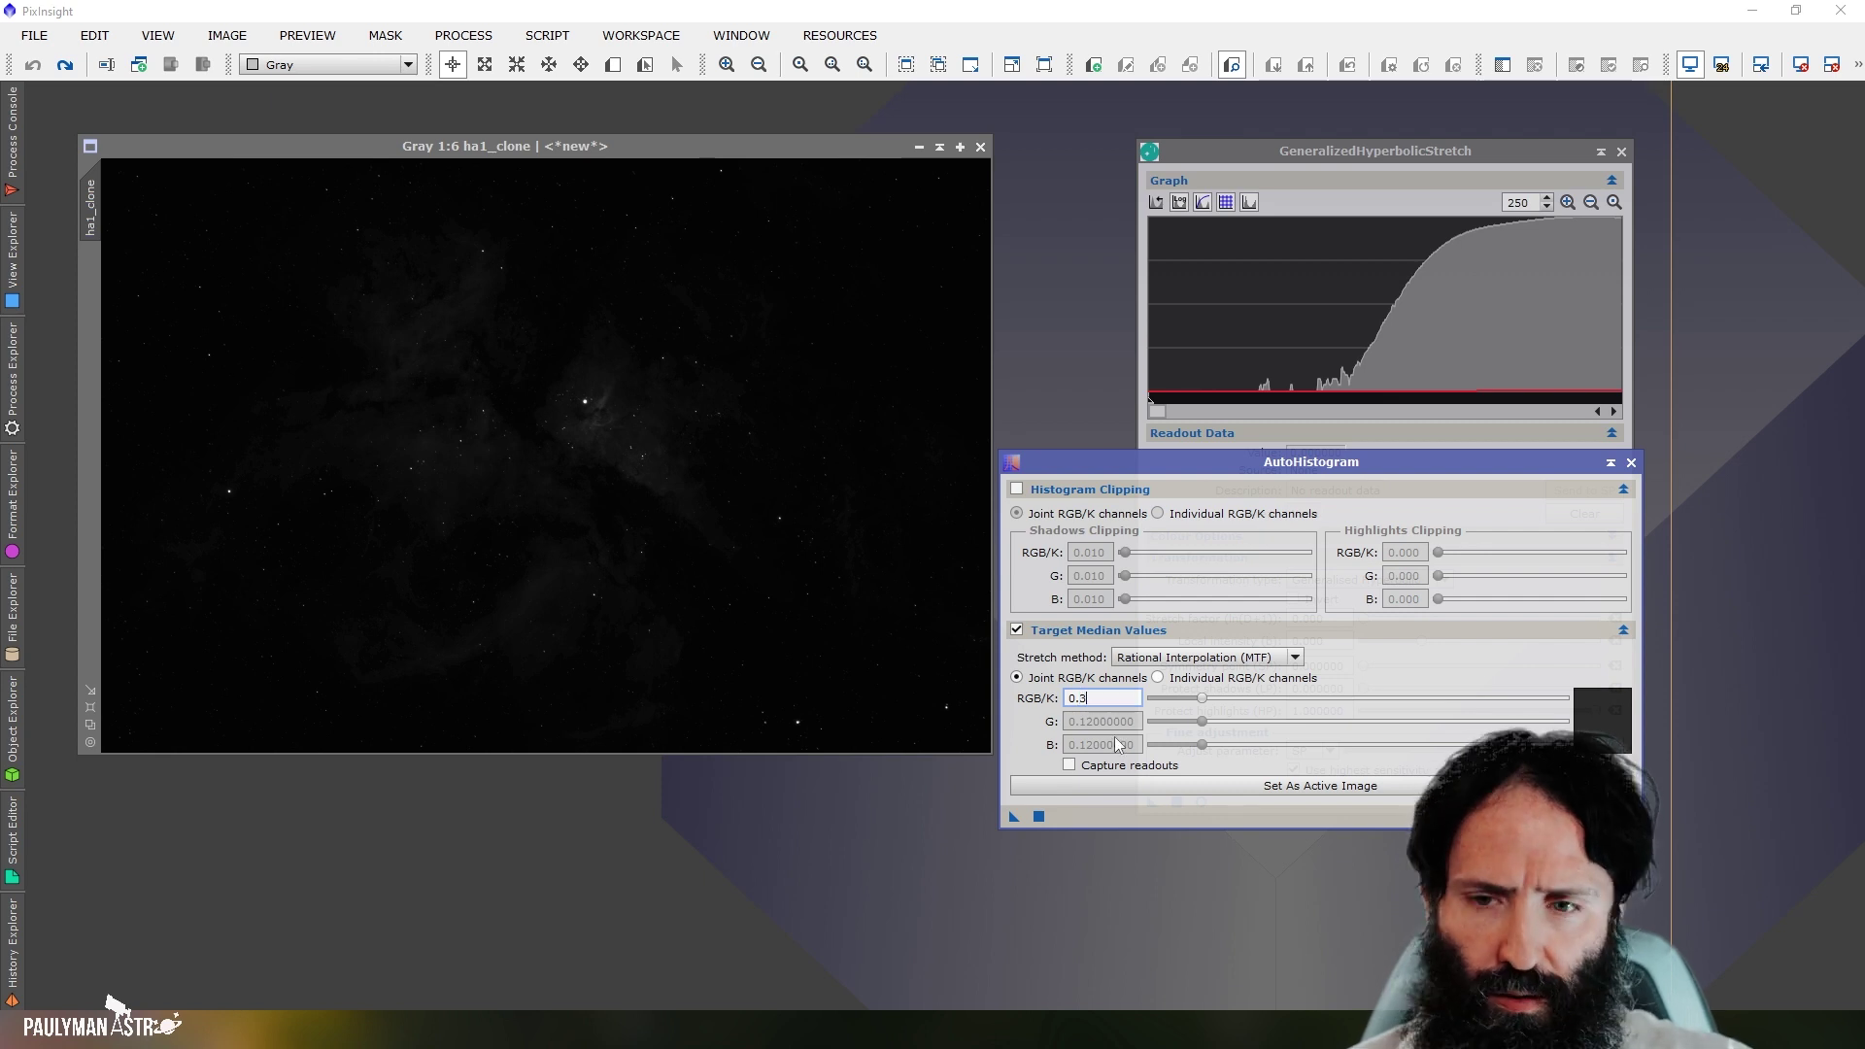
pyautogui.write('3')
pyautogui.click(1039, 817)
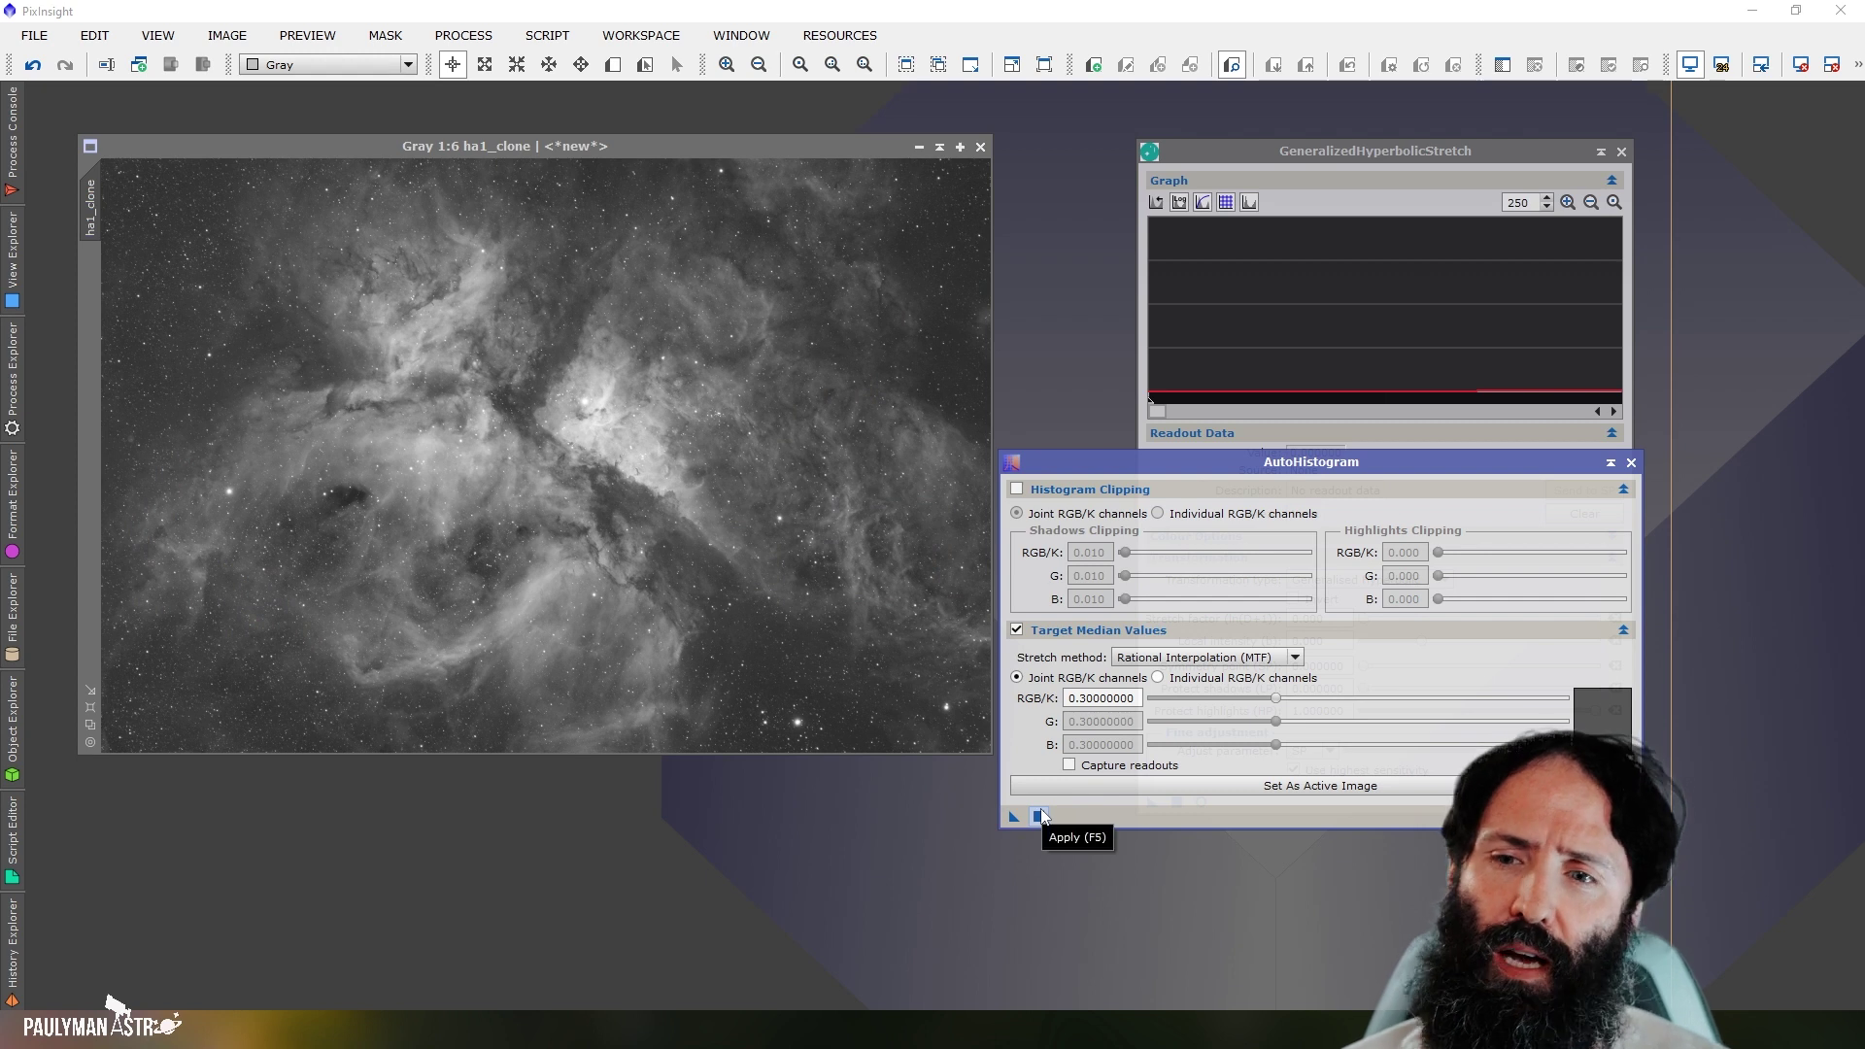
pyautogui.click(1413, 153)
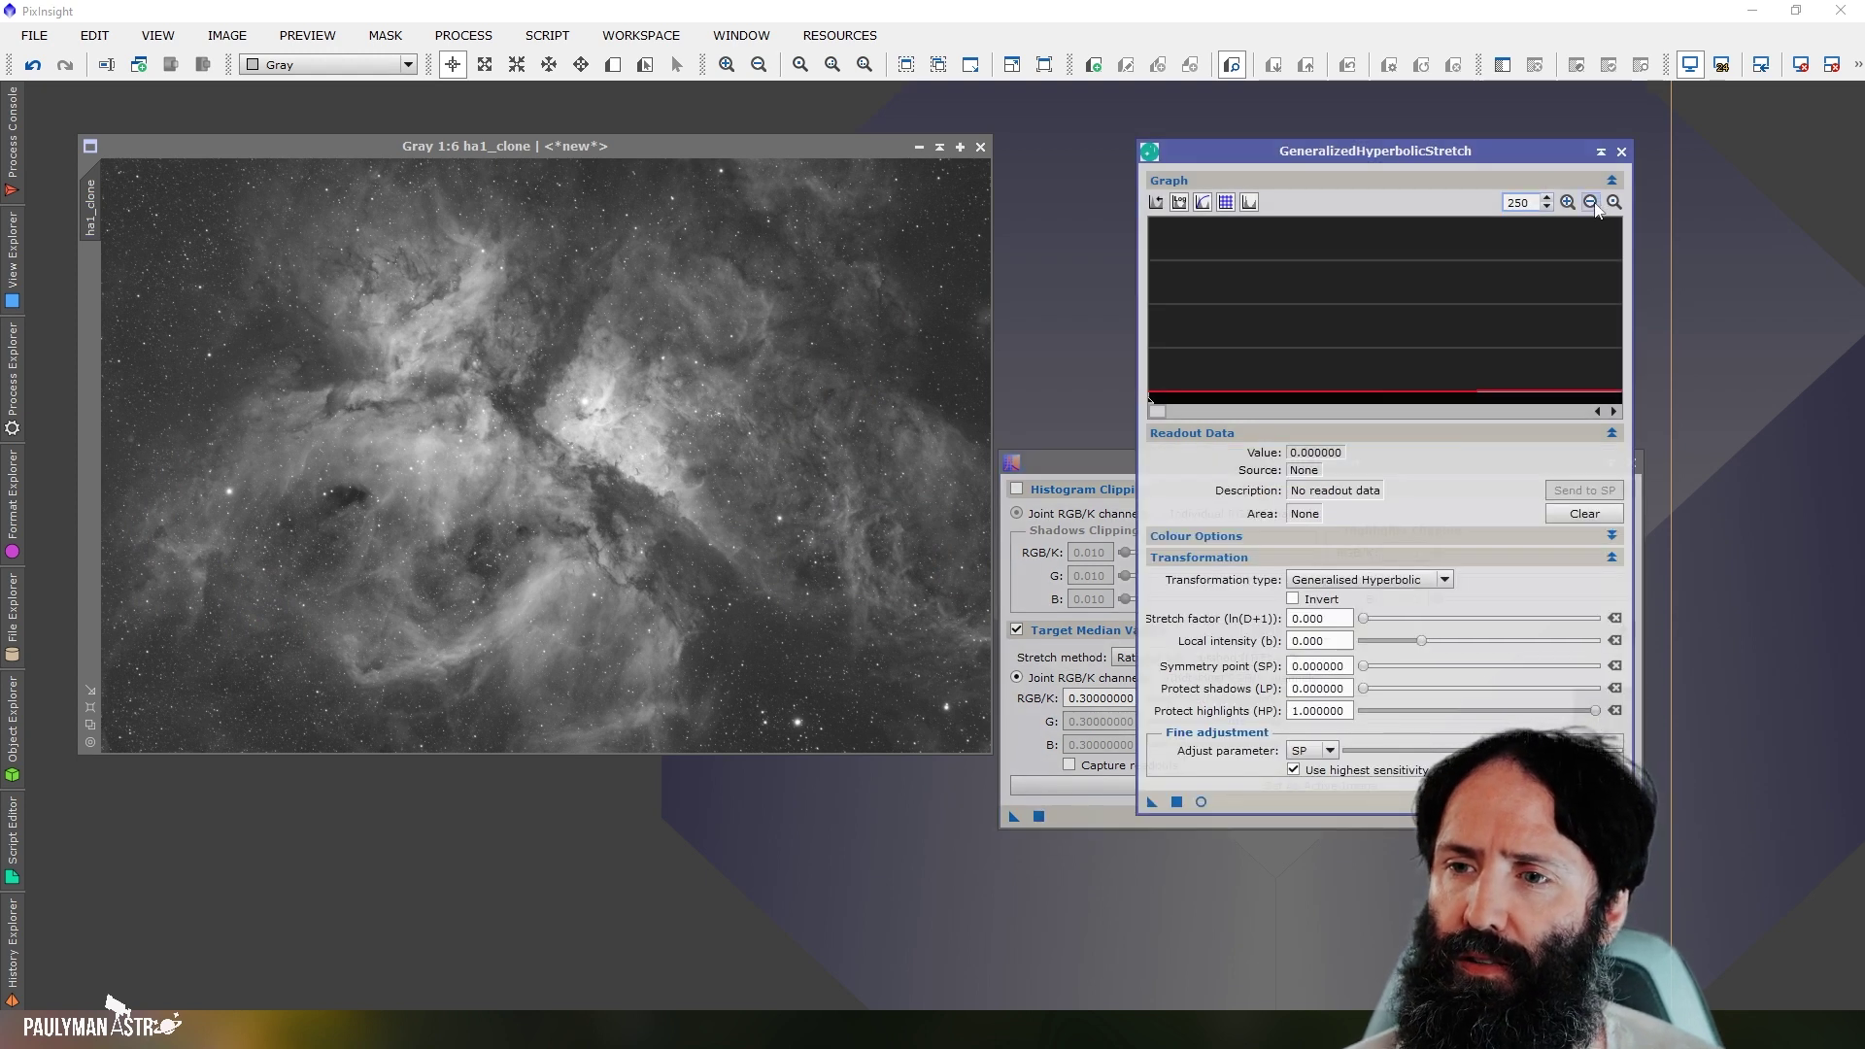
# Set the GHS histogram graph to zoom 1 on a linear scale.
pyautogui.click(1592, 203)
pyautogui.click(1200, 204)
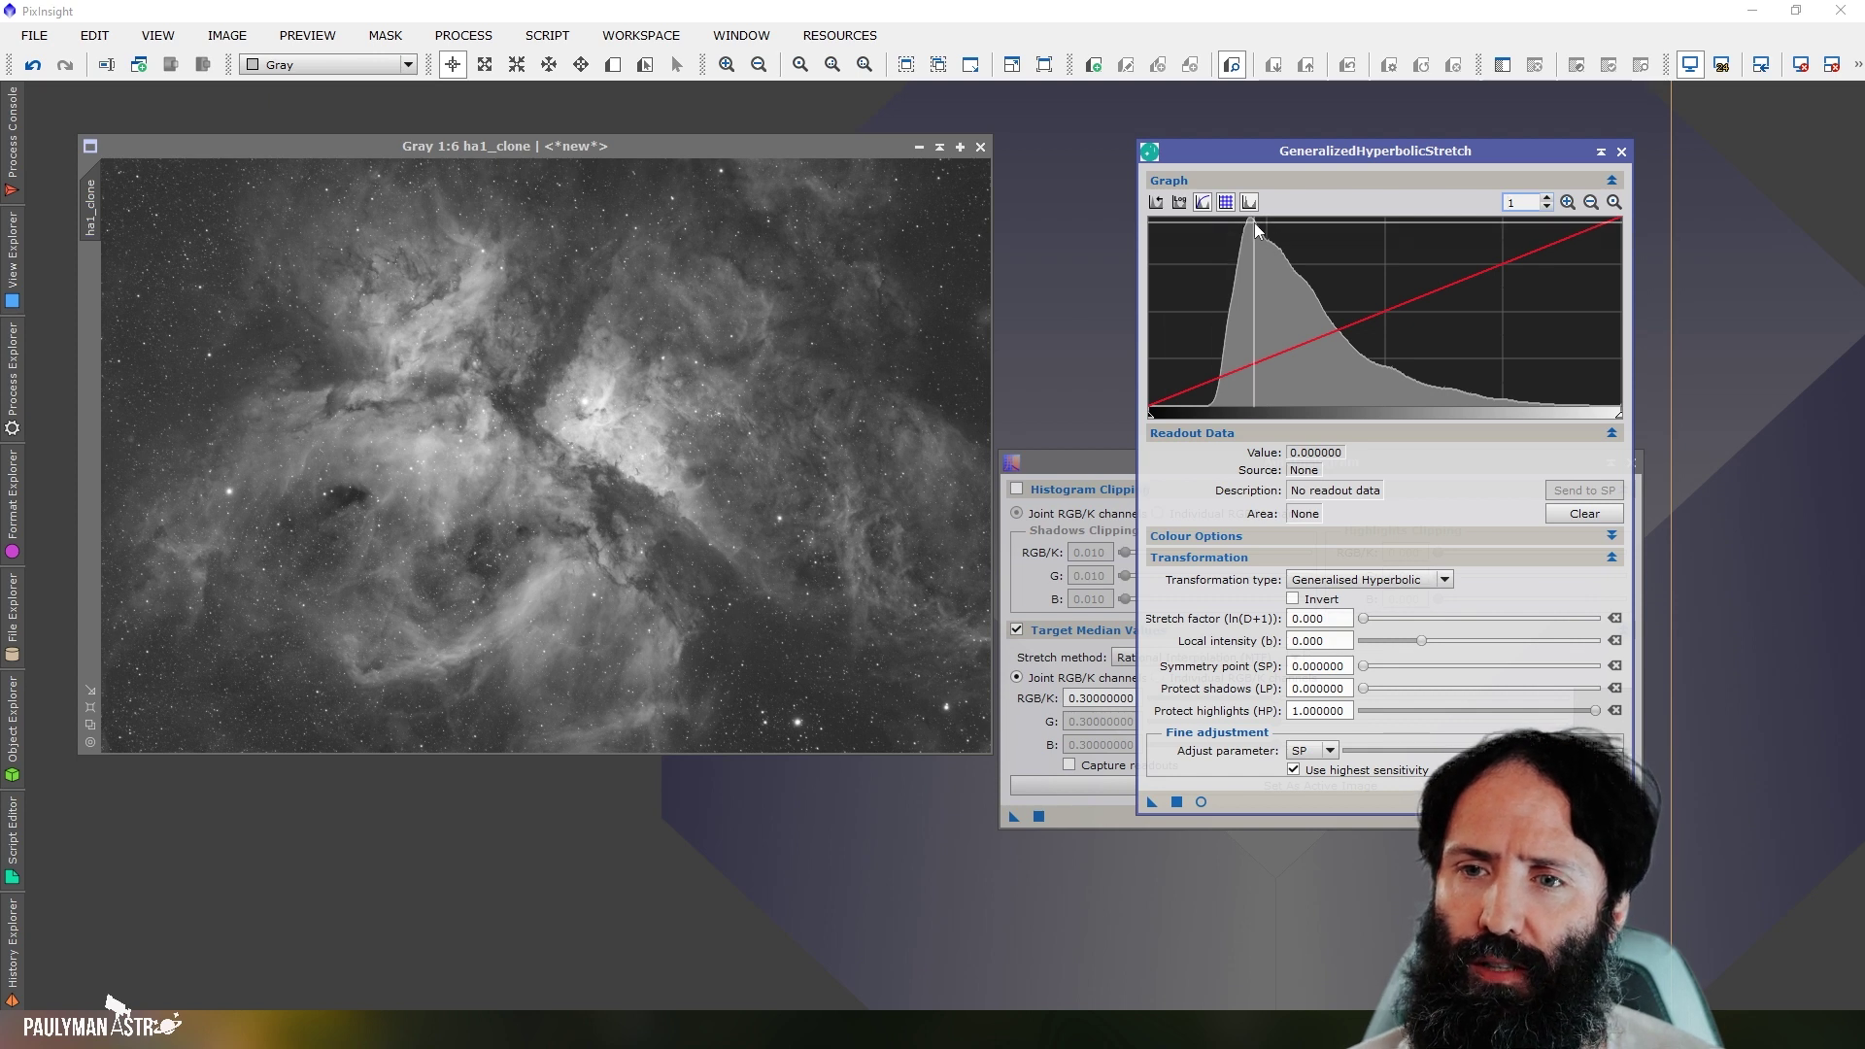
pyautogui.moveTo(1250, 223)
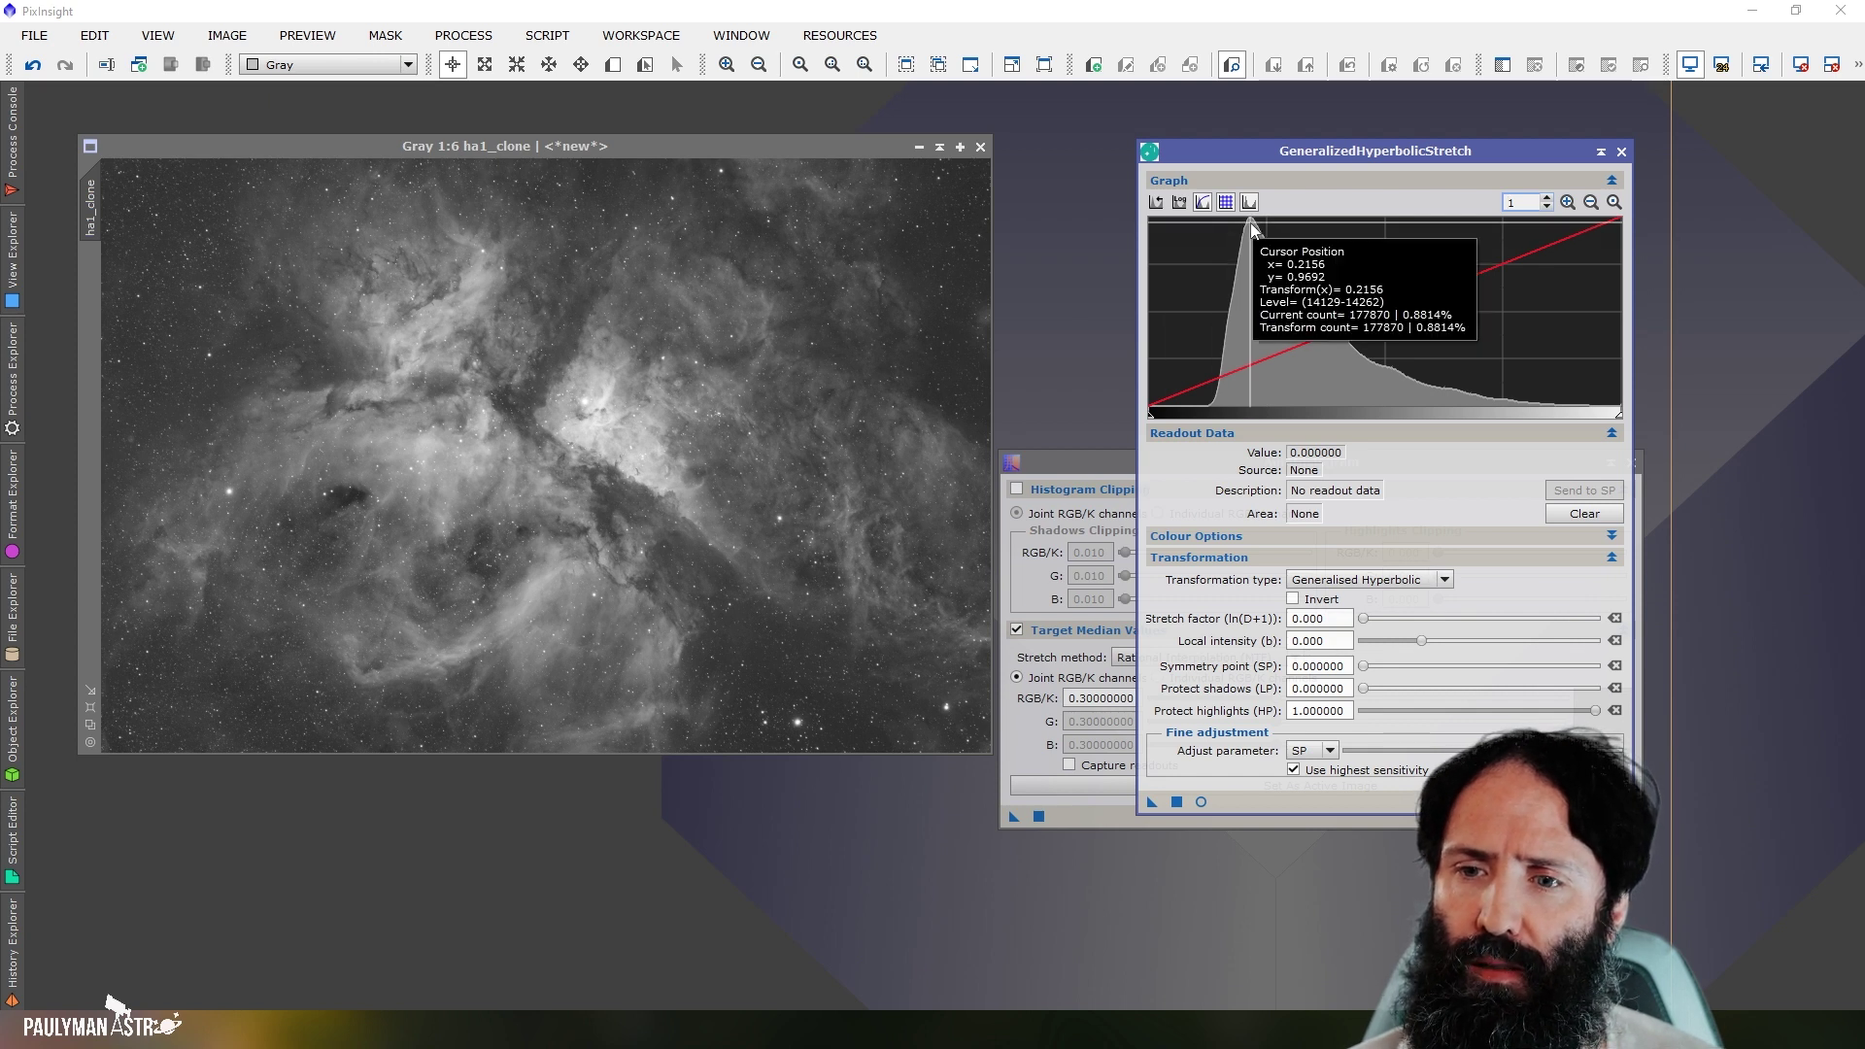
# Try the Linear transformation type in GHS, then return to Generalised Hyperbolic.
pyautogui.click(1365, 579)
pyautogui.click(1415, 619)
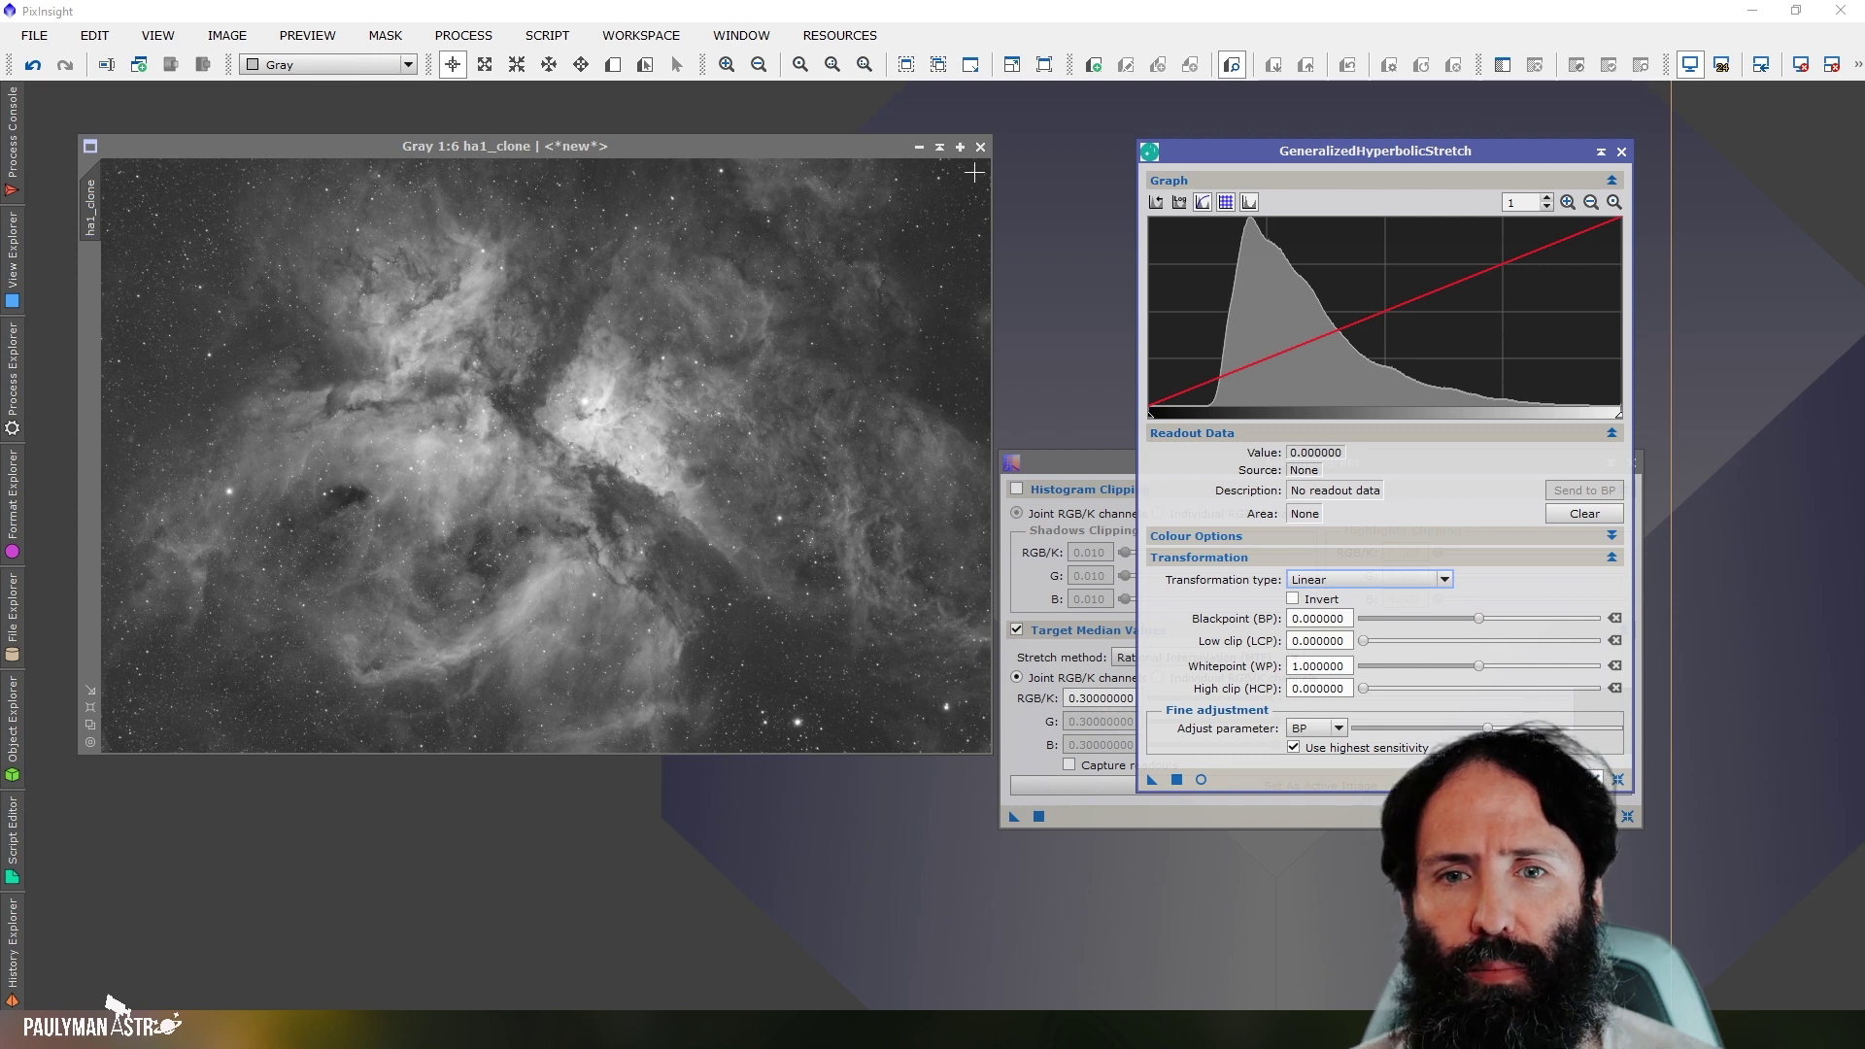
pyautogui.click(1383, 579)
pyautogui.click(1367, 597)
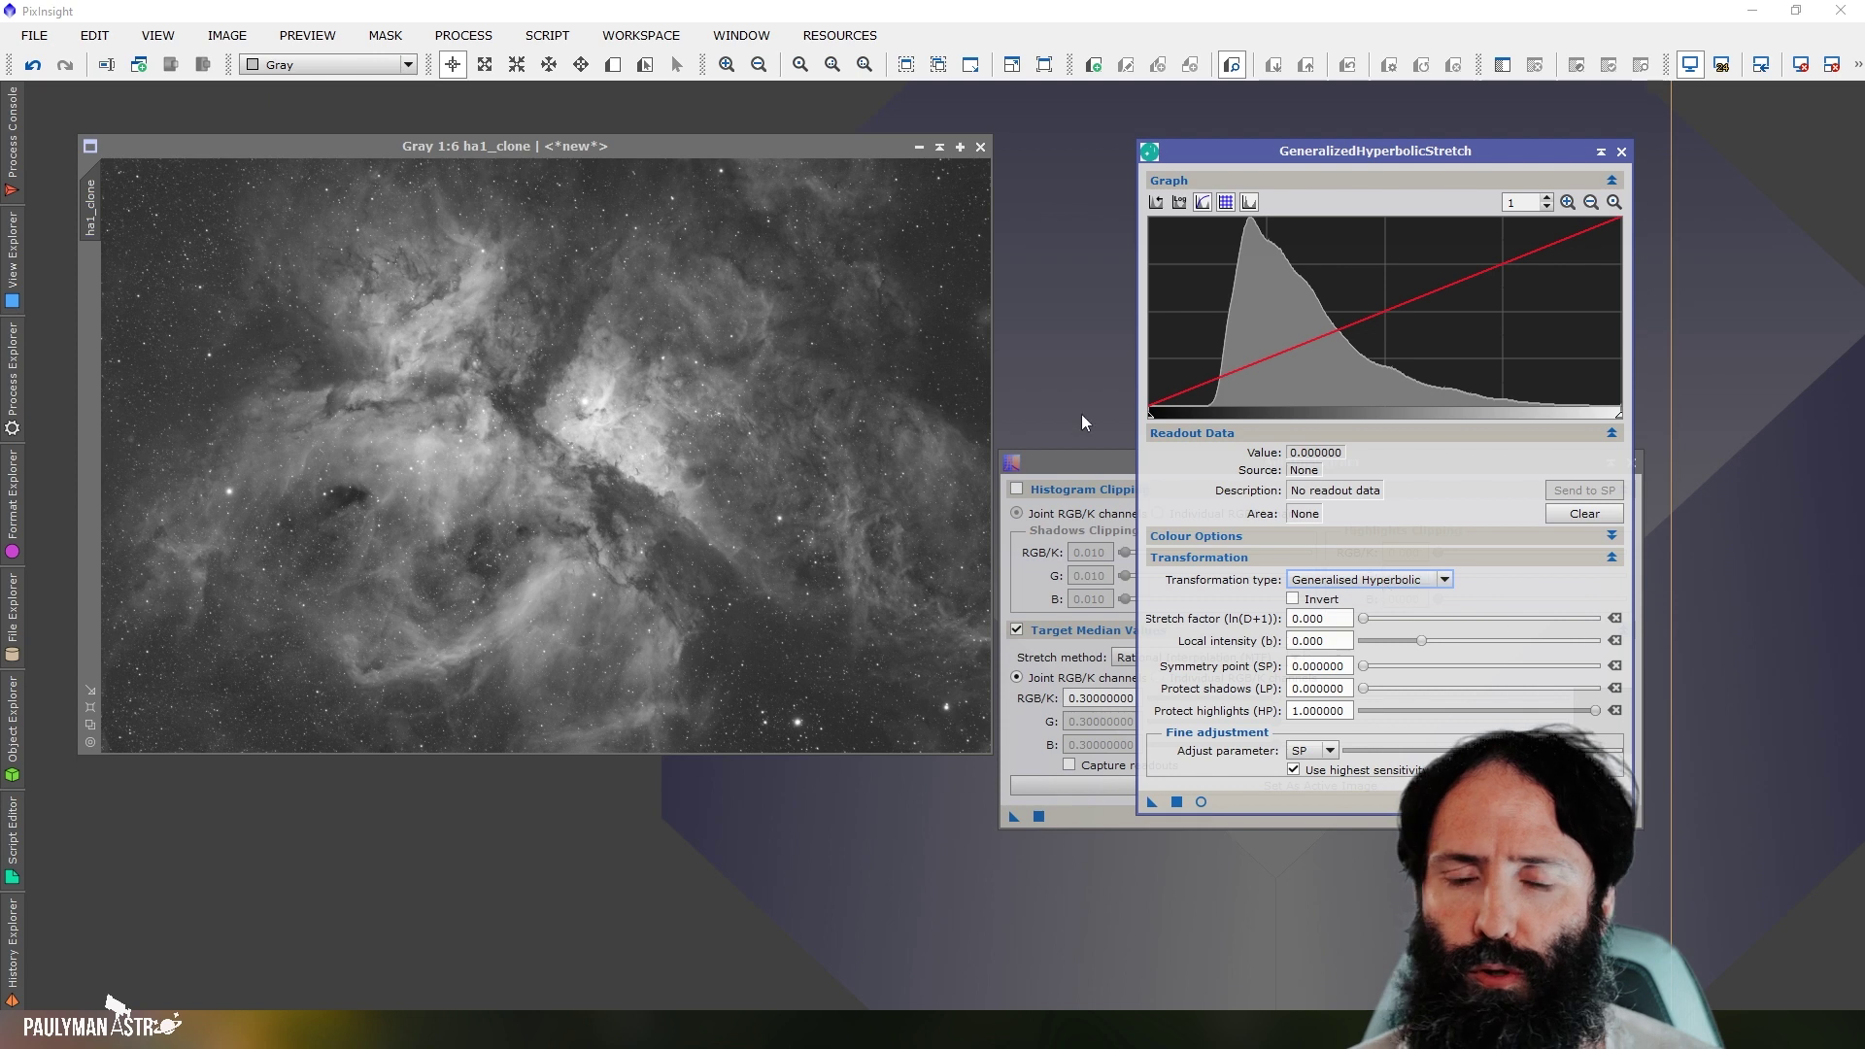
pyautogui.click(1065, 462)
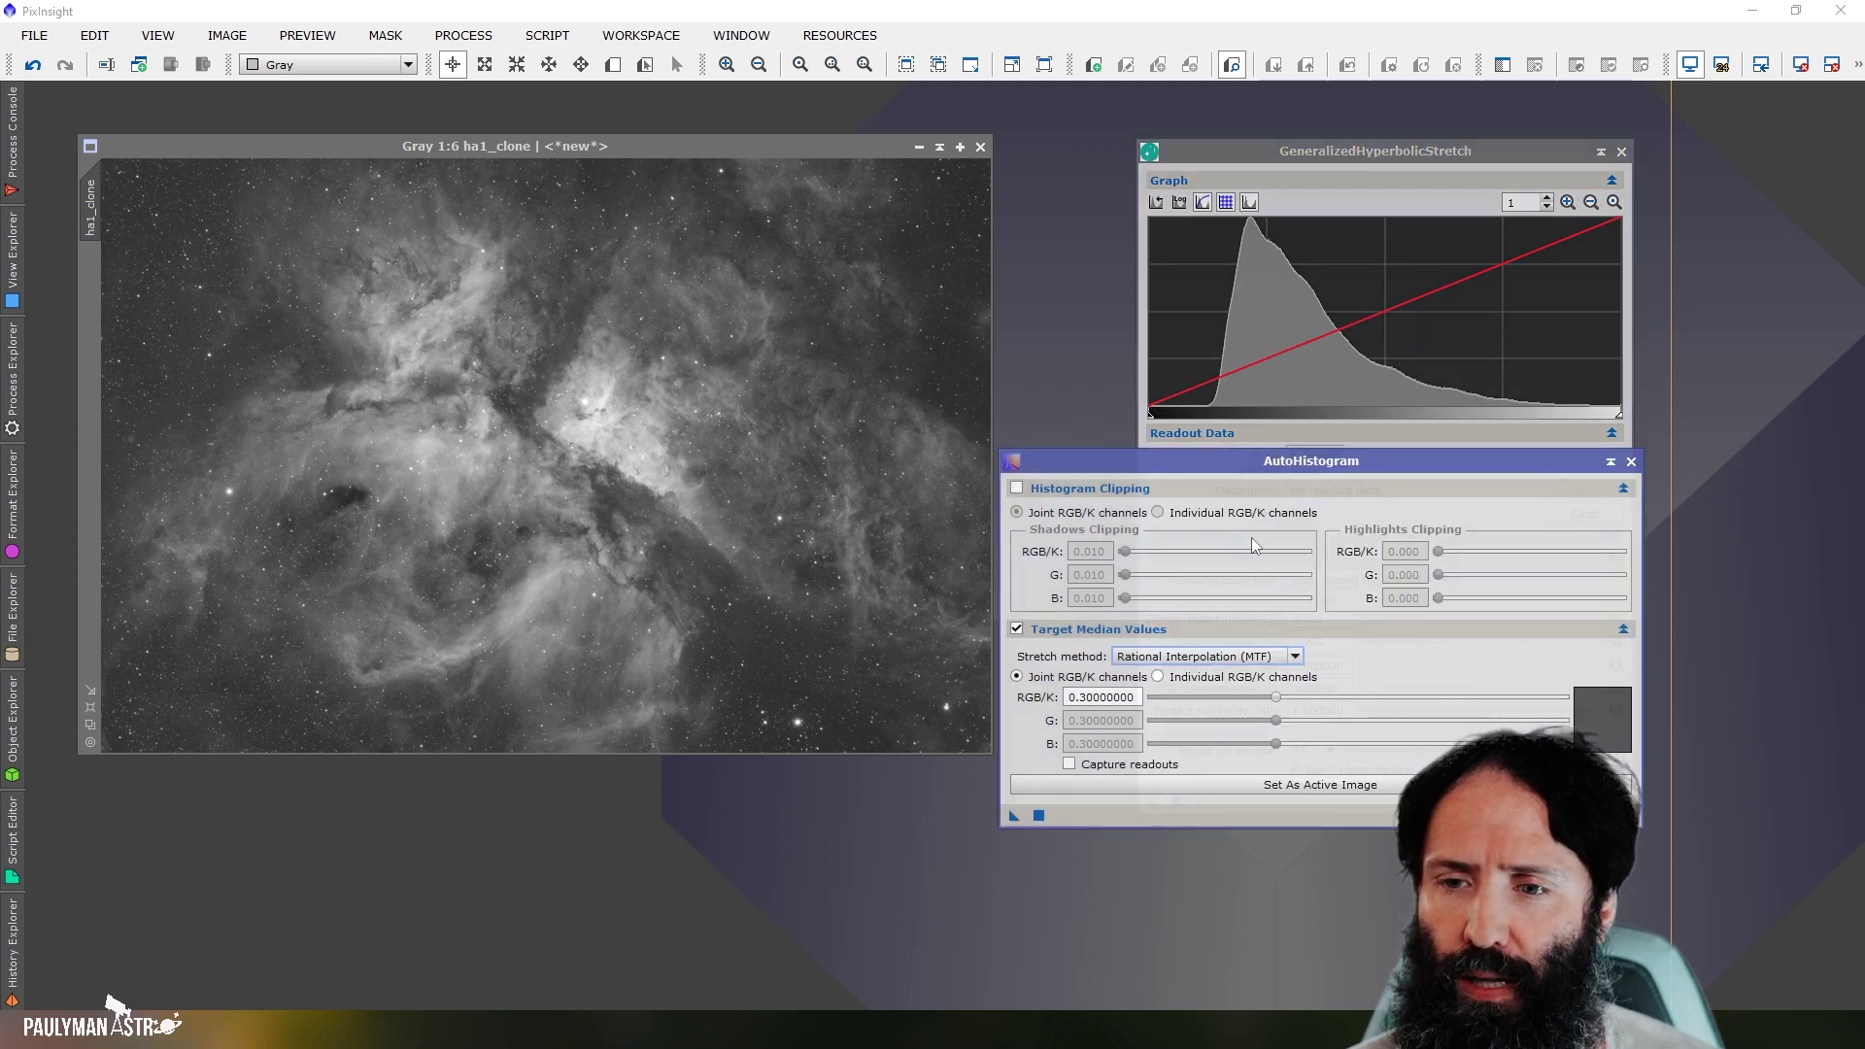
# Undo the earlier stretch on ha1_clone and enable histogram clipping in AutoHistogram.
pyautogui.click(473, 148)
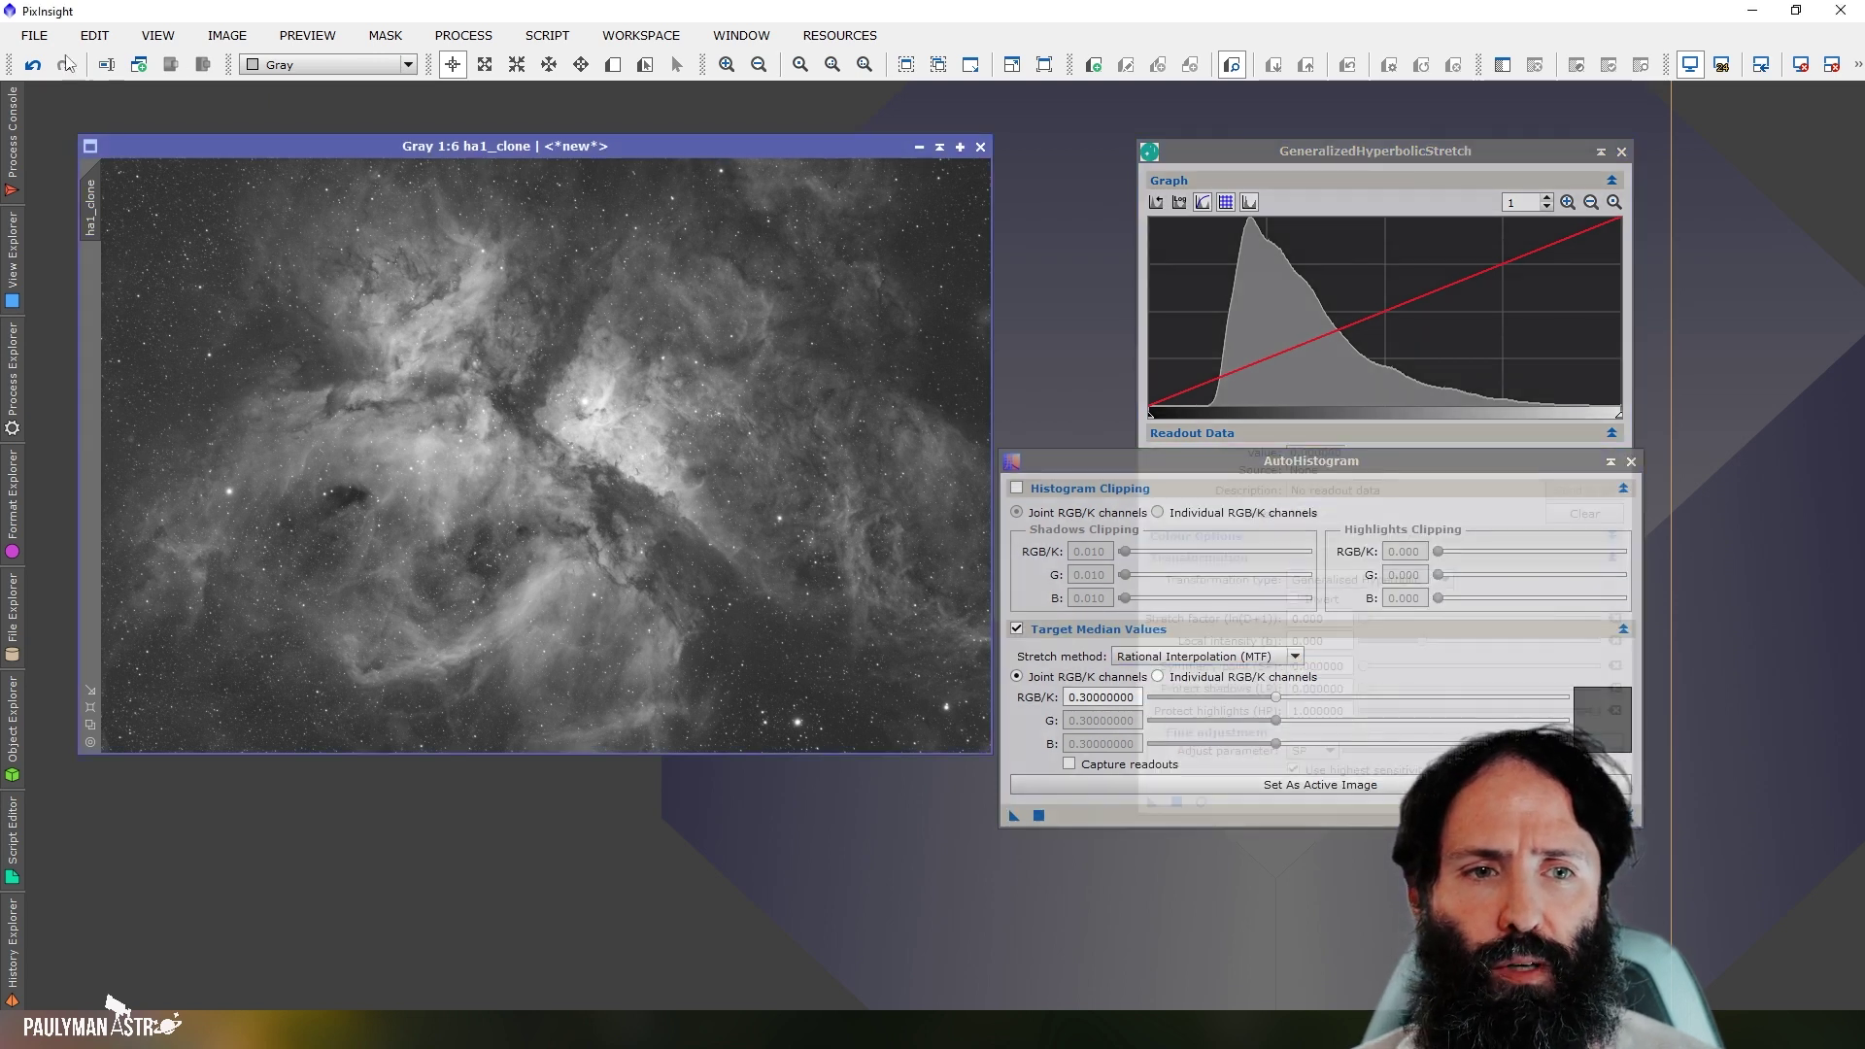
pyautogui.click(32, 64)
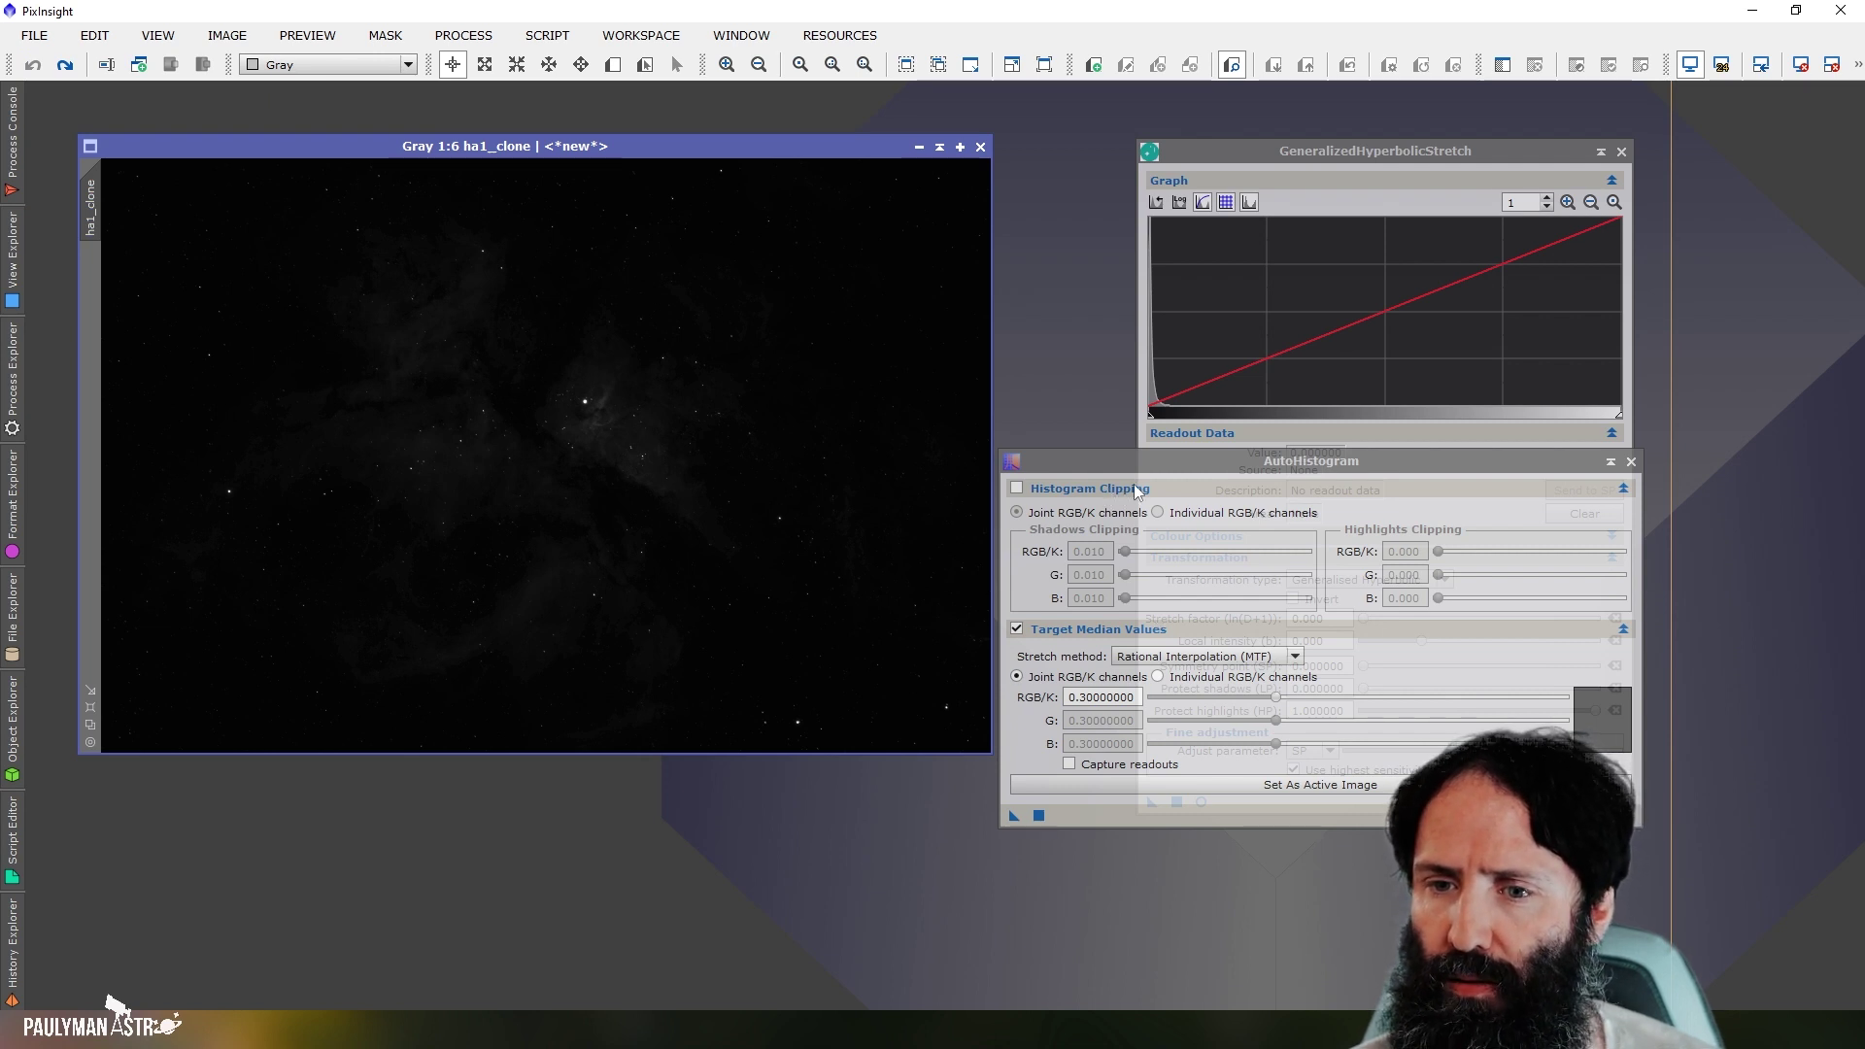
pyautogui.click(1016, 488)
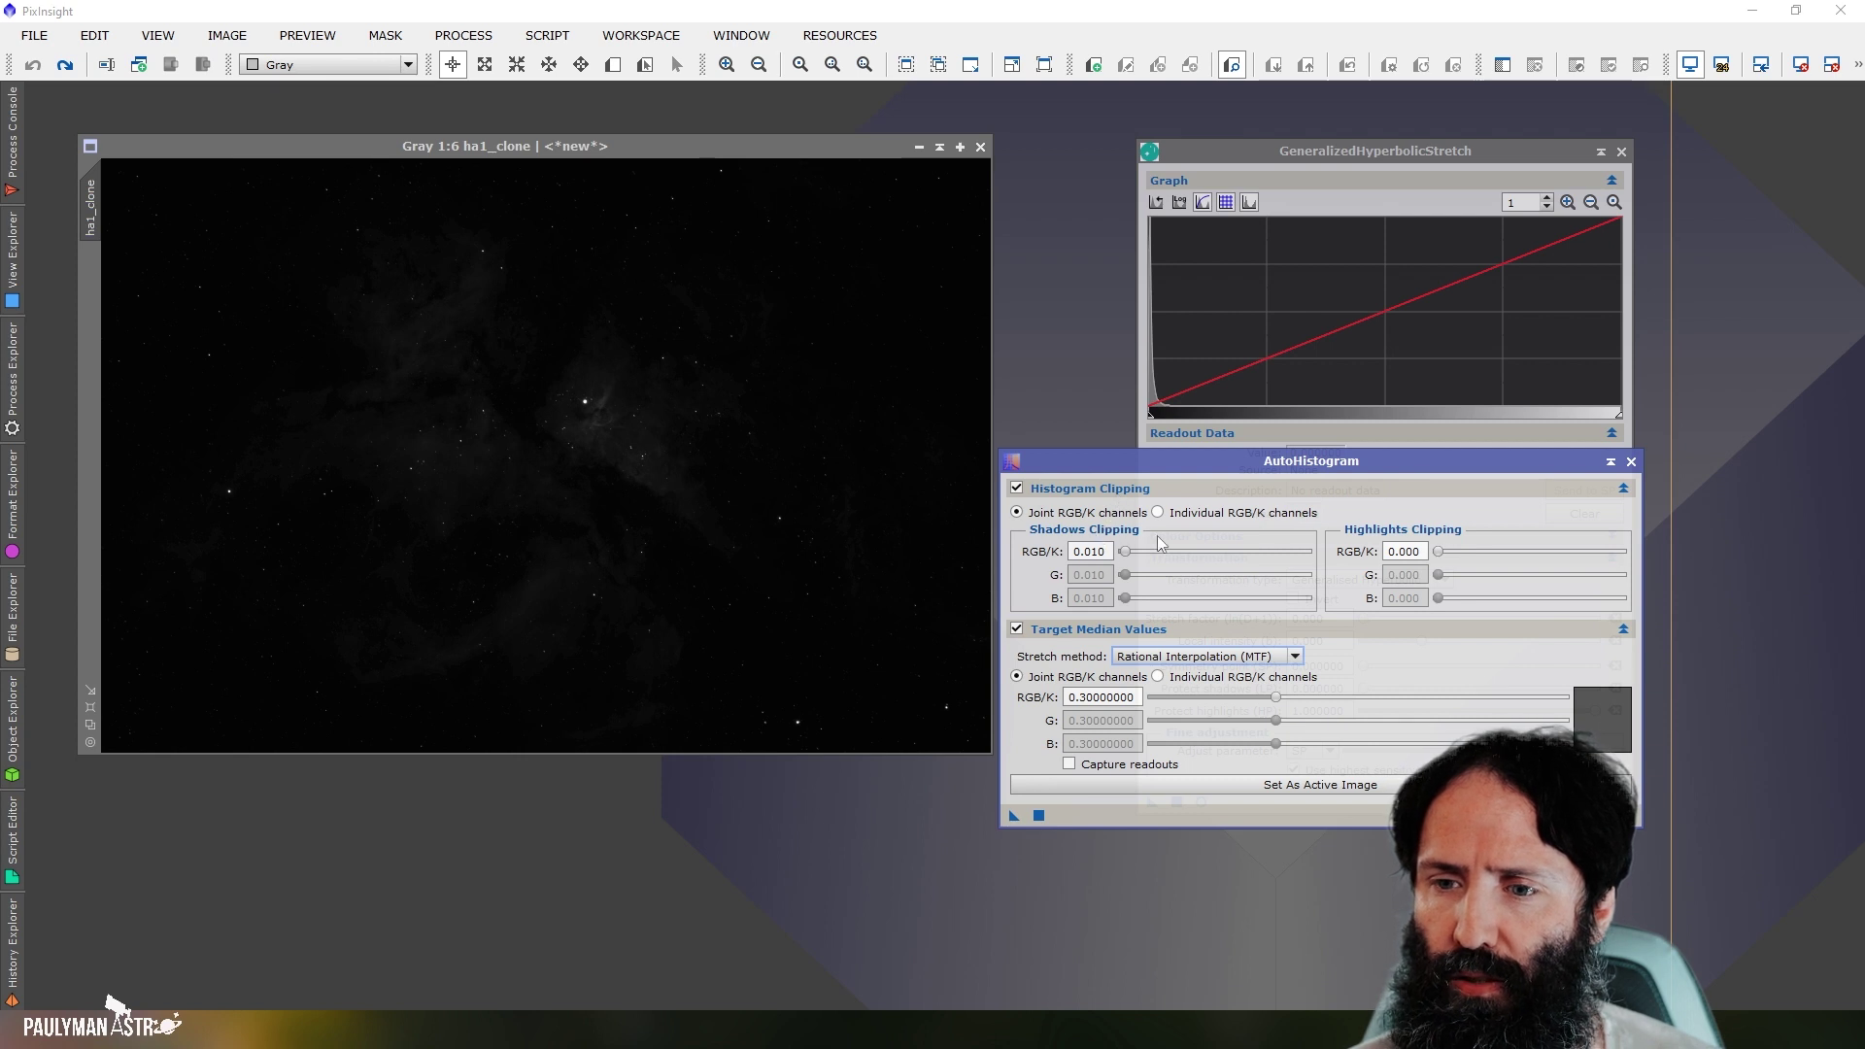
# Apply AutoHistogram with 0.300 shadows clipping to ha1_clone so the GHS graph shows the result.
pyautogui.moveTo(1107, 551); pyautogui.dragTo(1095, 551)
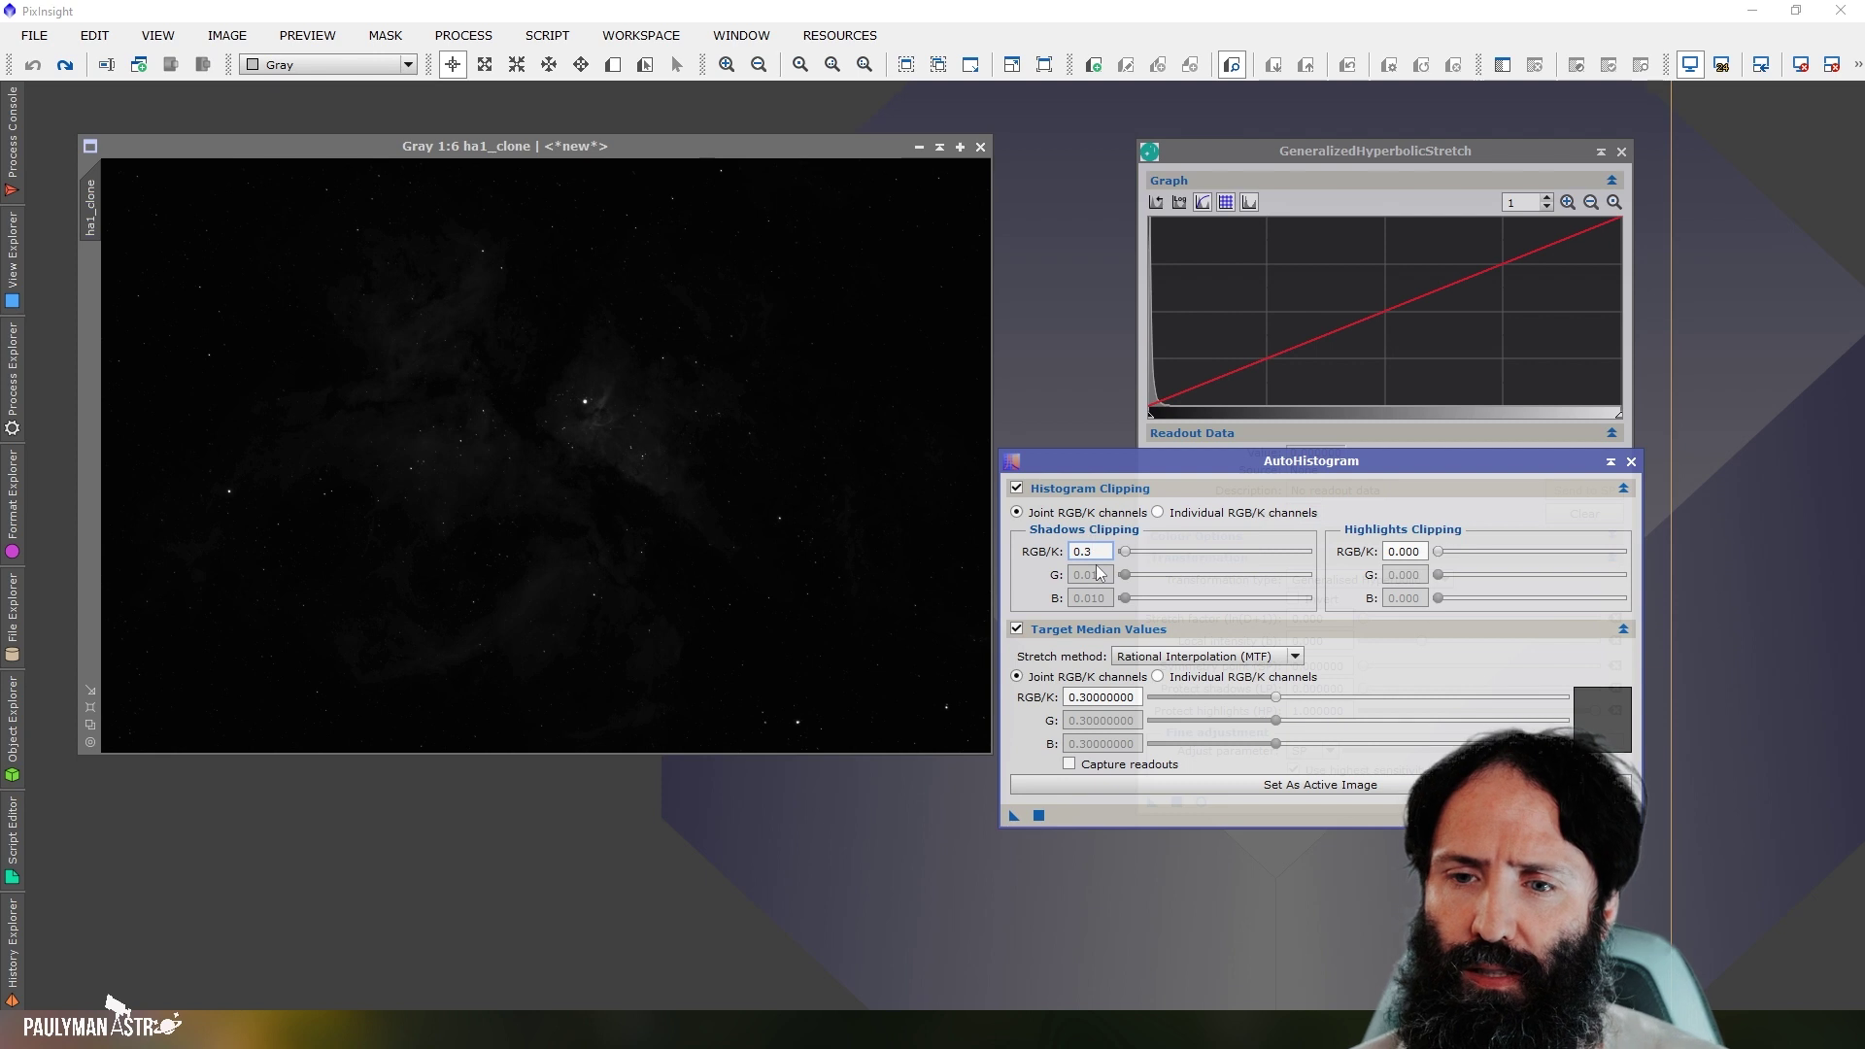
pyautogui.moveTo(1015, 821); pyautogui.dragTo(675, 589)
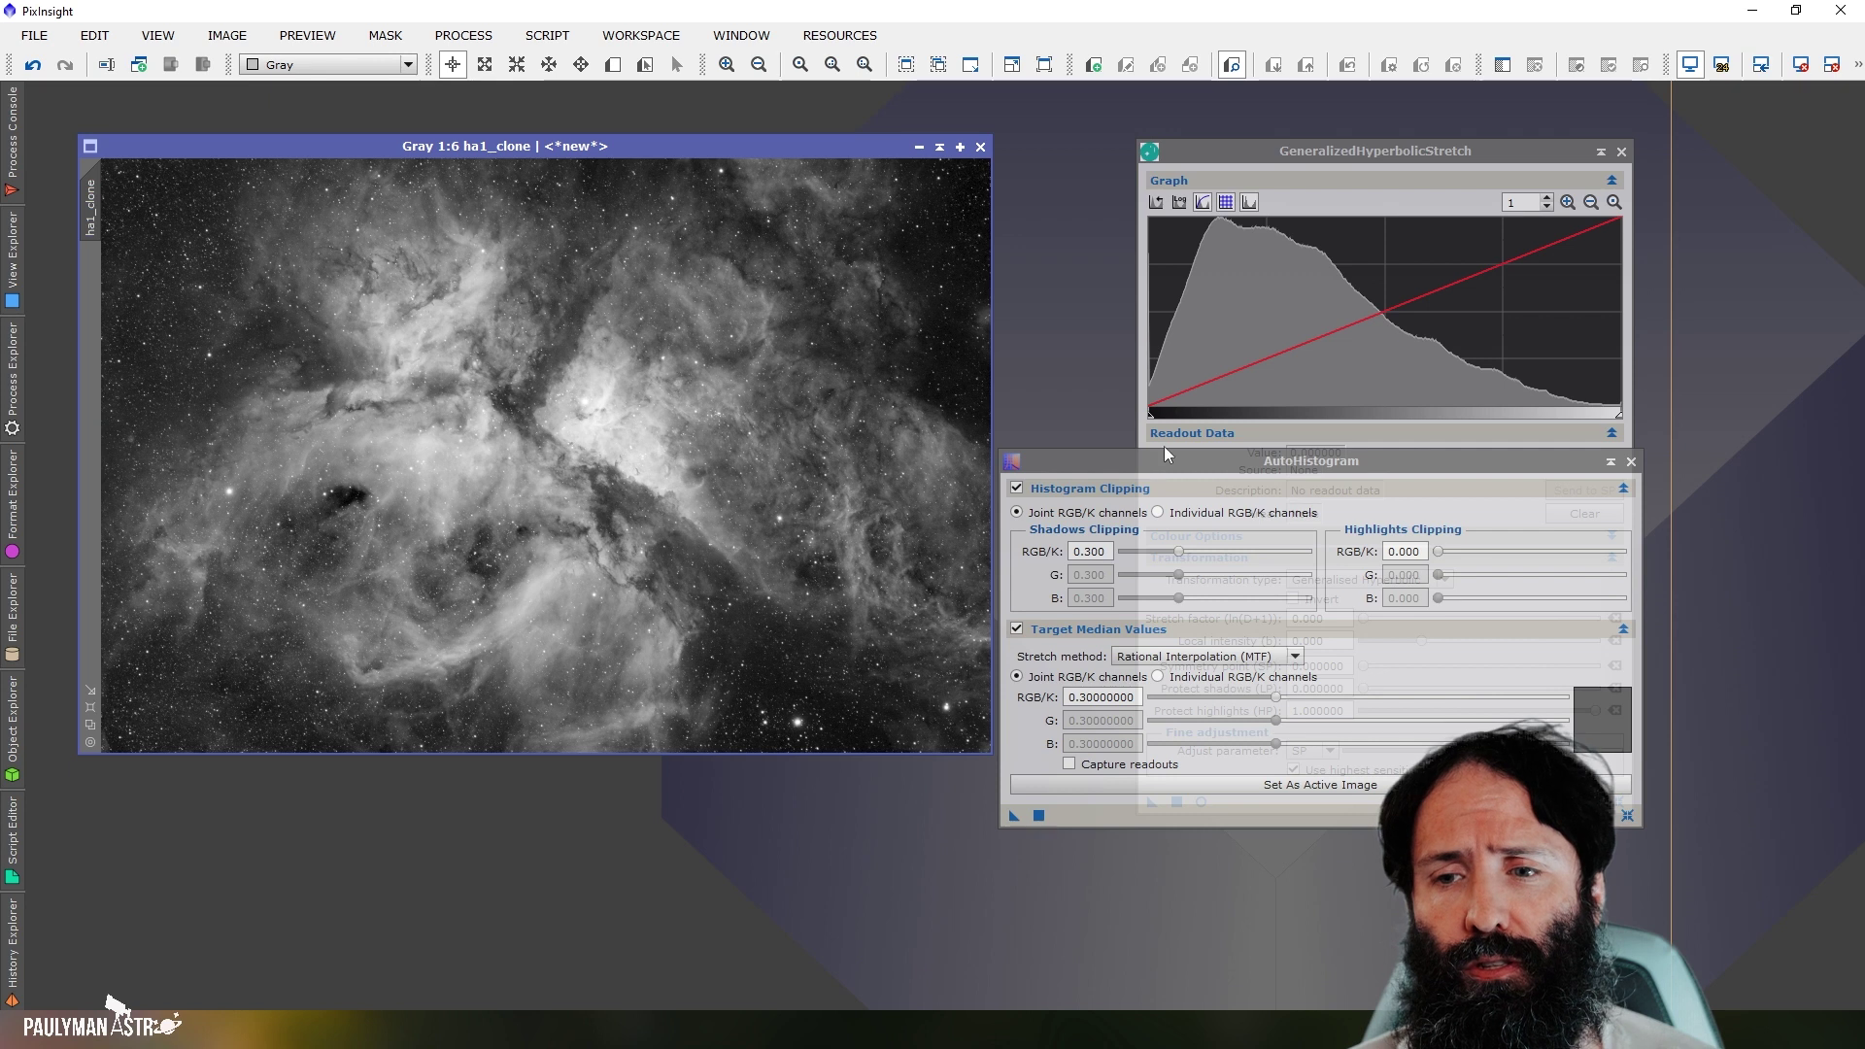
pyautogui.moveTo(1556, 462); pyautogui.dragTo(1582, 857)
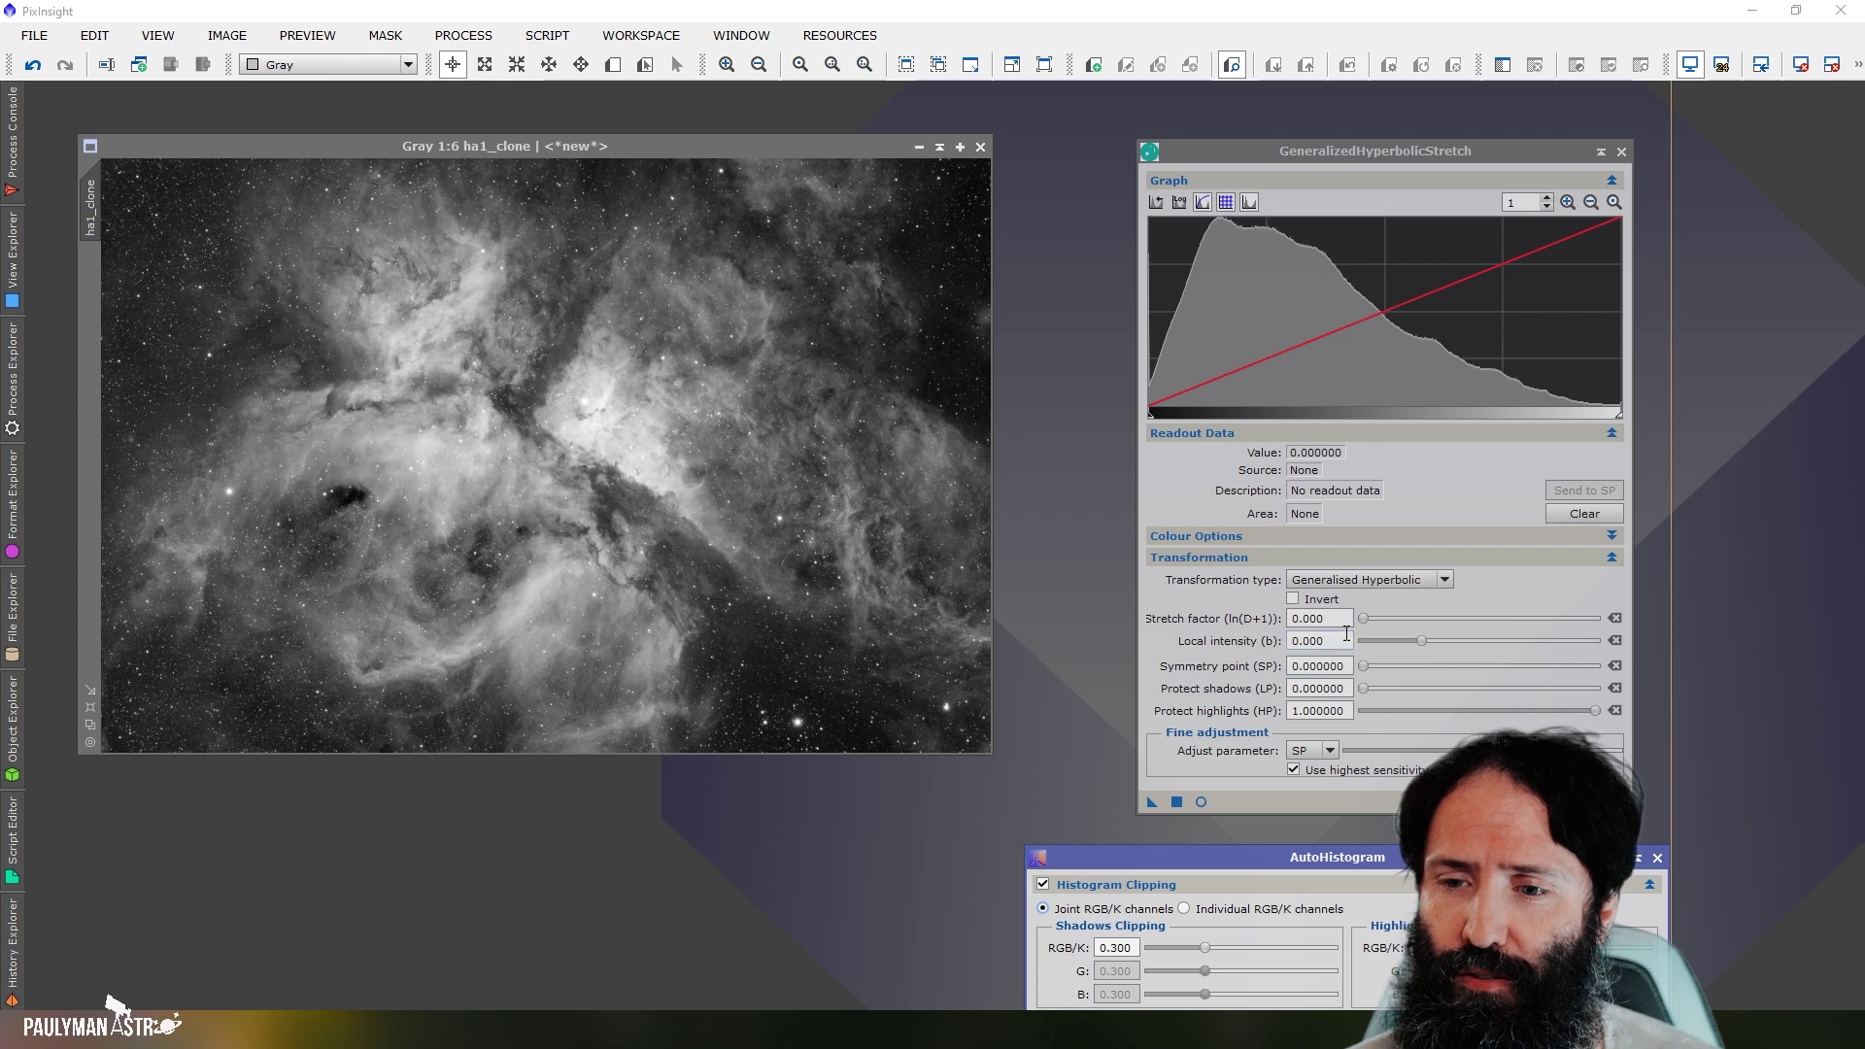
# Switch GHS to a Linear transformation with Blackpoint -0.210000 to preview the shifted histogram.
pyautogui.click(1380, 578)
pyautogui.click(1356, 640)
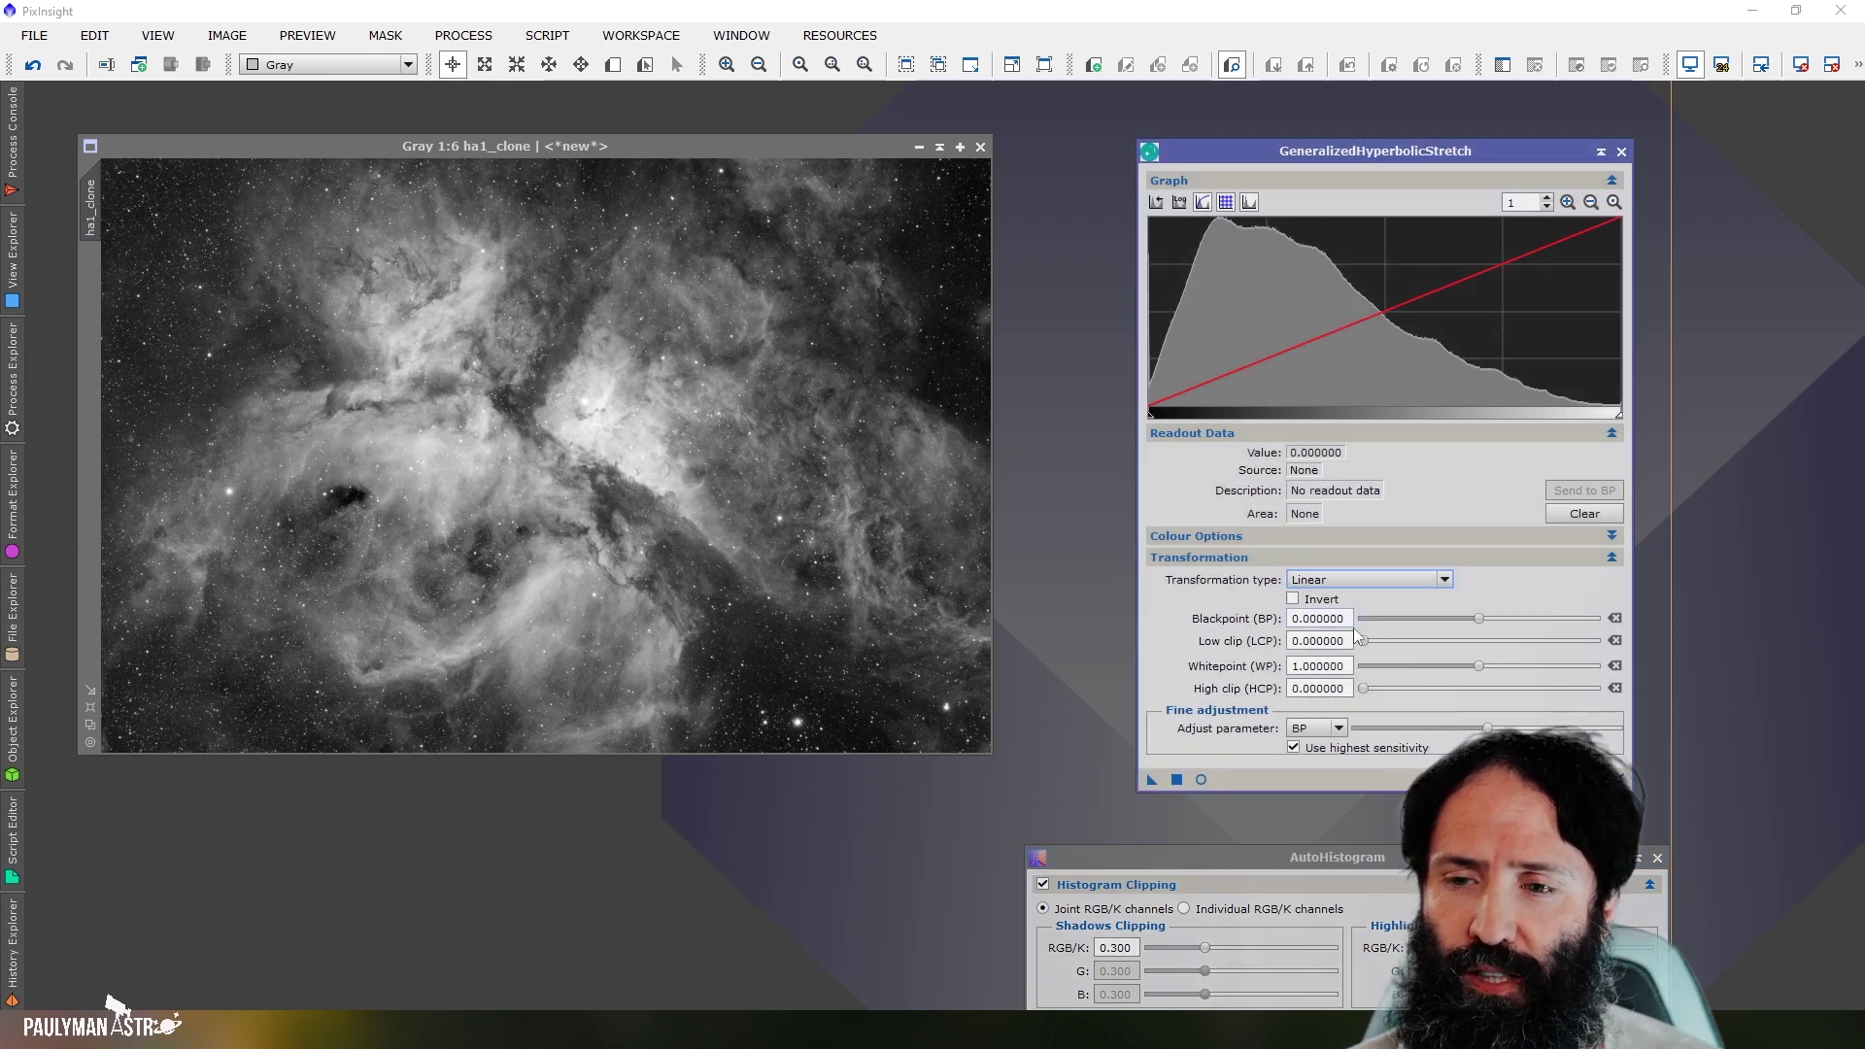
pyautogui.moveTo(1479, 620); pyautogui.dragTo(1457, 623)
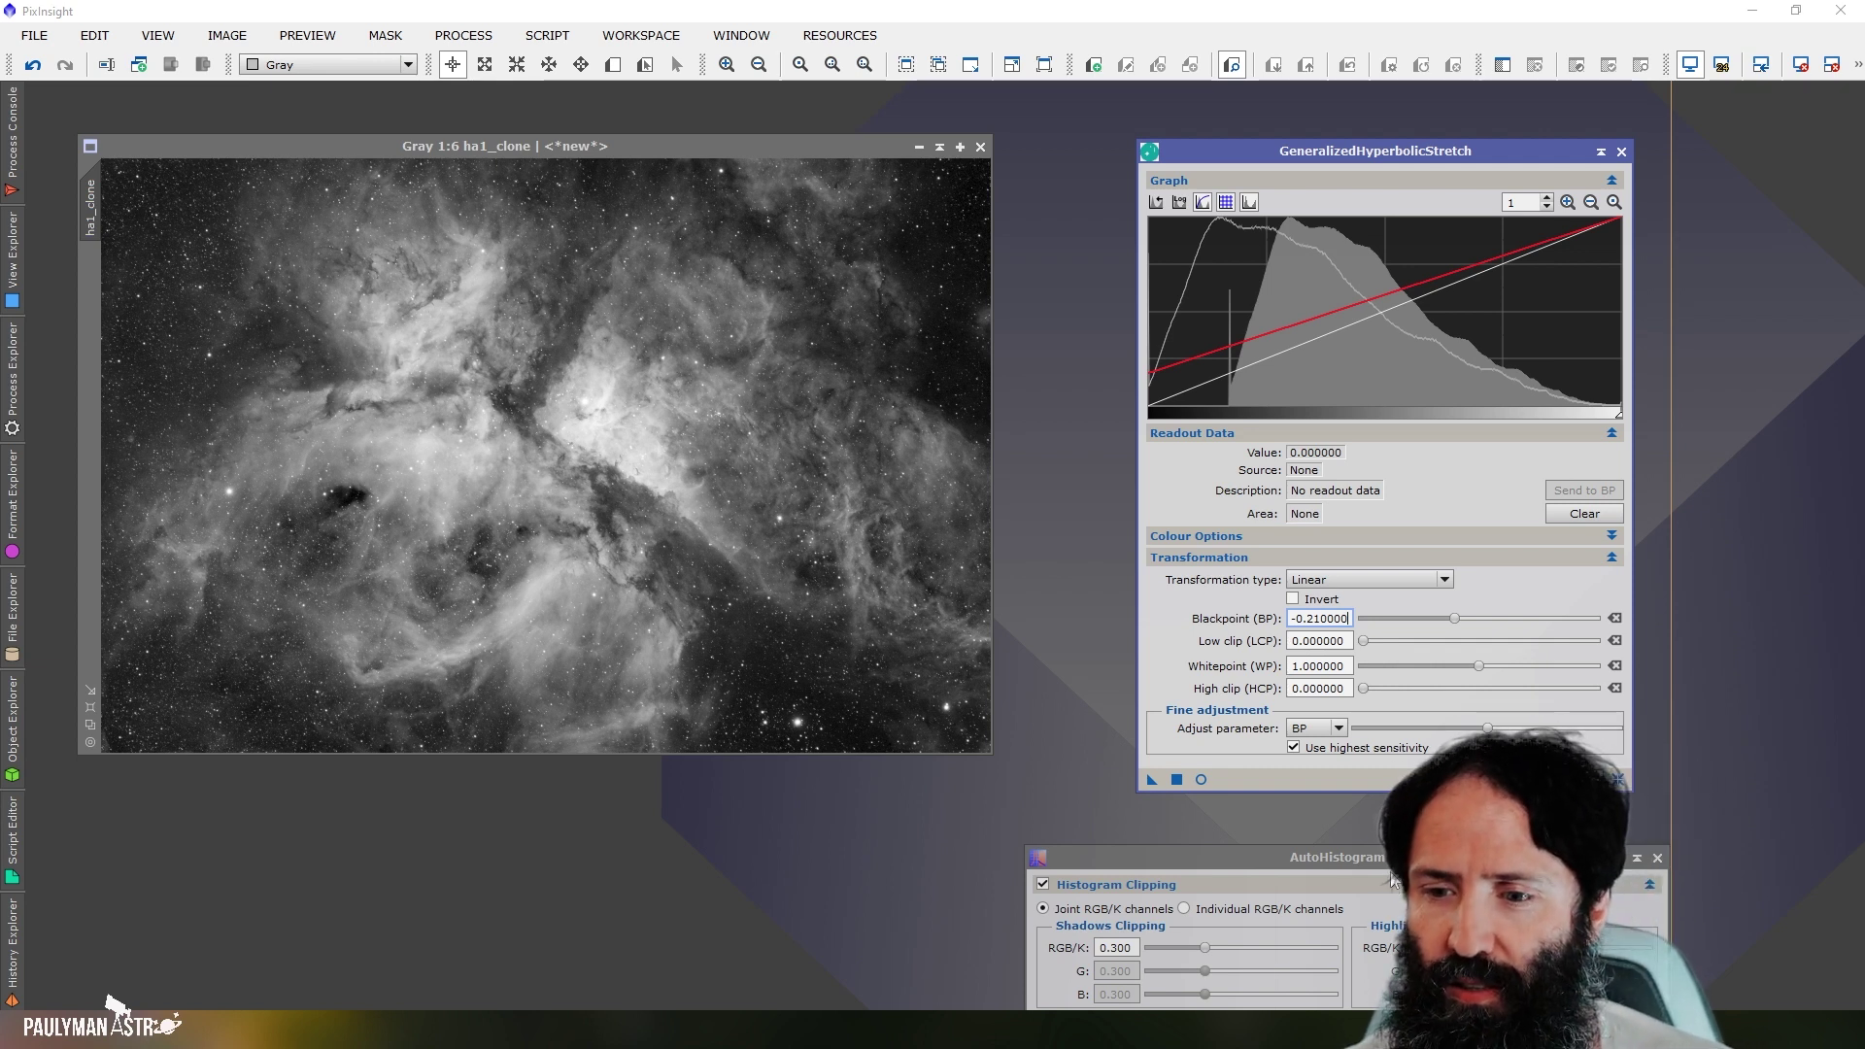
pyautogui.moveTo(1392, 875); pyautogui.dragTo(1390, 486)
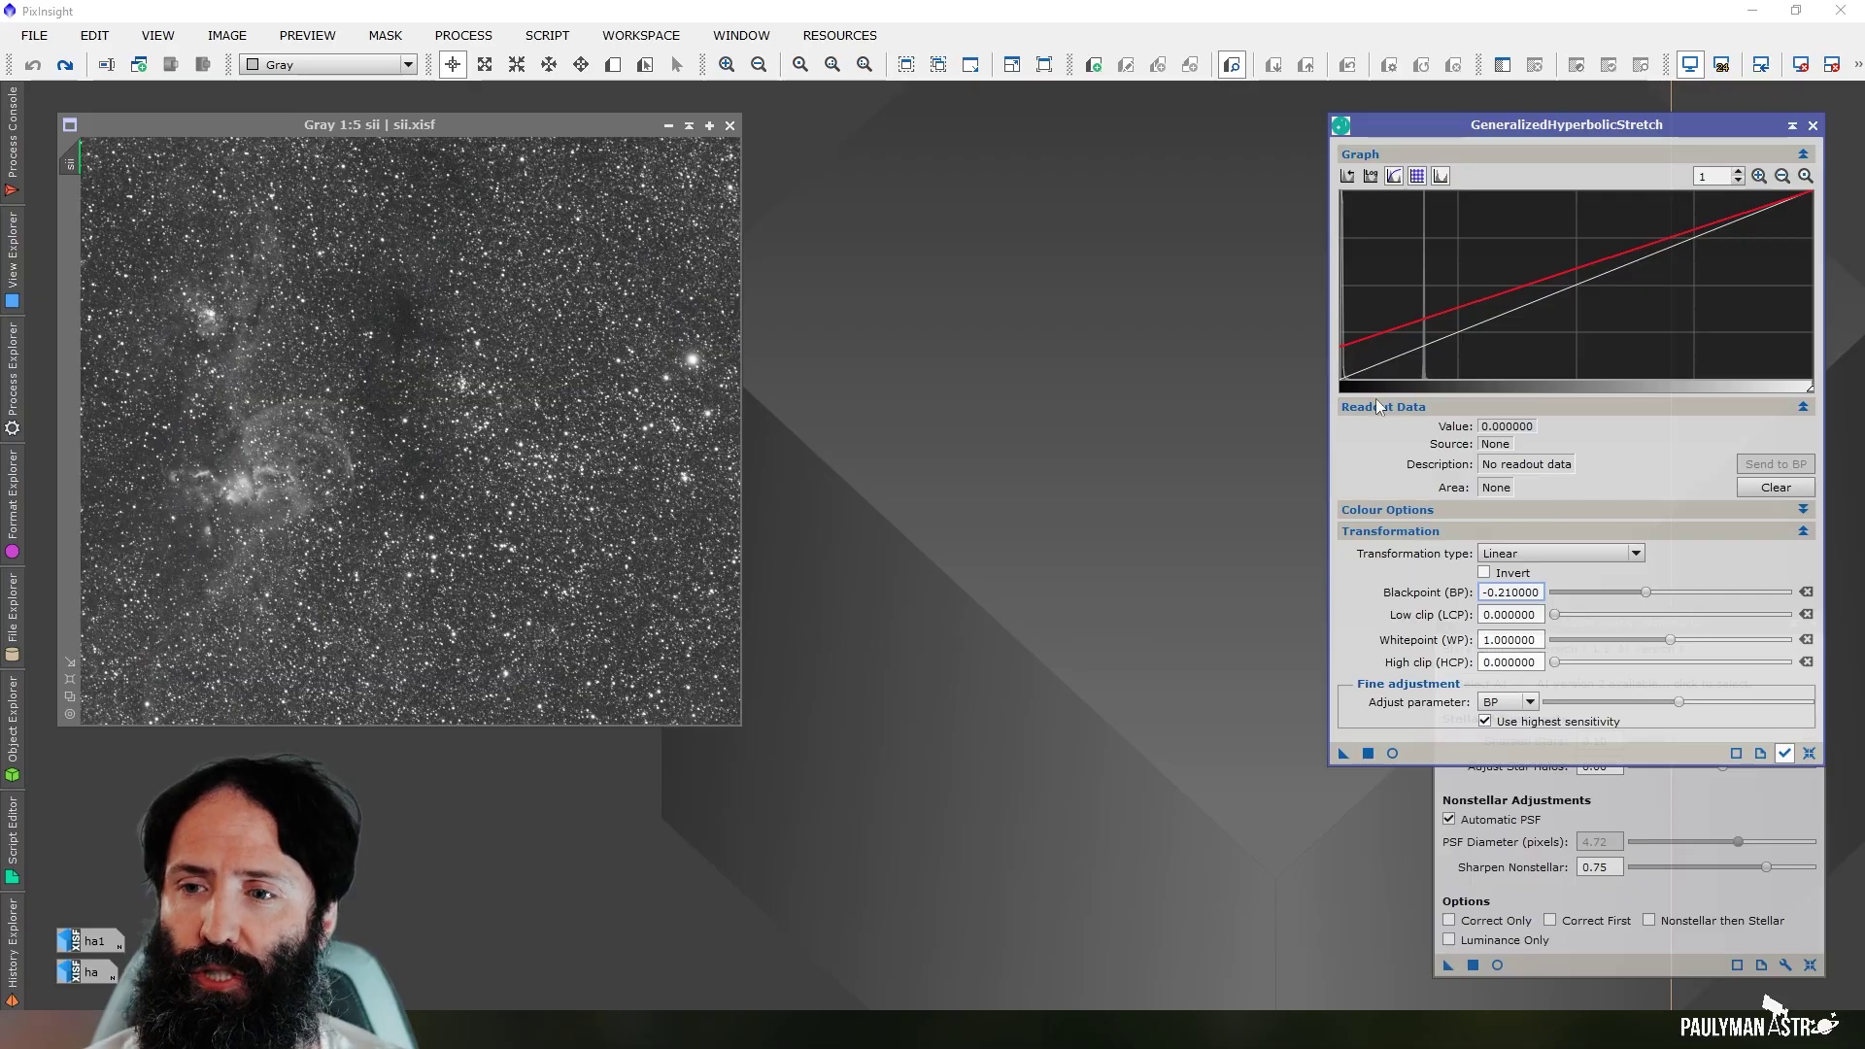
# Magnify the GHS graph 250 times and reset Blackpoint to 0.
pyautogui.click(1759, 177)
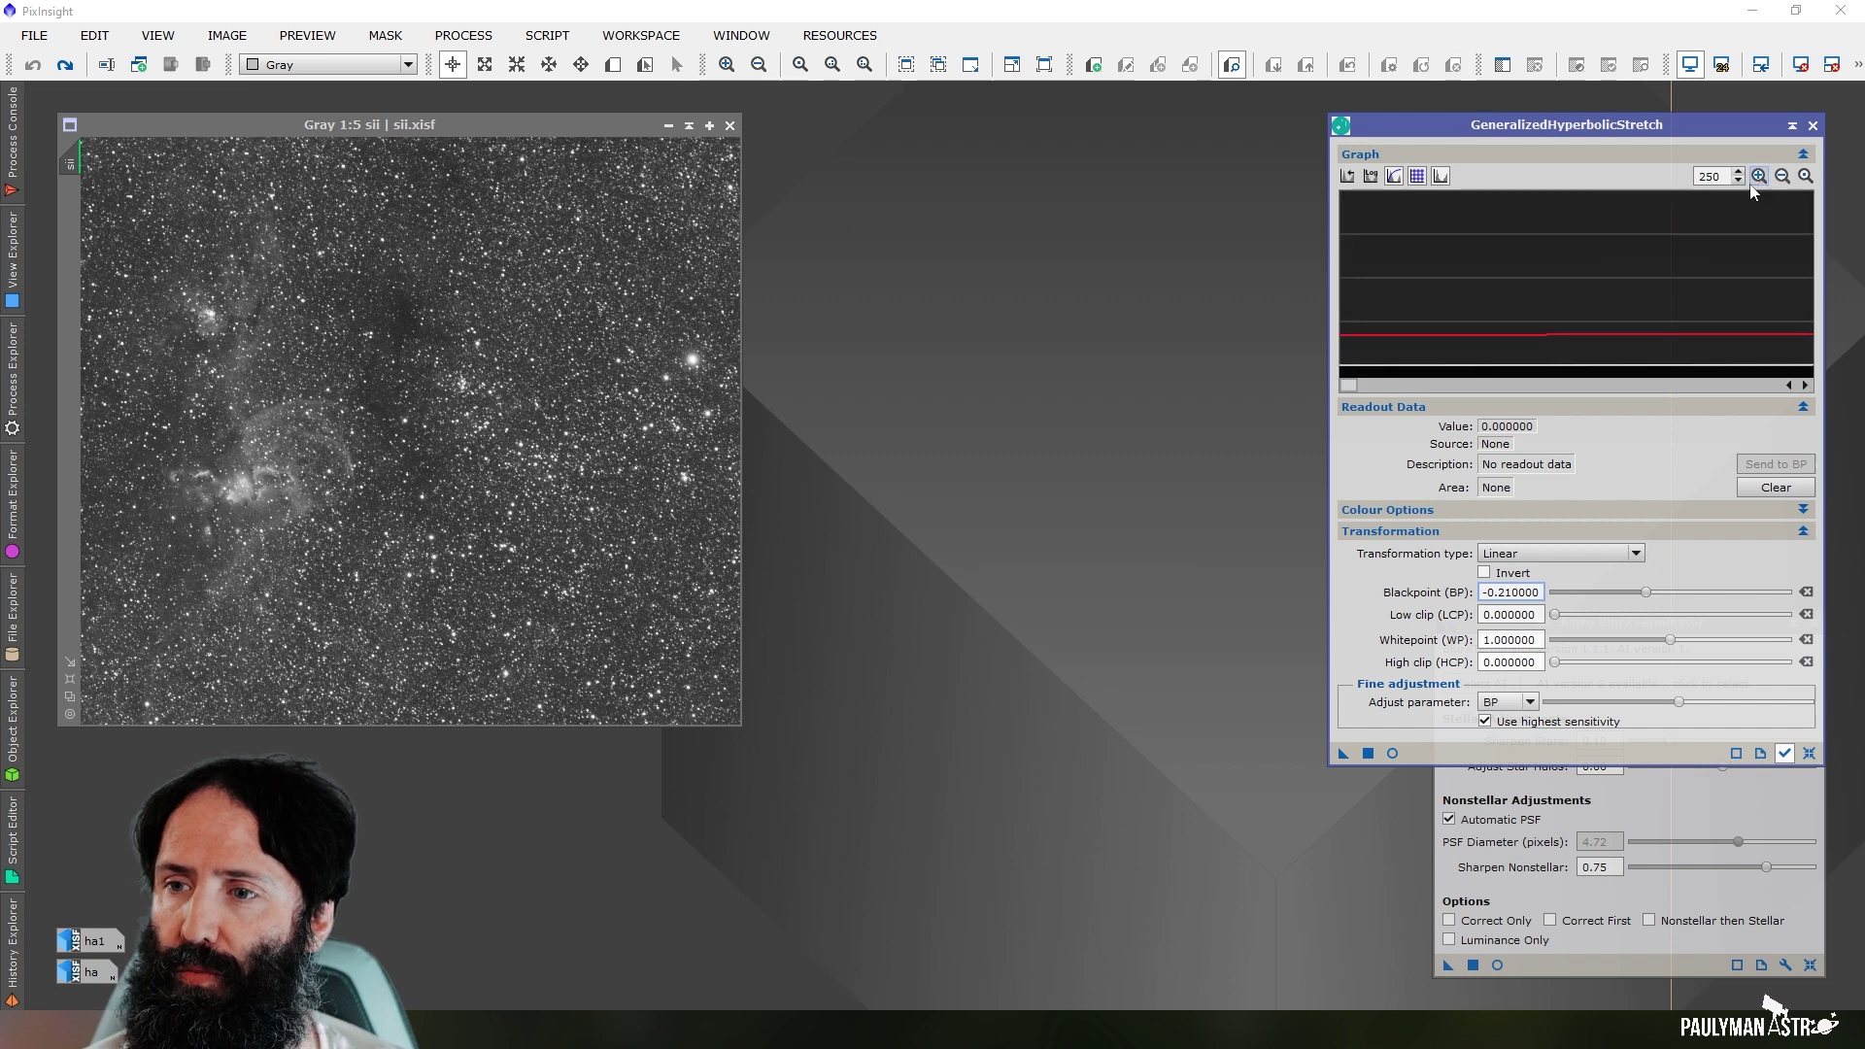
pyautogui.moveTo(1367, 389)
pyautogui.mouseDown()
pyautogui.moveTo(1387, 389)
pyautogui.moveTo(1351, 387)
pyautogui.mouseUp()
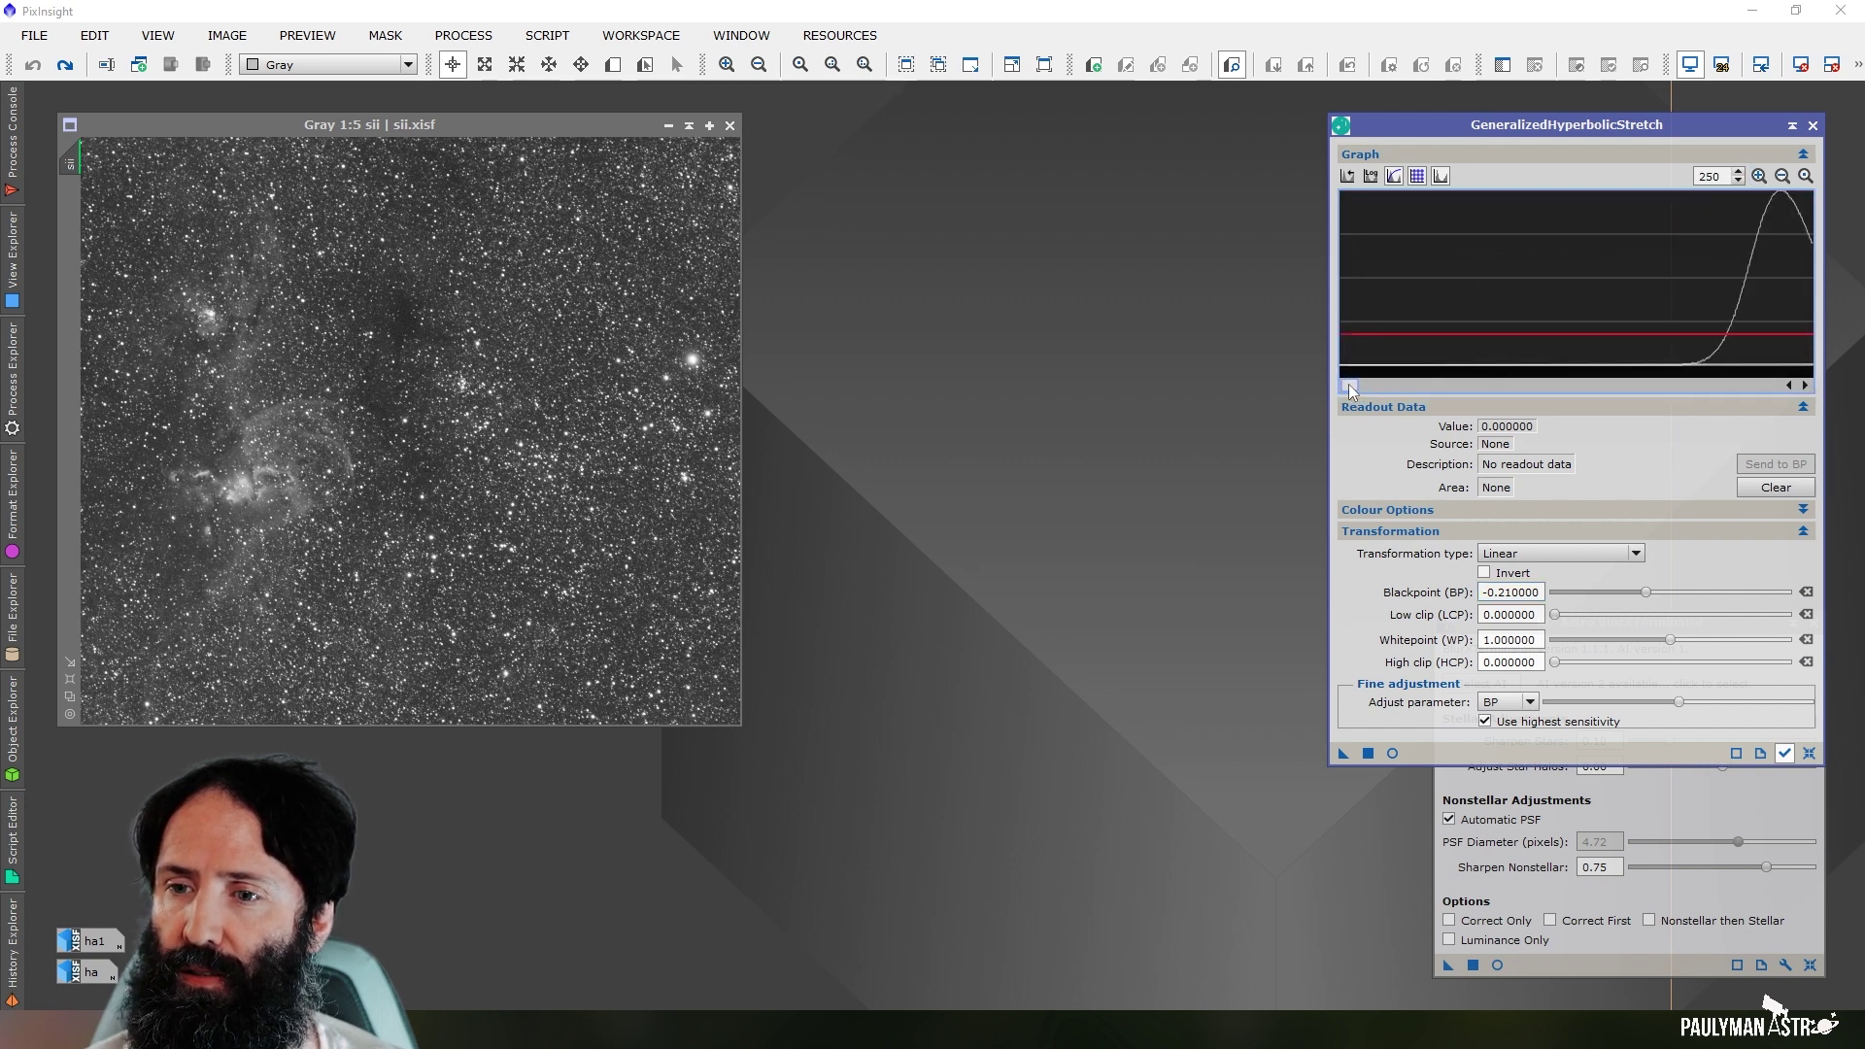
pyautogui.click(1371, 176)
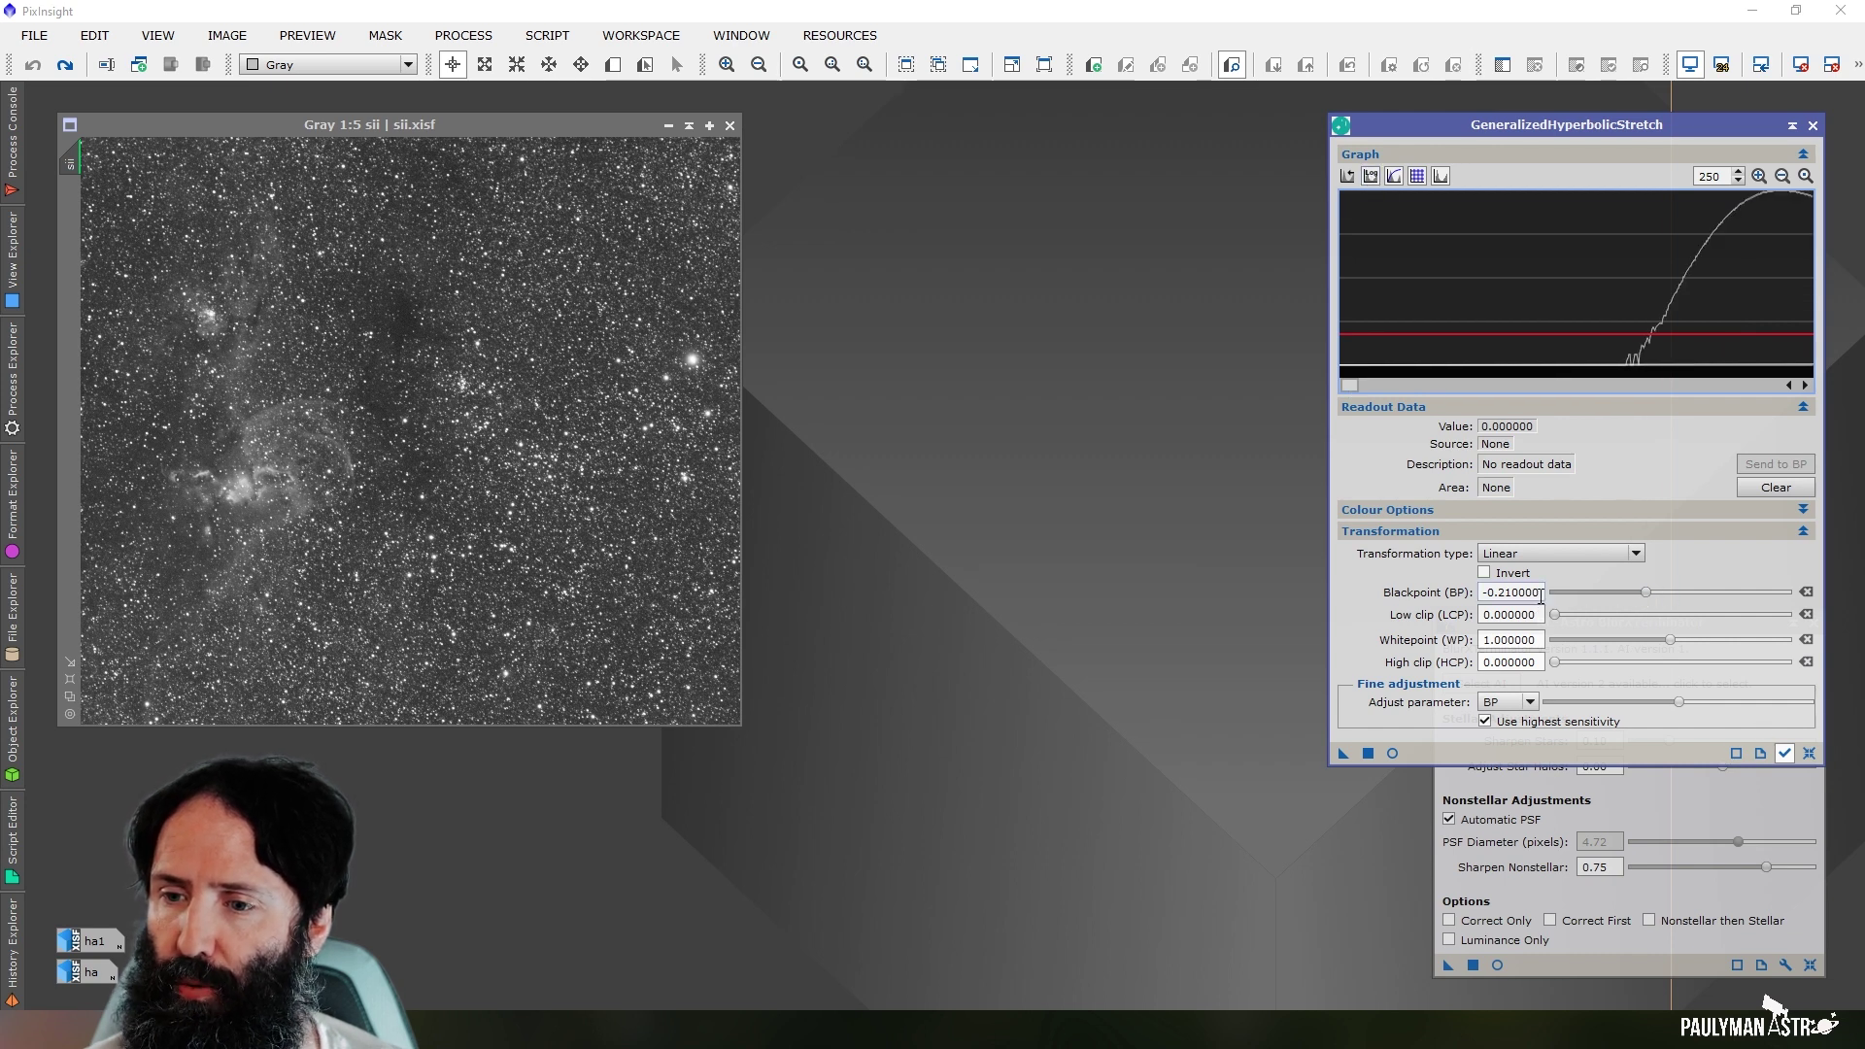
pyautogui.doubleClick(1533, 600)
pyautogui.write('0')
pyautogui.click(1526, 614)
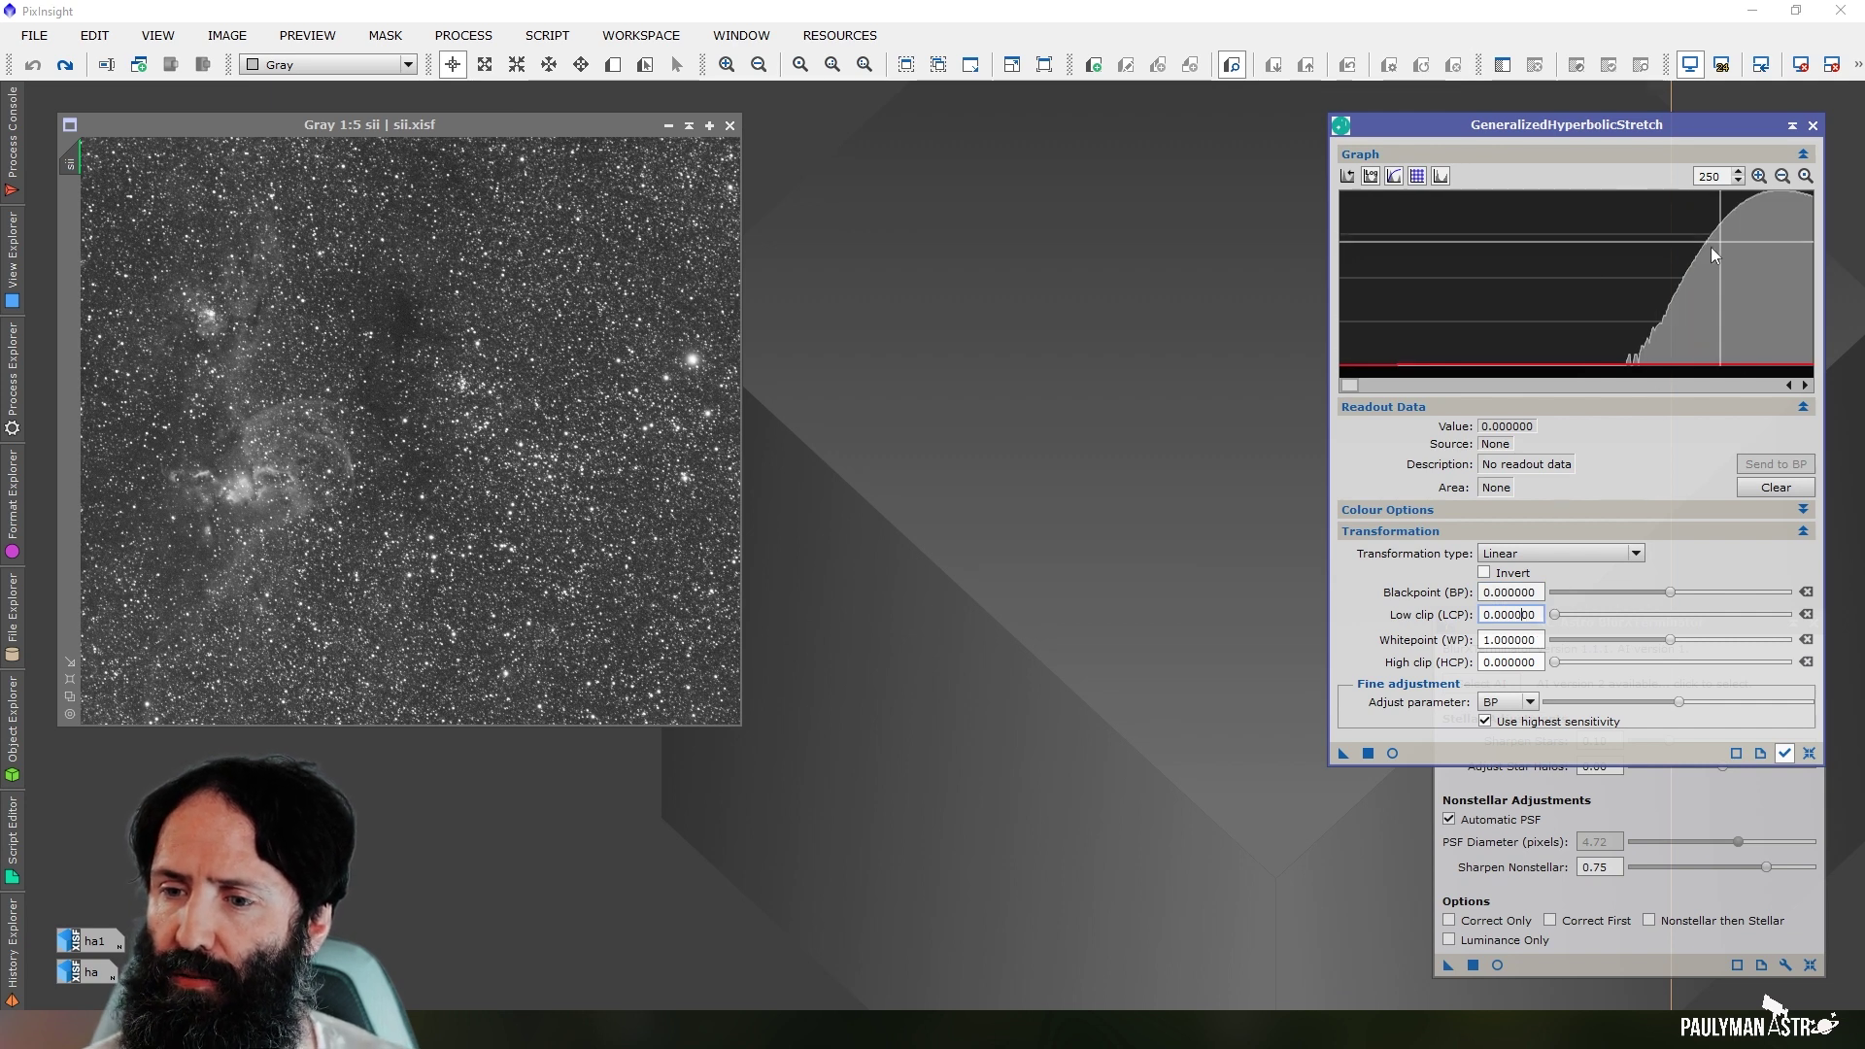
# Return GHS to Generalised Hyperbolic and compare sii histograms with and without BlurXTerminator.
pyautogui.click(1564, 554)
pyautogui.click(1555, 571)
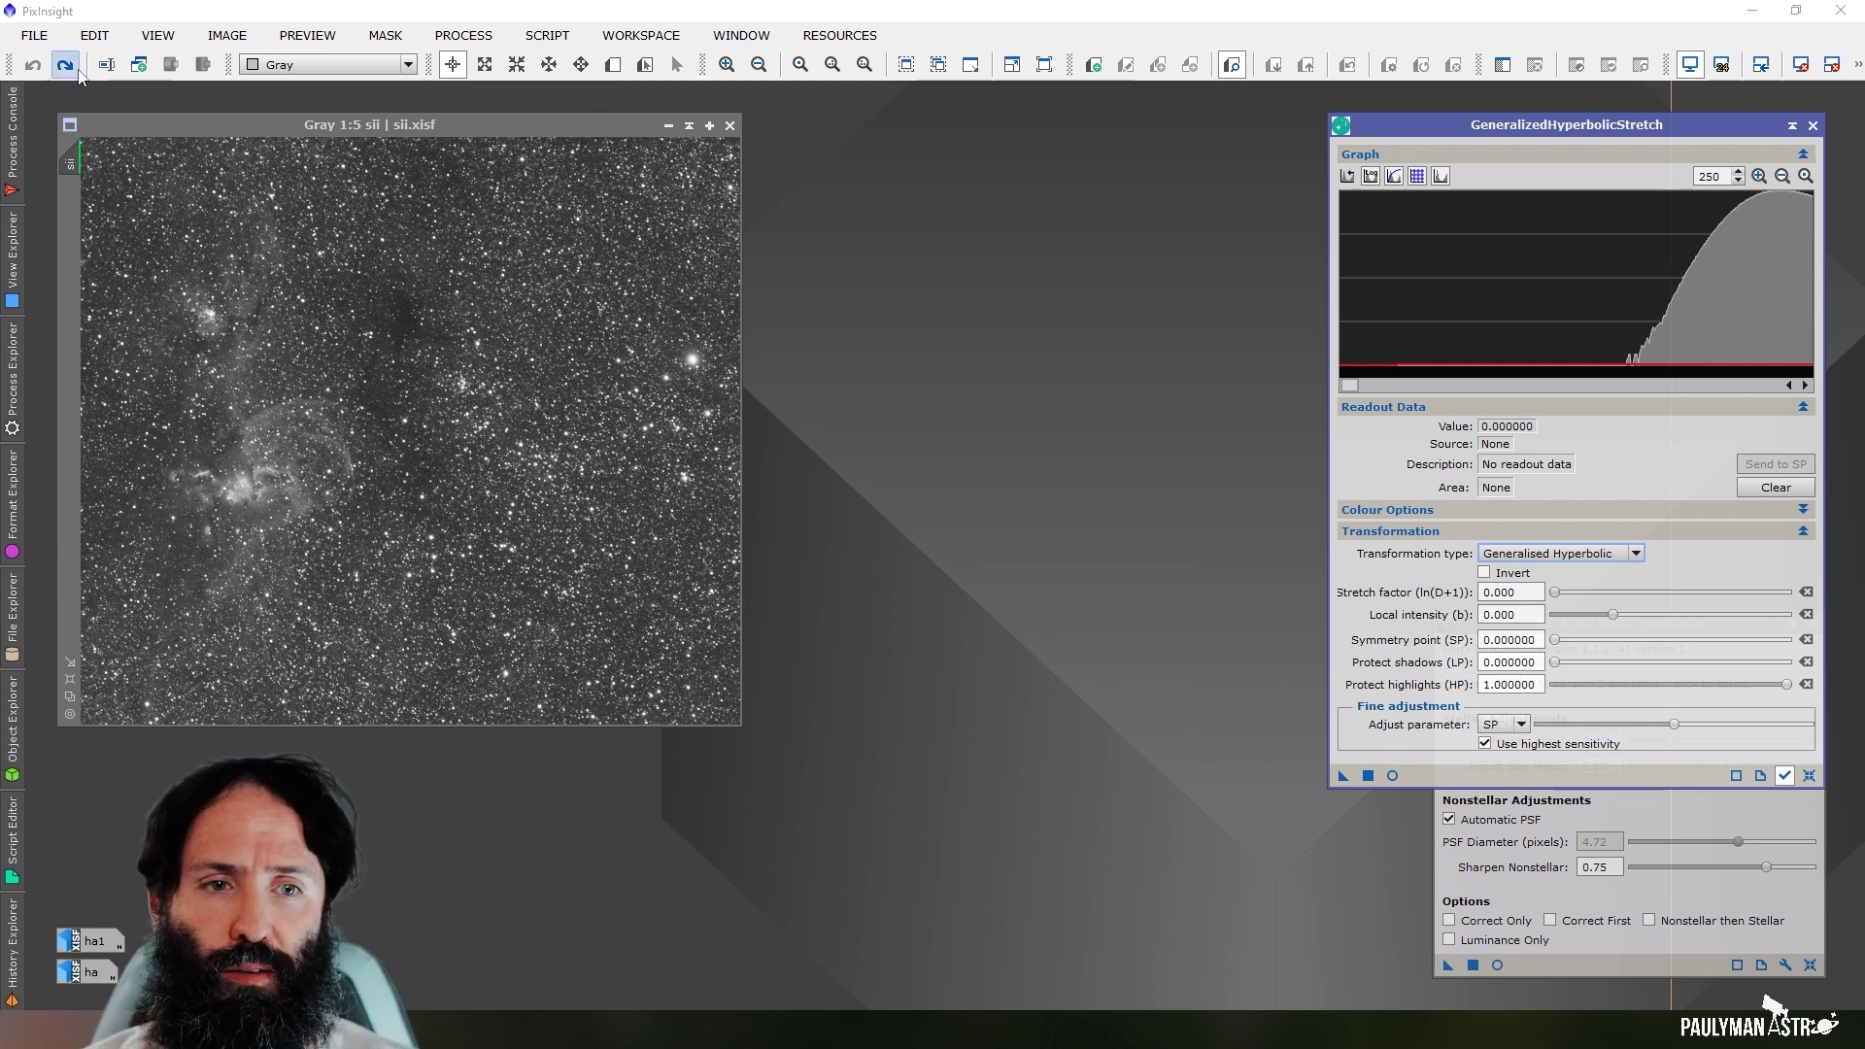
pyautogui.click(65, 64)
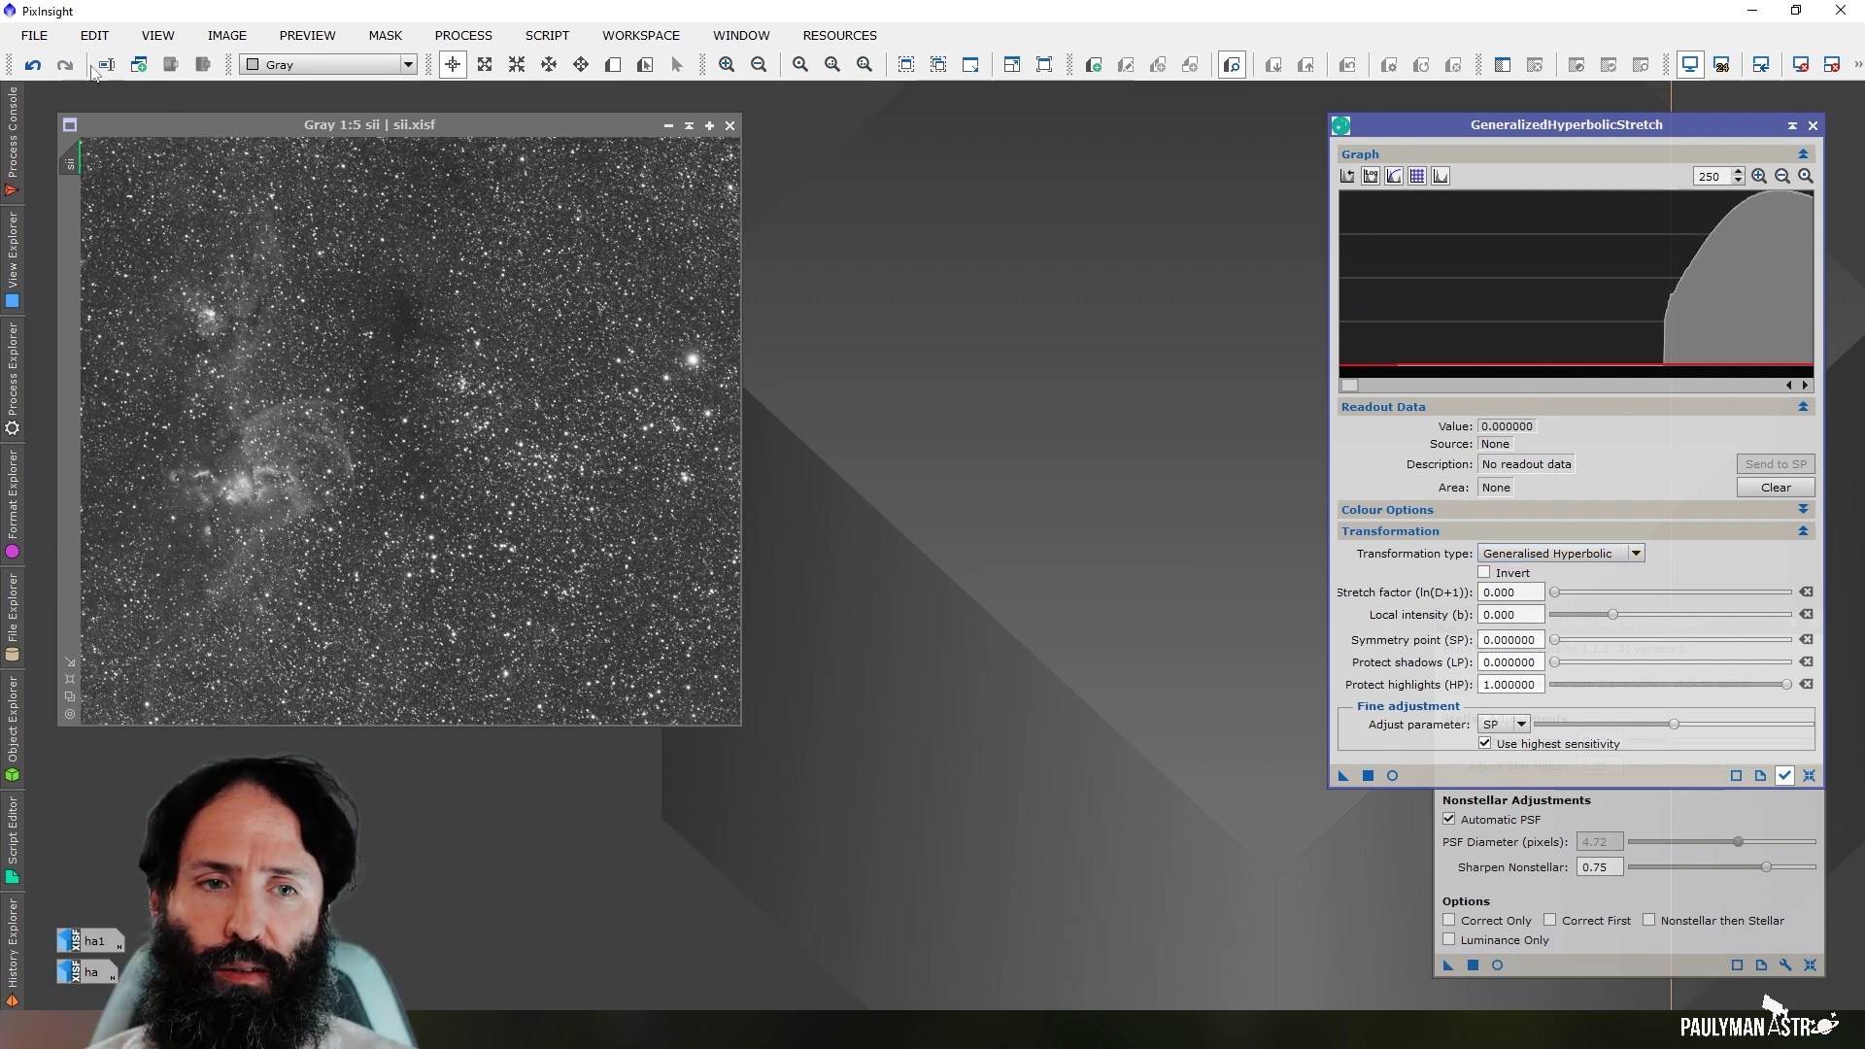
pyautogui.click(33, 64)
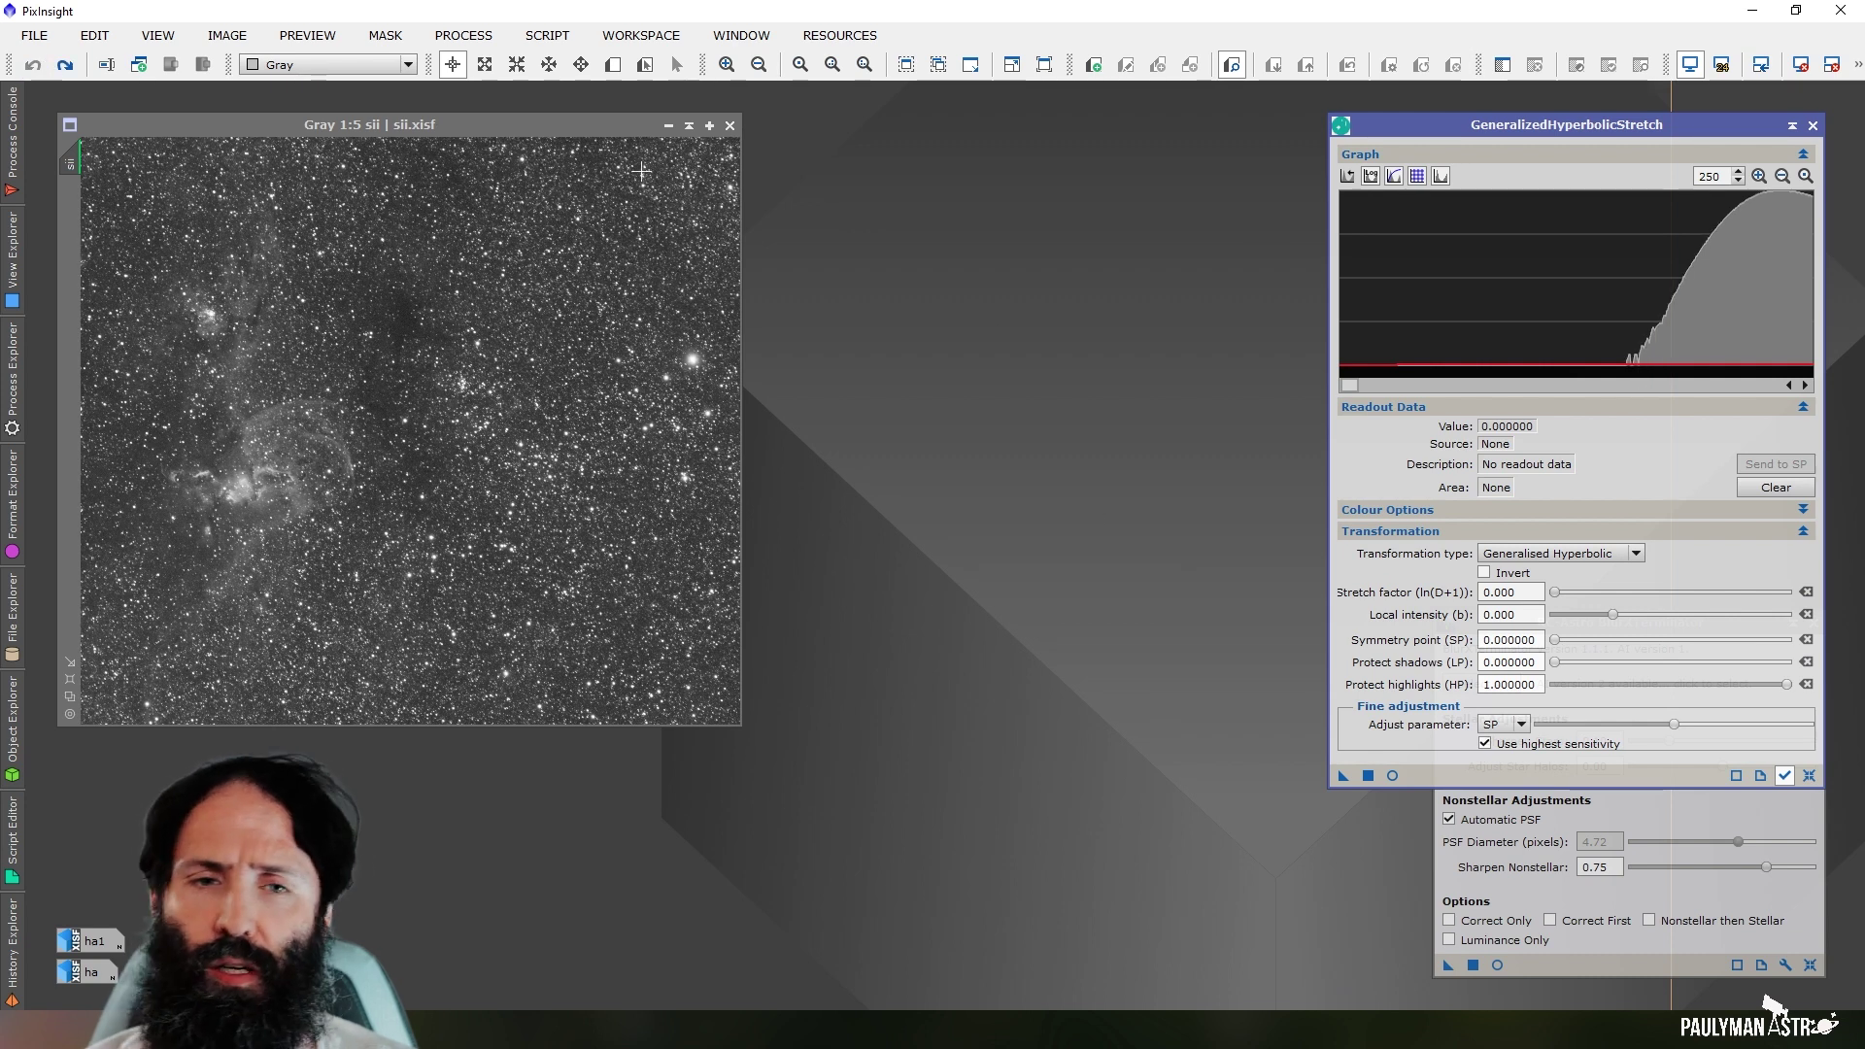
# Duplicate the sii image as sii_clone and bring up ScreenTransferFunction.
pyautogui.click(227, 35)
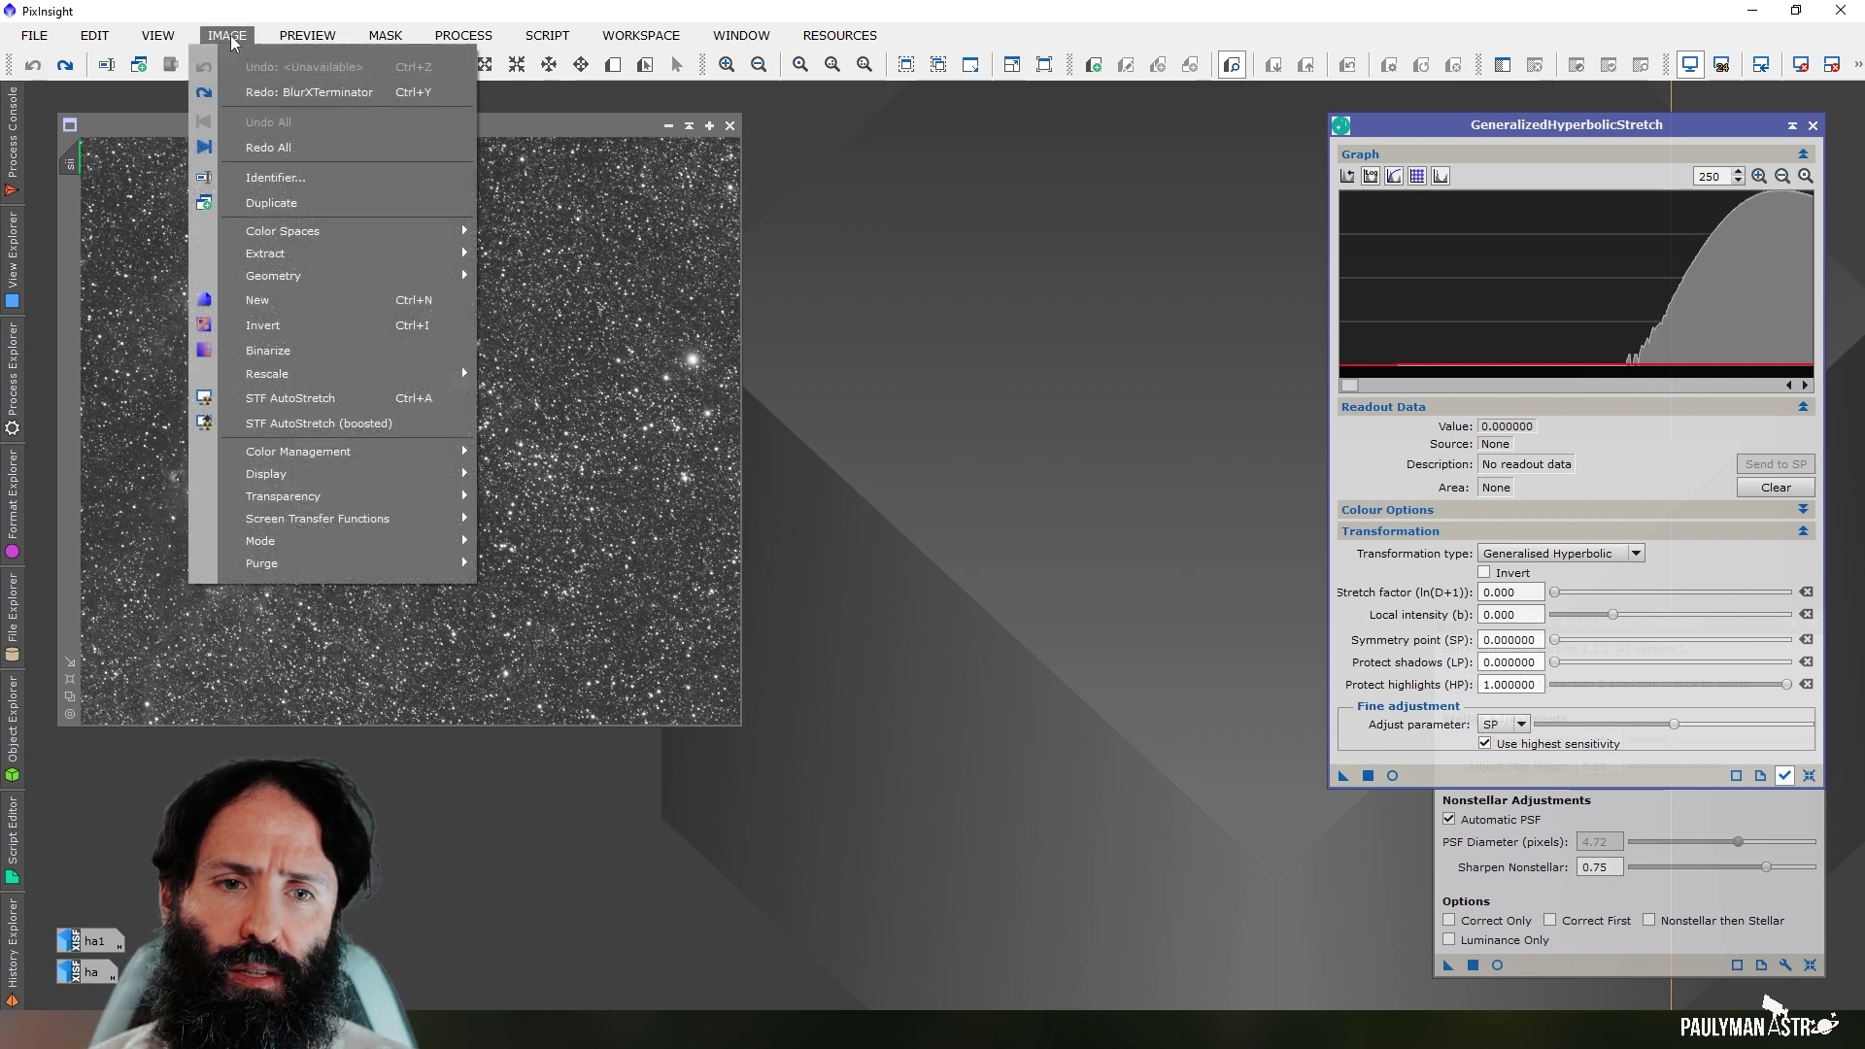
pyautogui.click(303, 205)
pyautogui.click(464, 35)
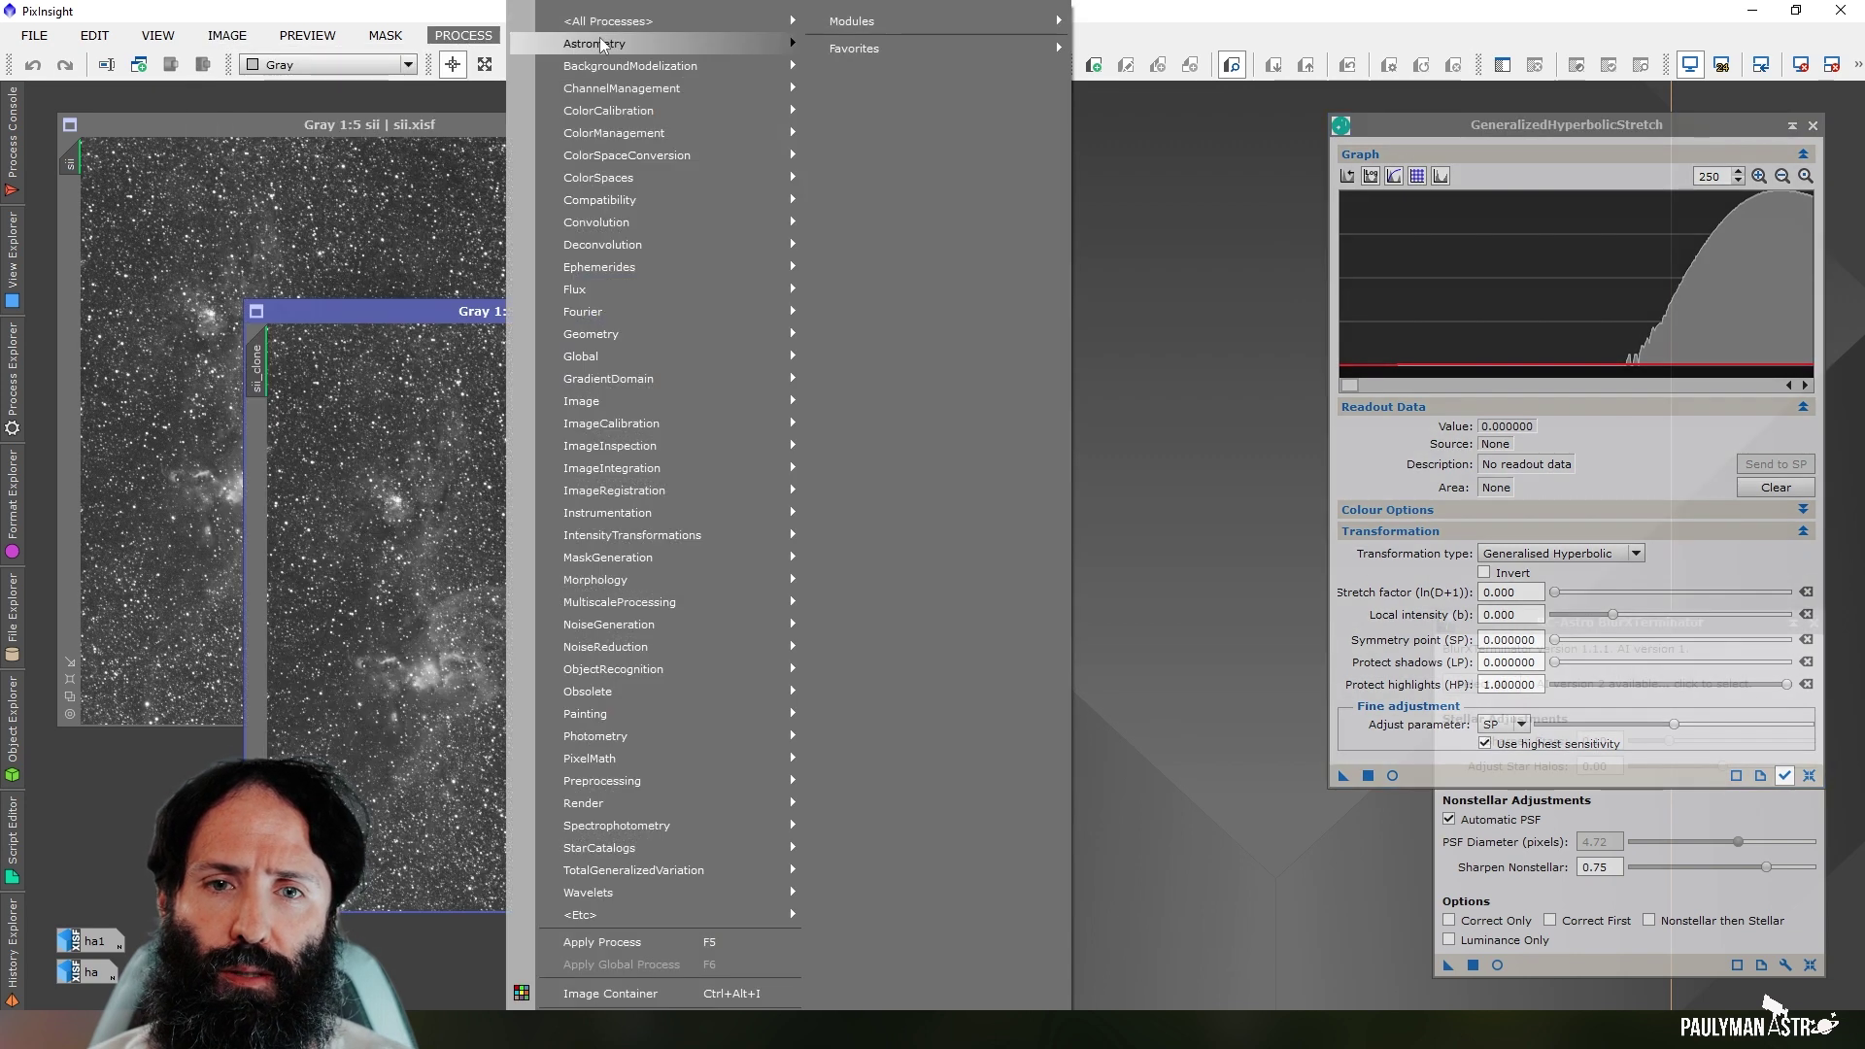
pyautogui.moveTo(622, 20)
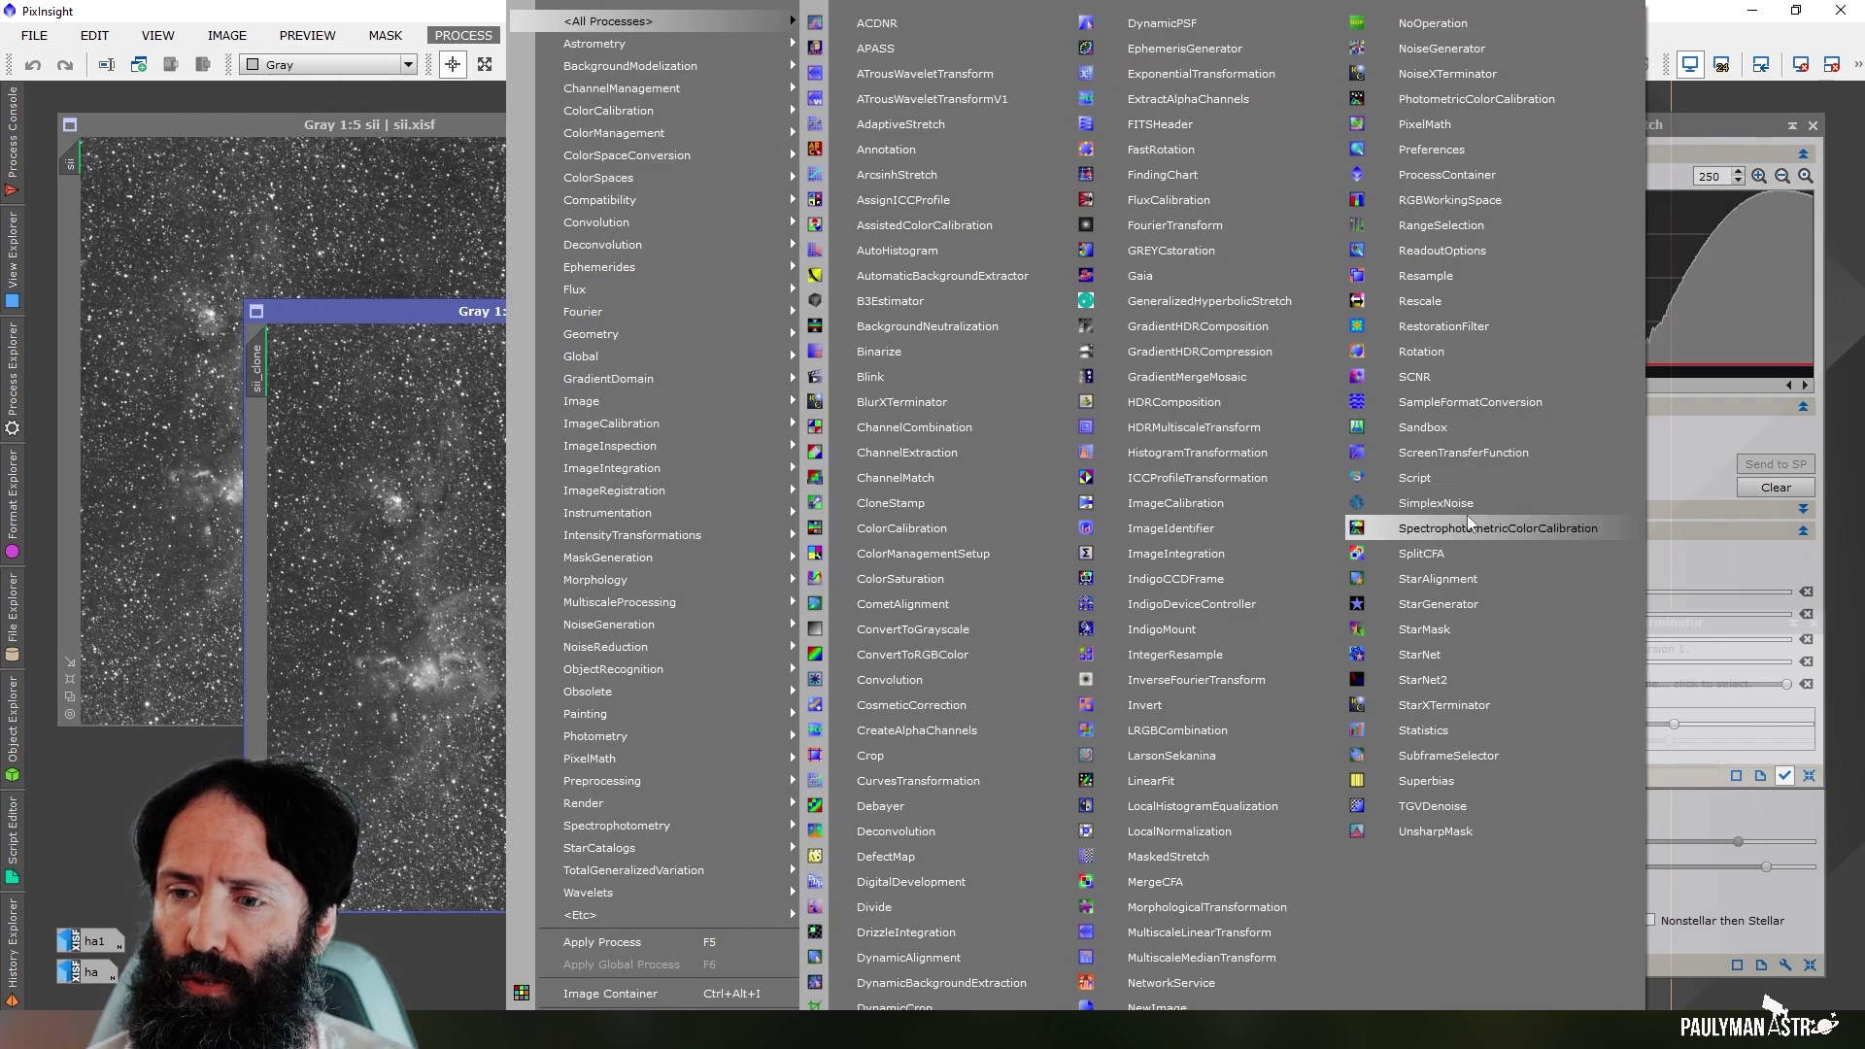
pyautogui.click(1479, 453)
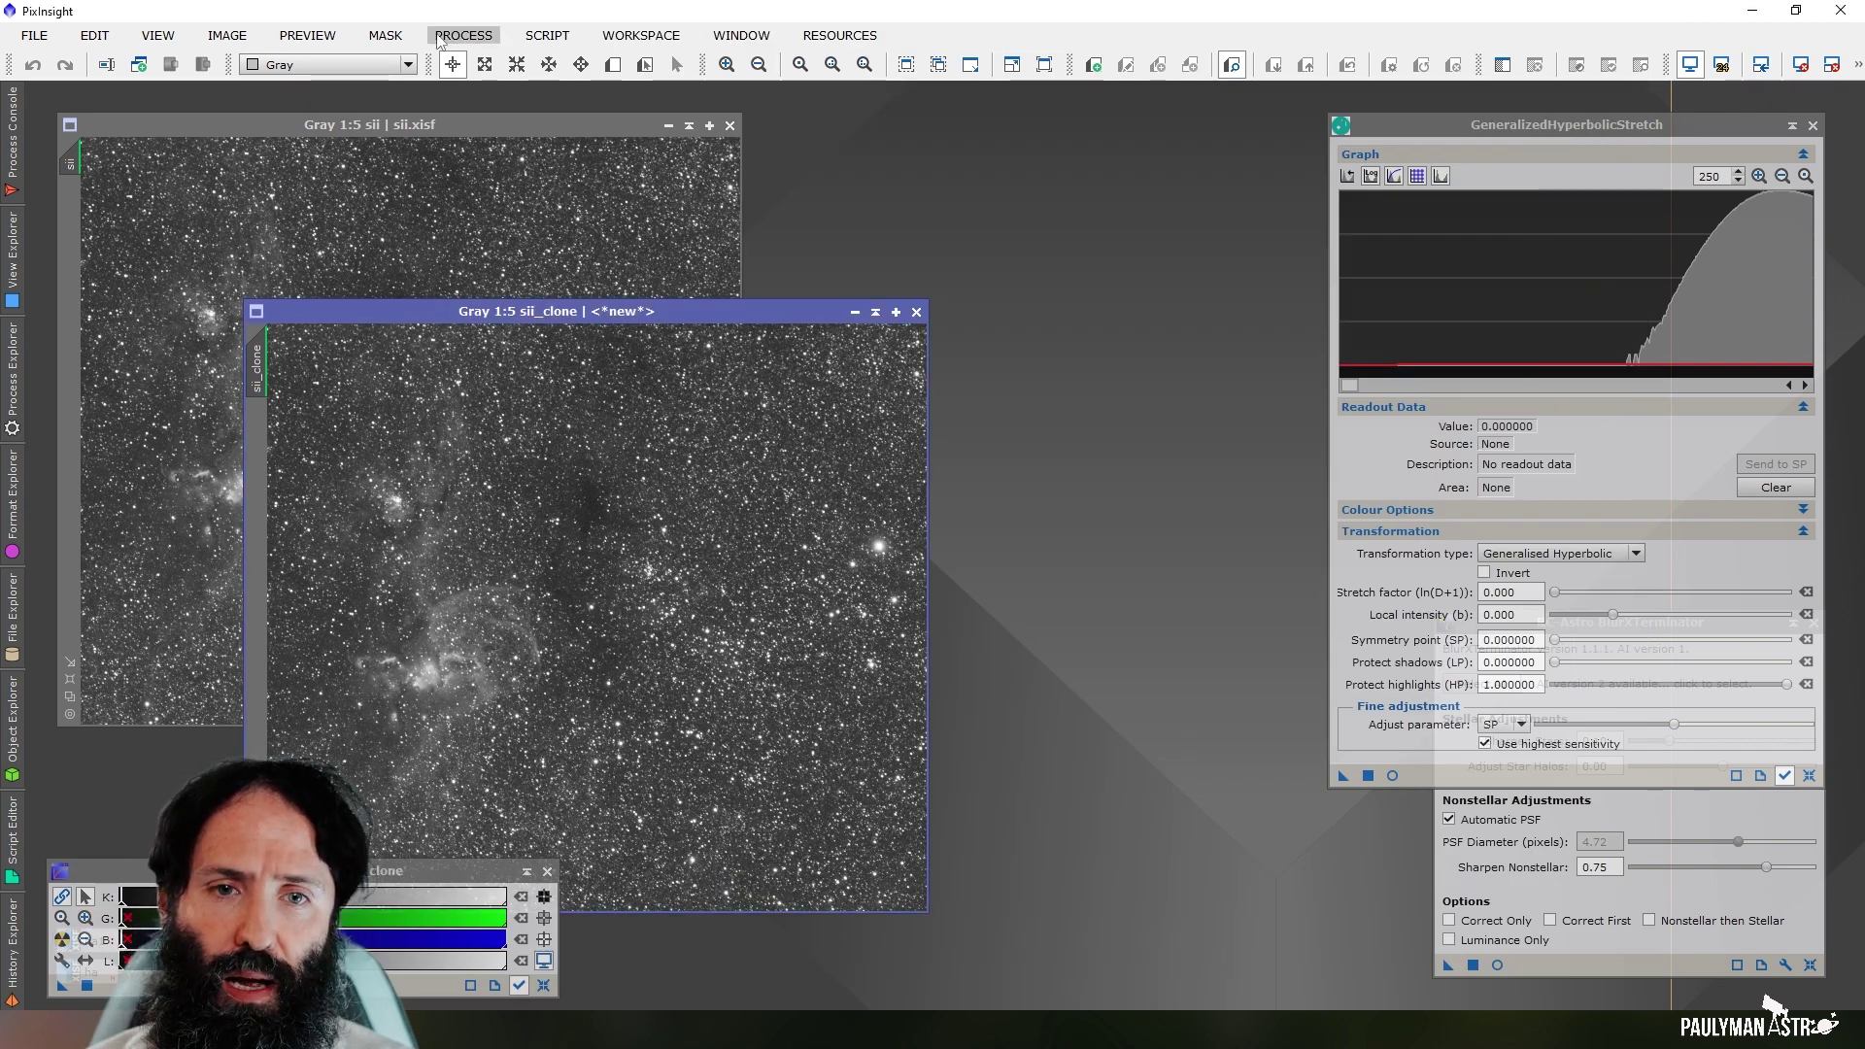
# Make sii_clone's screen stretch permanent via HistogramTransformation, reset the STF, and iconize sii_clone.
pyautogui.click(464, 35)
pyautogui.moveTo(622, 20)
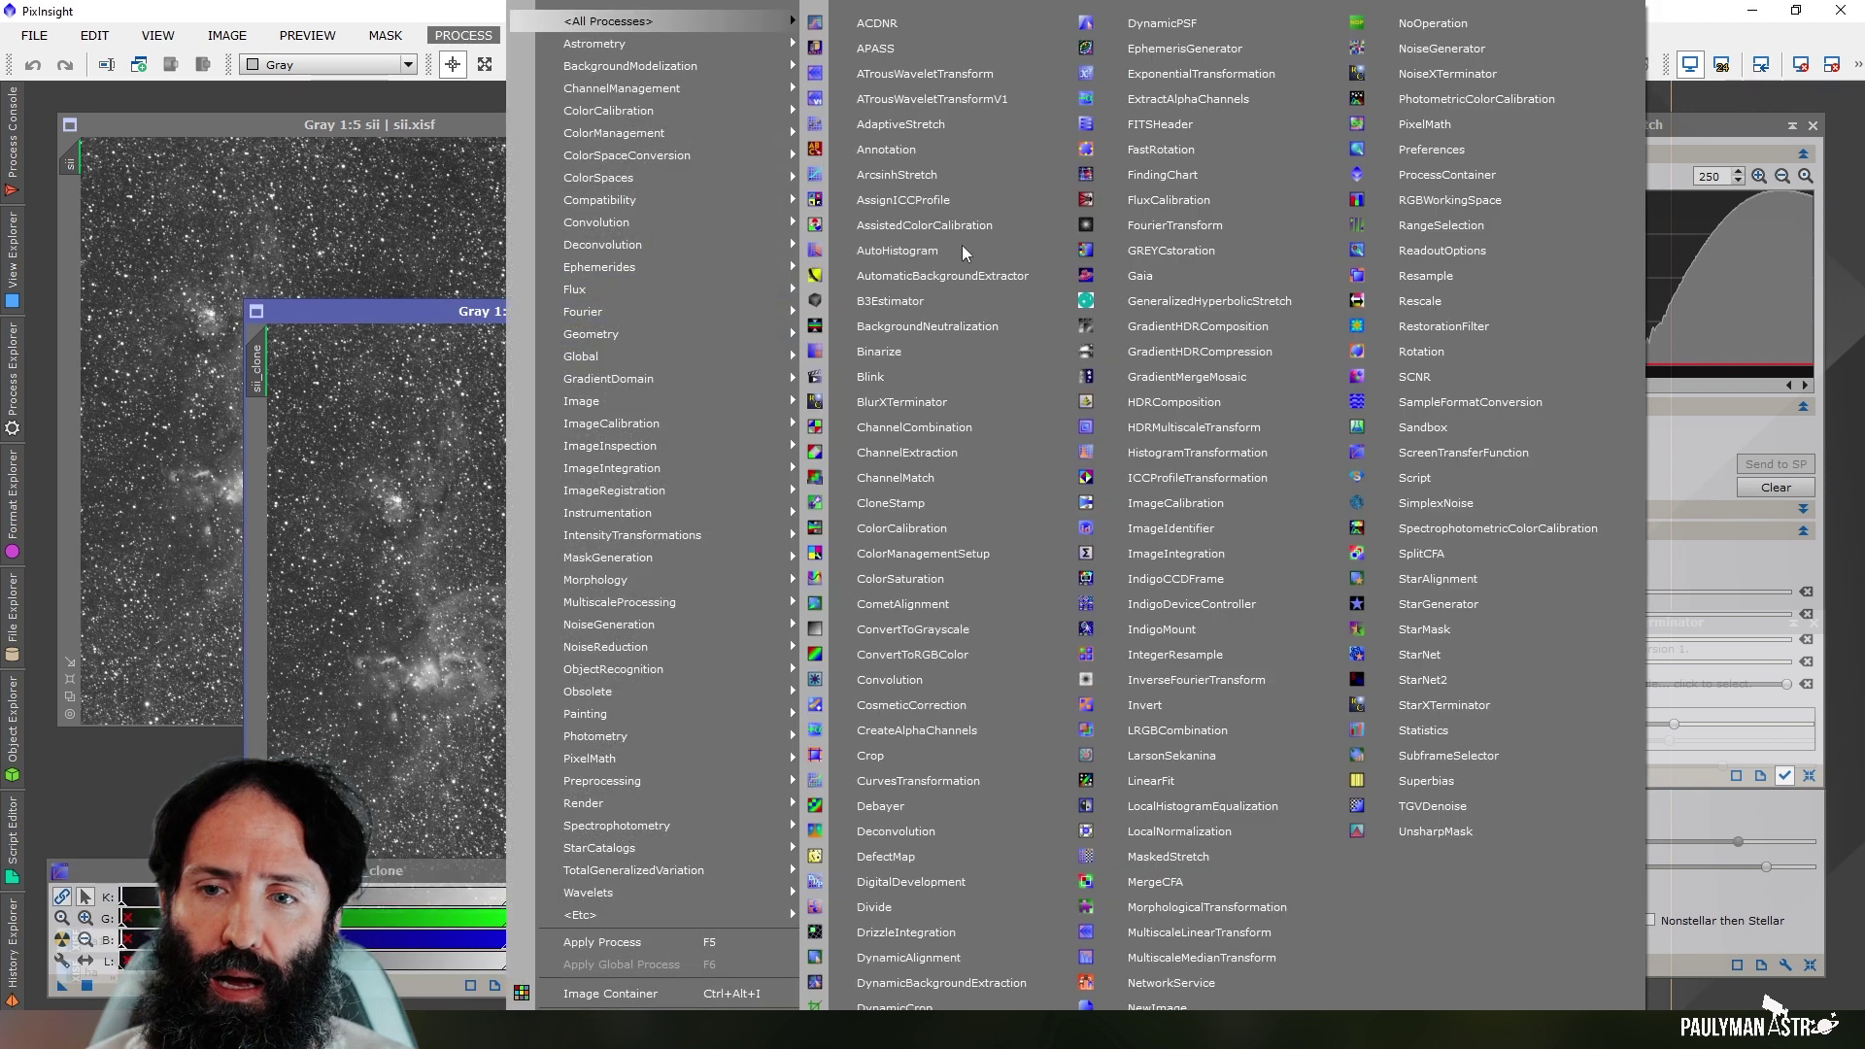
pyautogui.click(1198, 453)
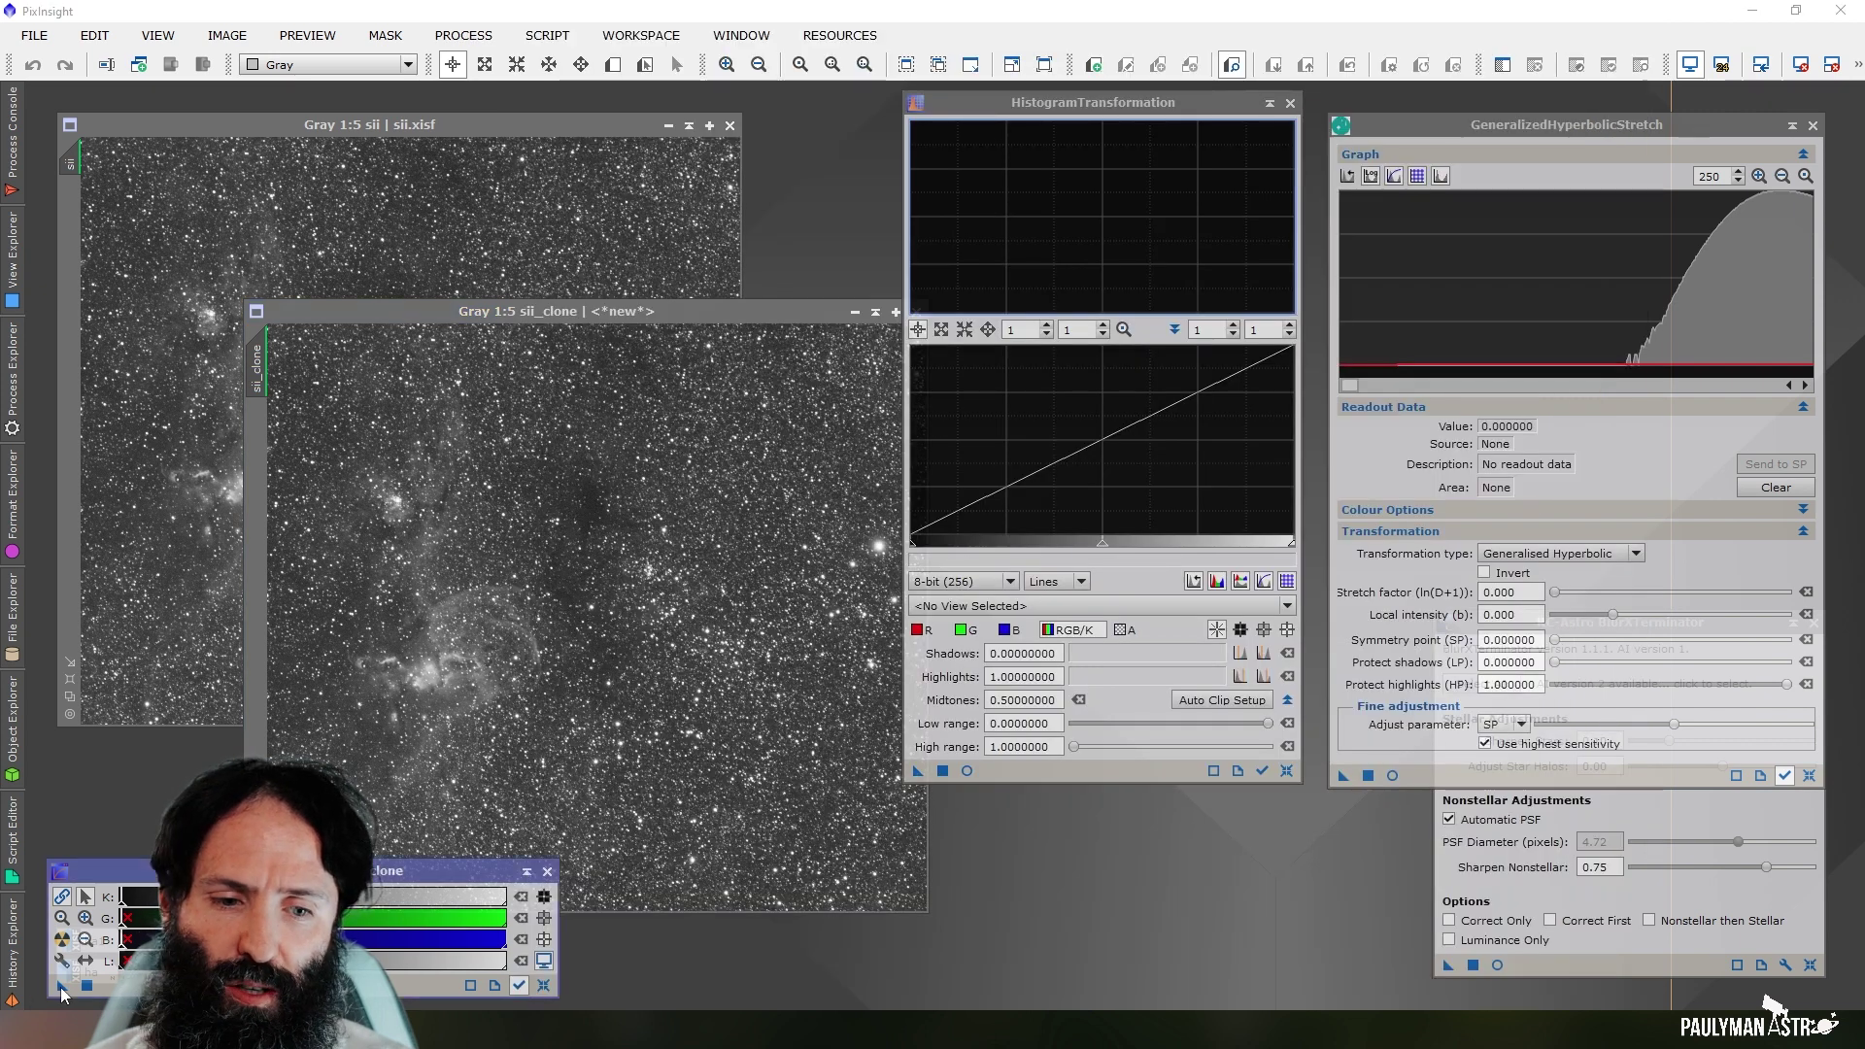
pyautogui.moveTo(61, 985); pyautogui.dragTo(712, 690)
pyautogui.click(543, 985)
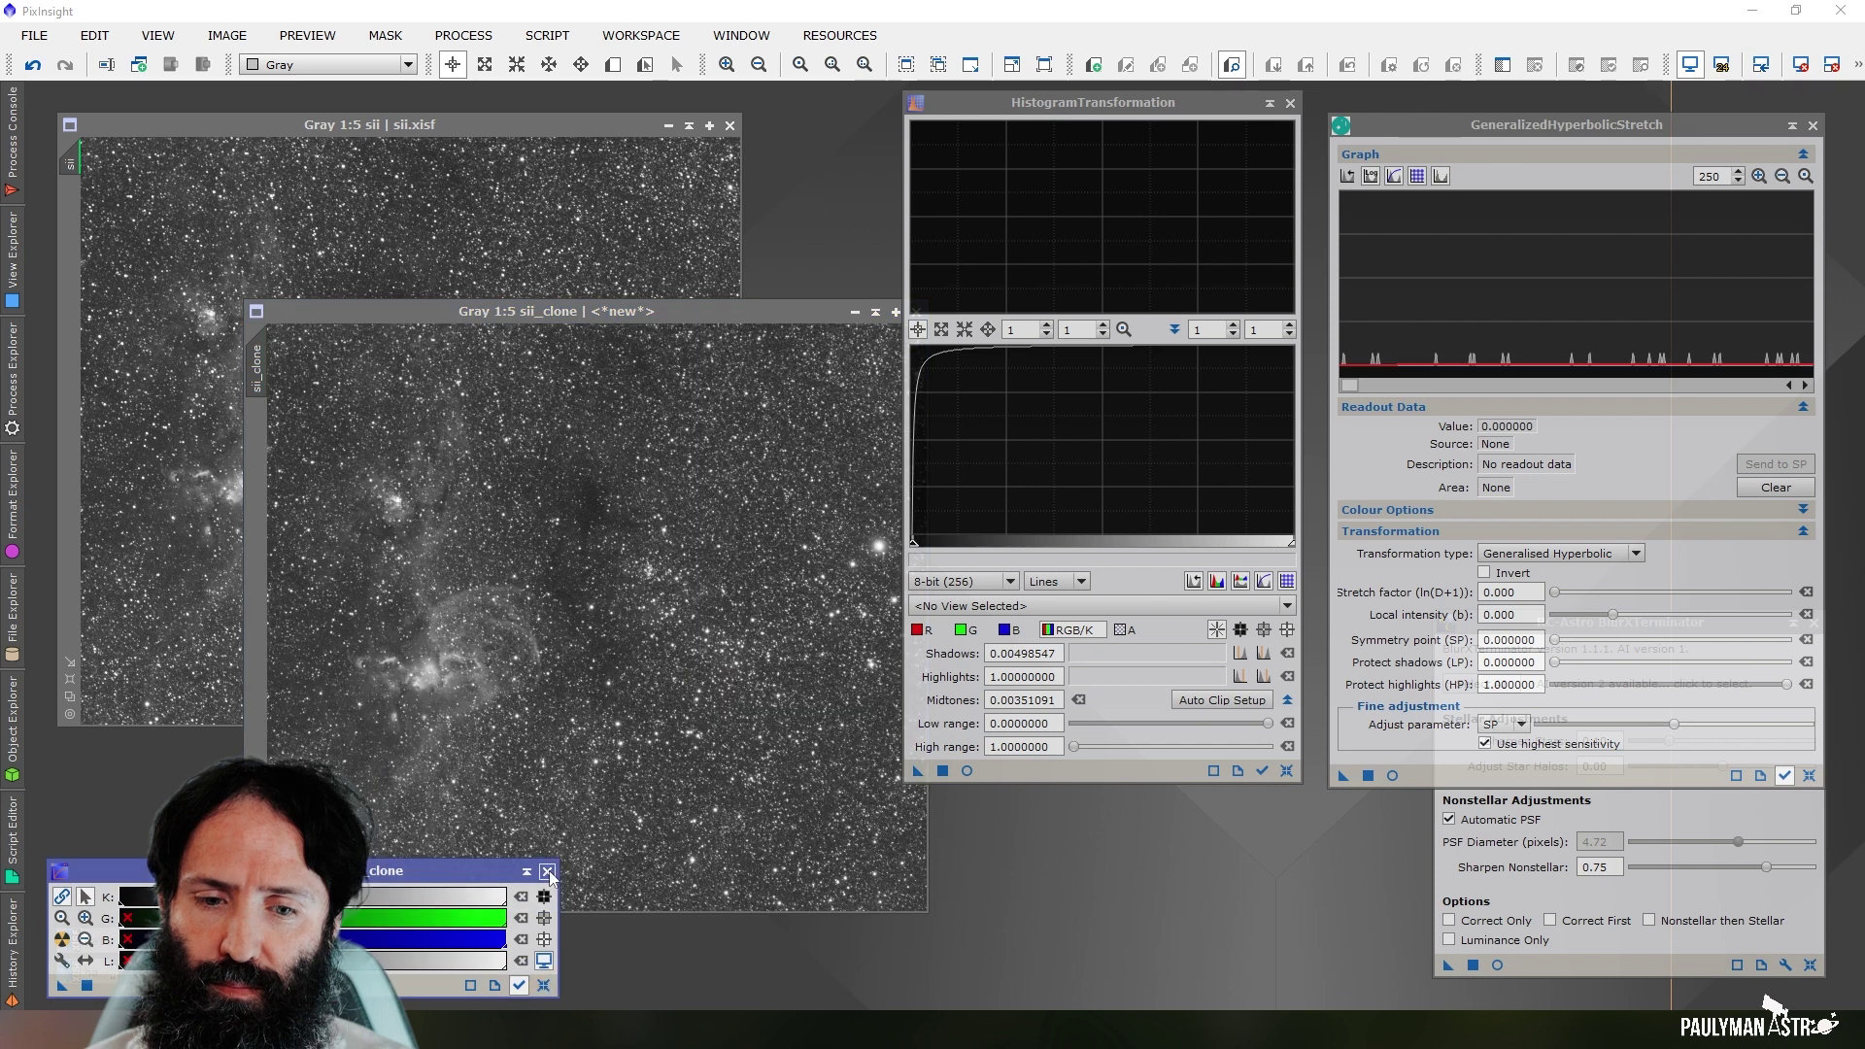
pyautogui.click(547, 870)
pyautogui.click(1291, 103)
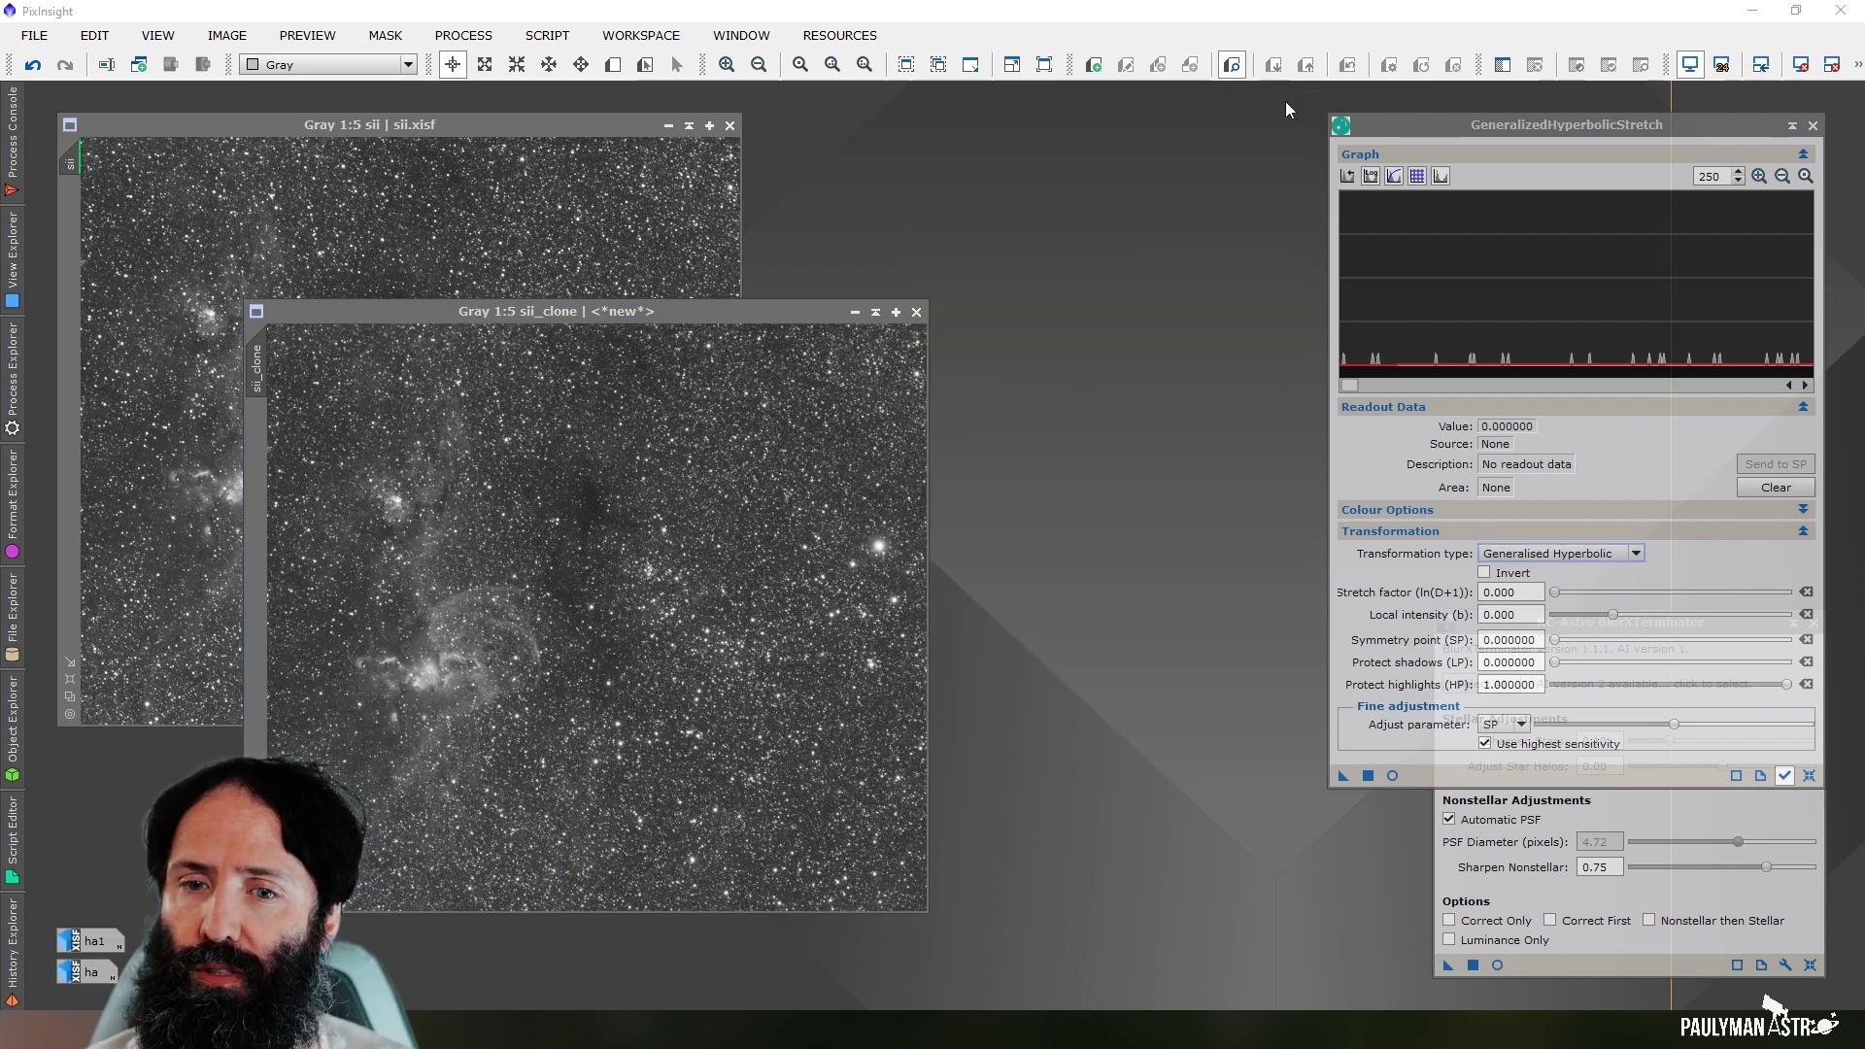
pyautogui.click(855, 311)
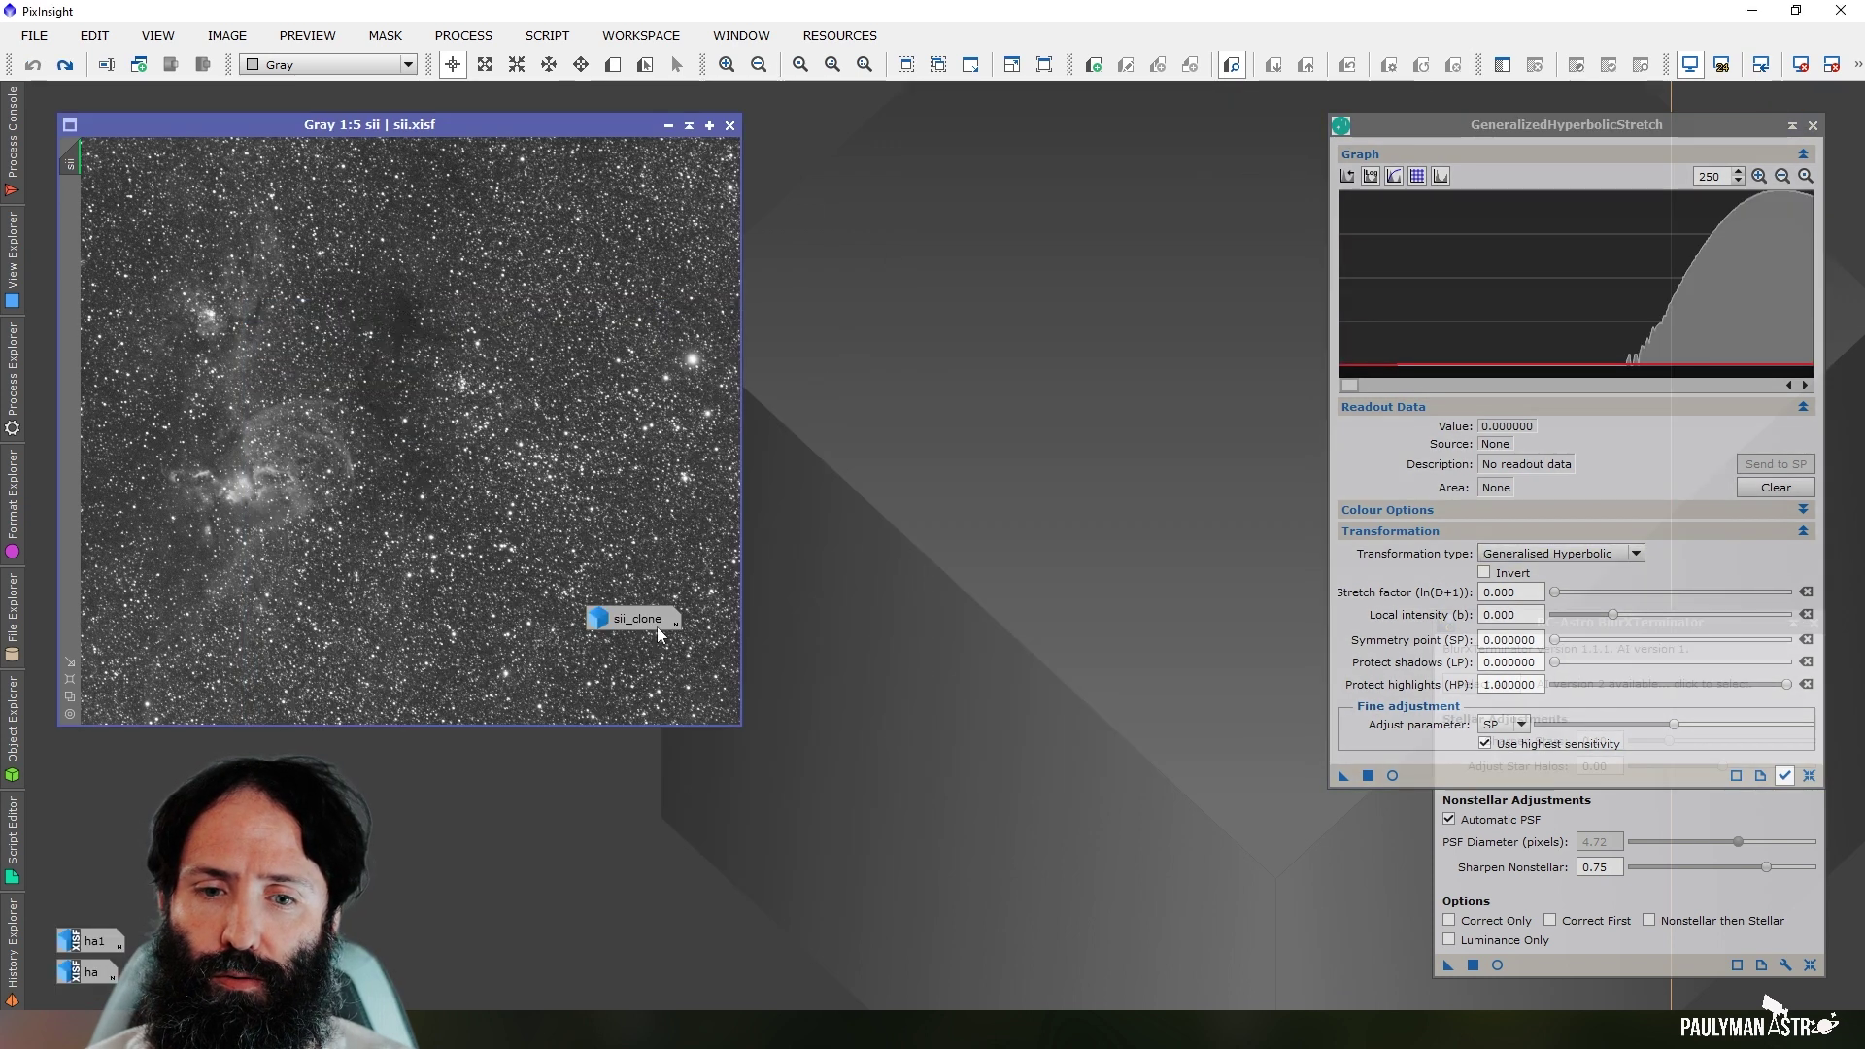
# Apply sii_clone as the mask on sii, hide its red overlay, and return to BlurXTerminator.
pyautogui.moveTo(632, 618); pyautogui.dragTo(510, 860)
pyautogui.click(384, 35)
pyautogui.click(439, 67)
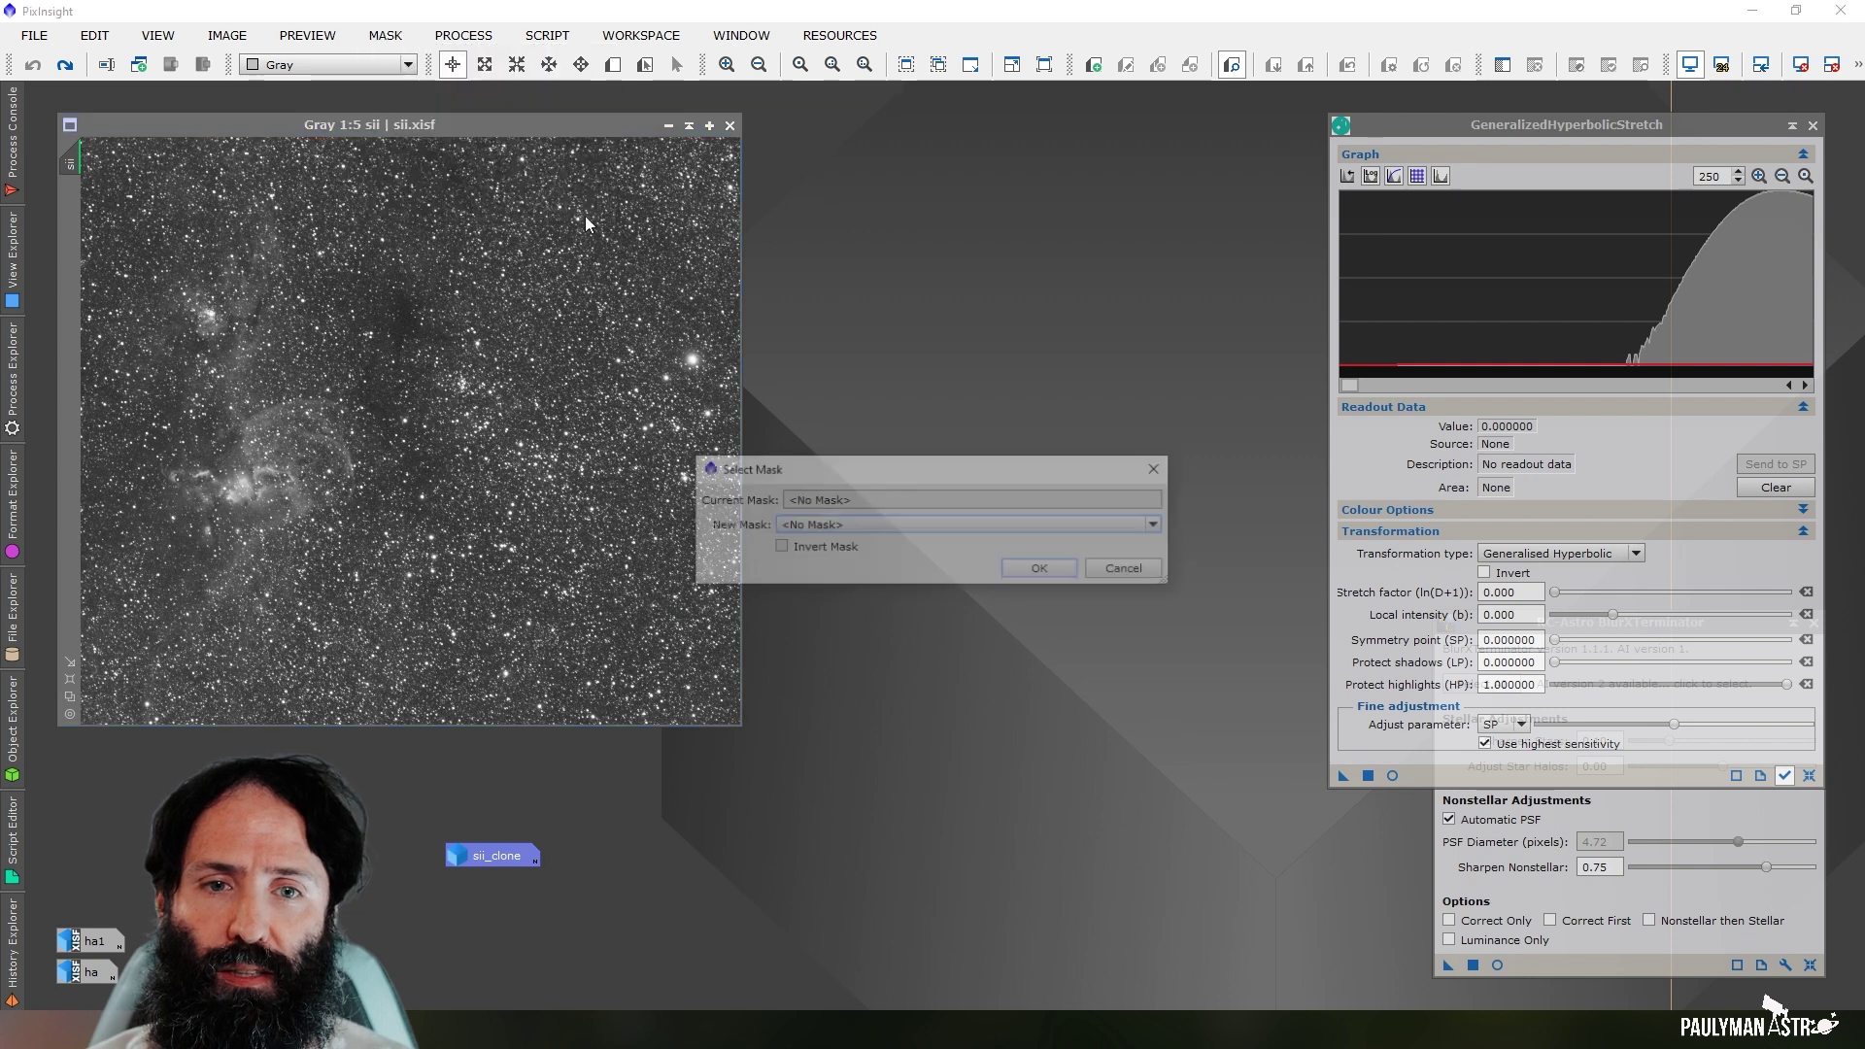
pyautogui.click(830, 524)
pyautogui.click(846, 545)
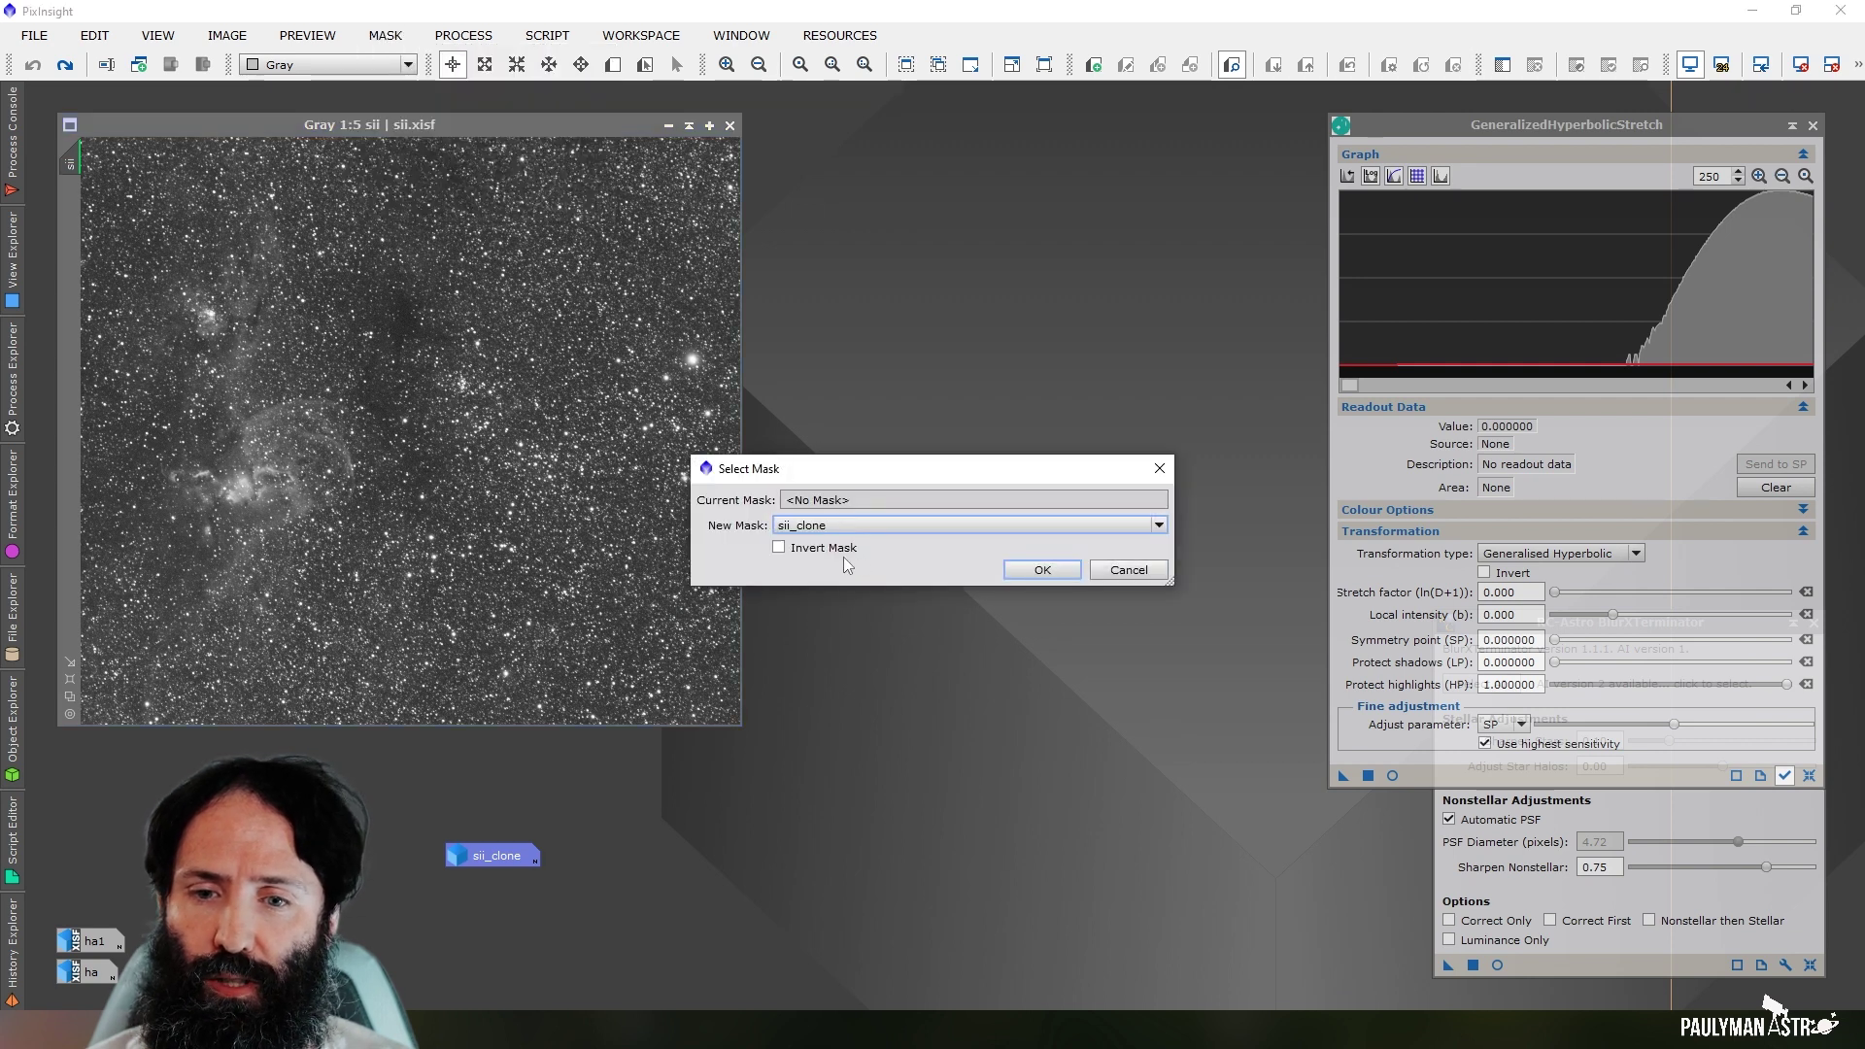
pyautogui.click(1010, 570)
pyautogui.click(1643, 66)
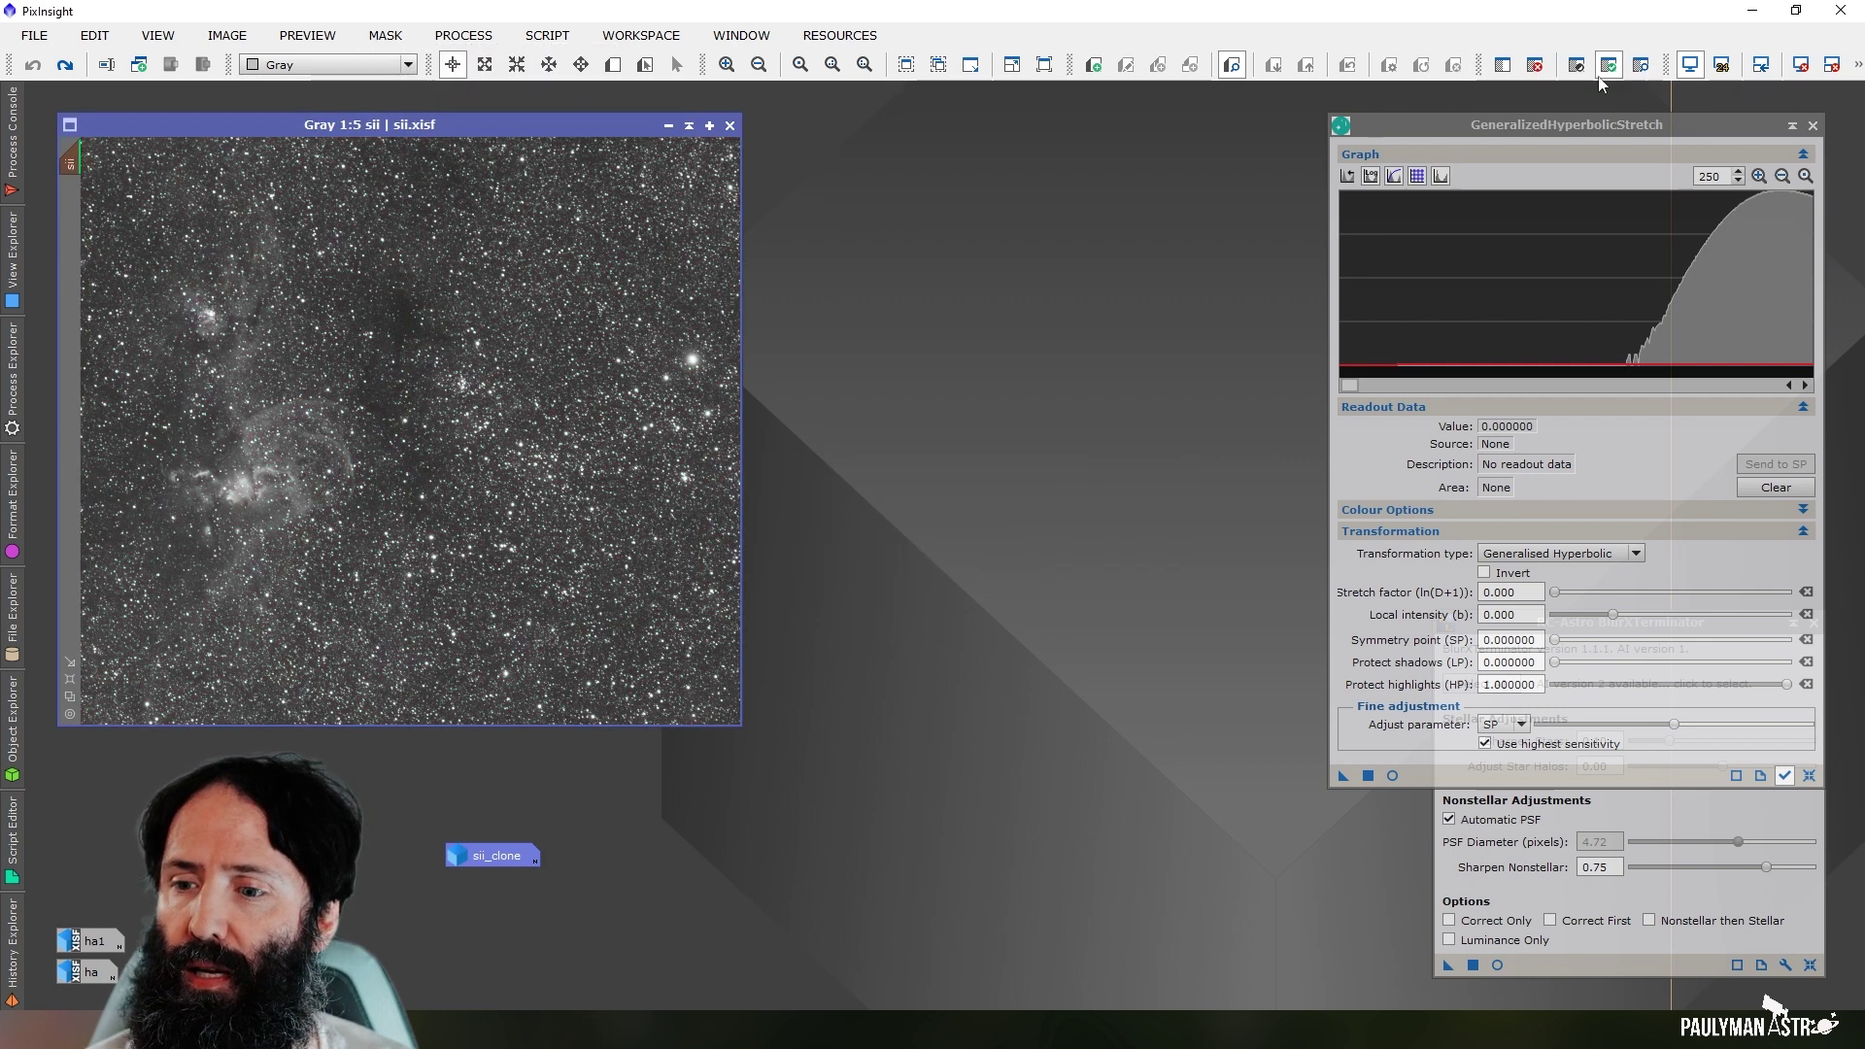
pyautogui.click(1601, 823)
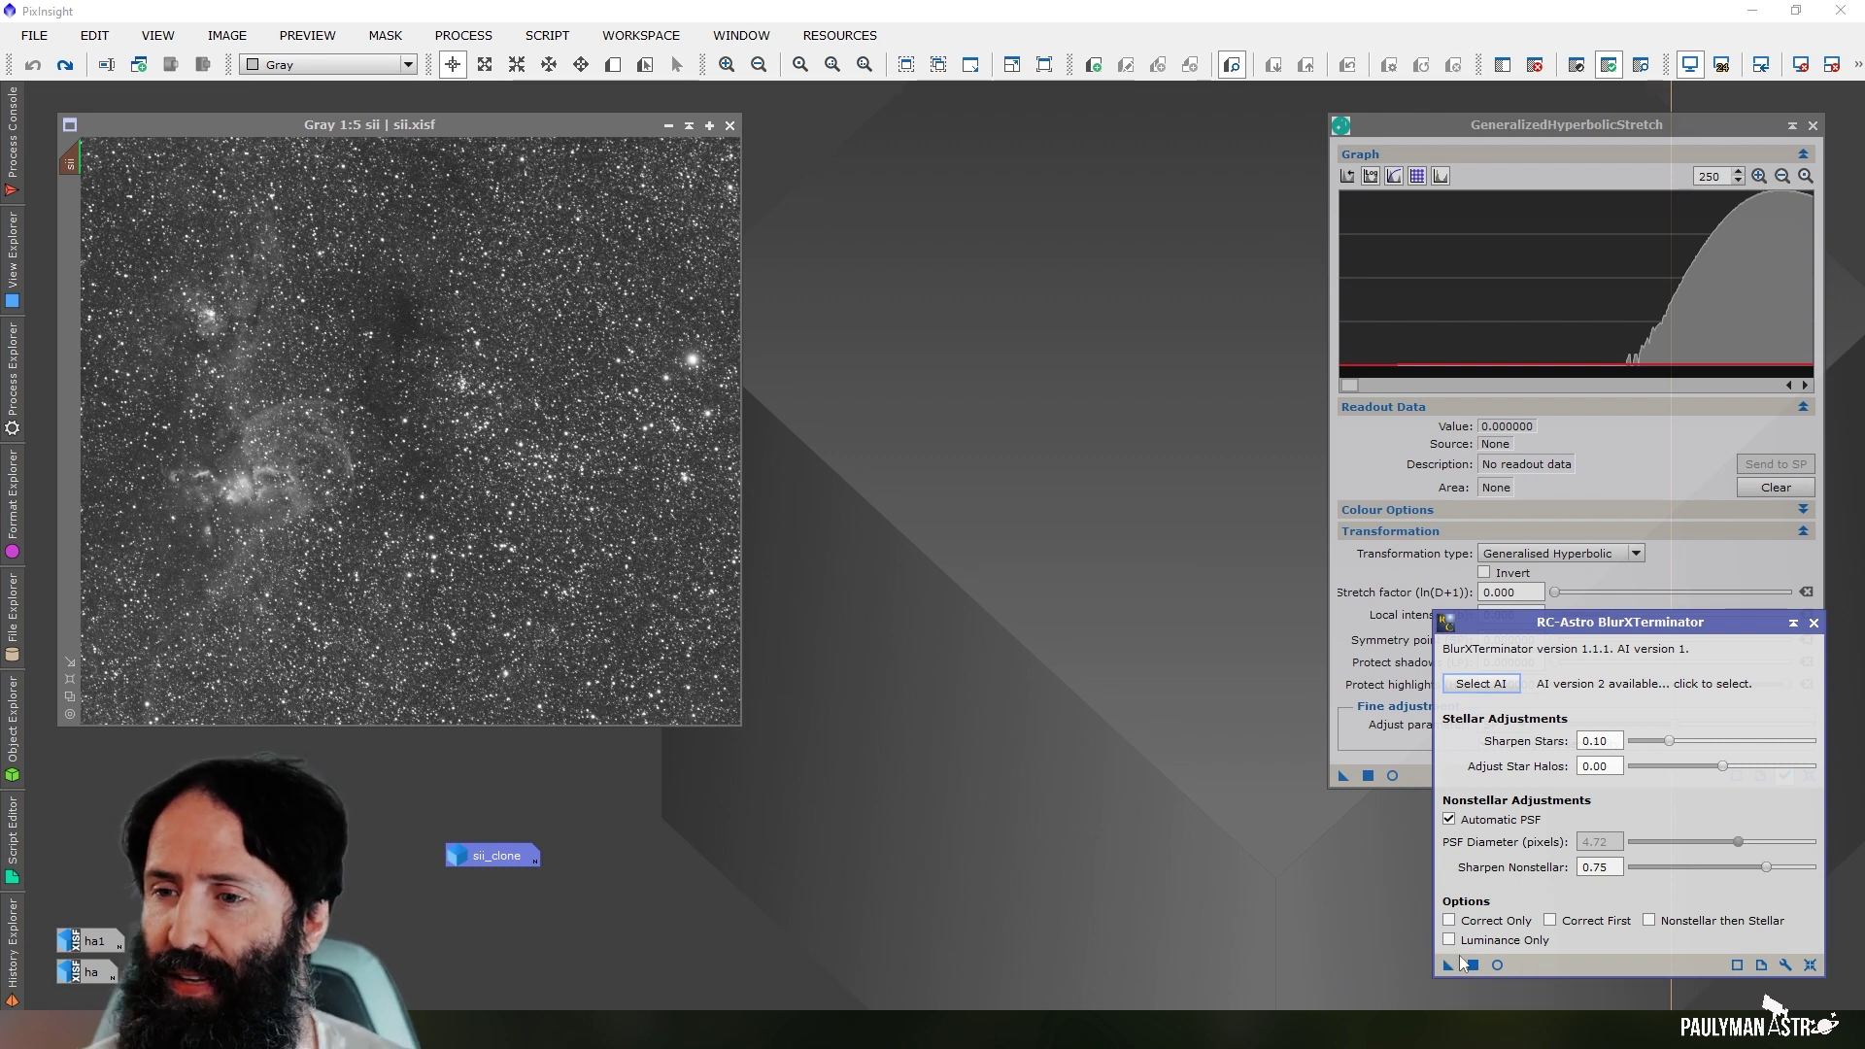
pyautogui.moveTo(1460, 965); pyautogui.dragTo(382, 413)
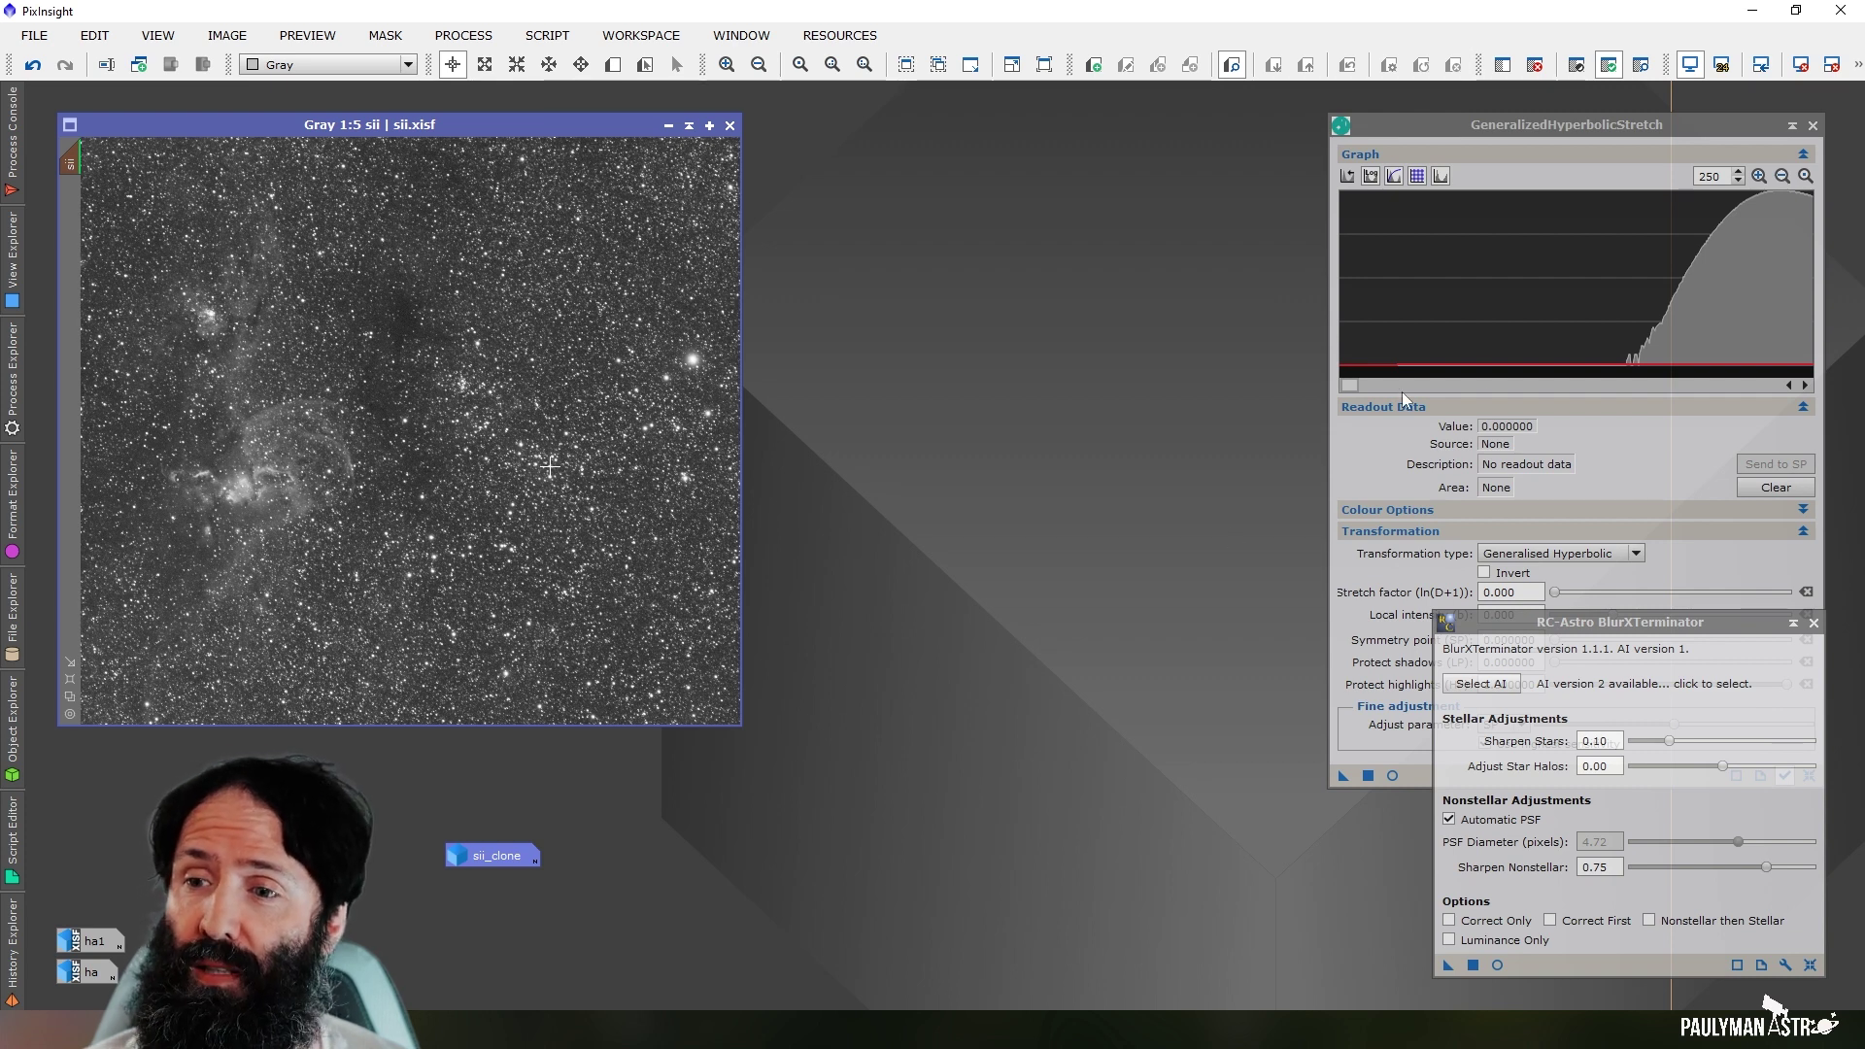
pyautogui.click(12, 136)
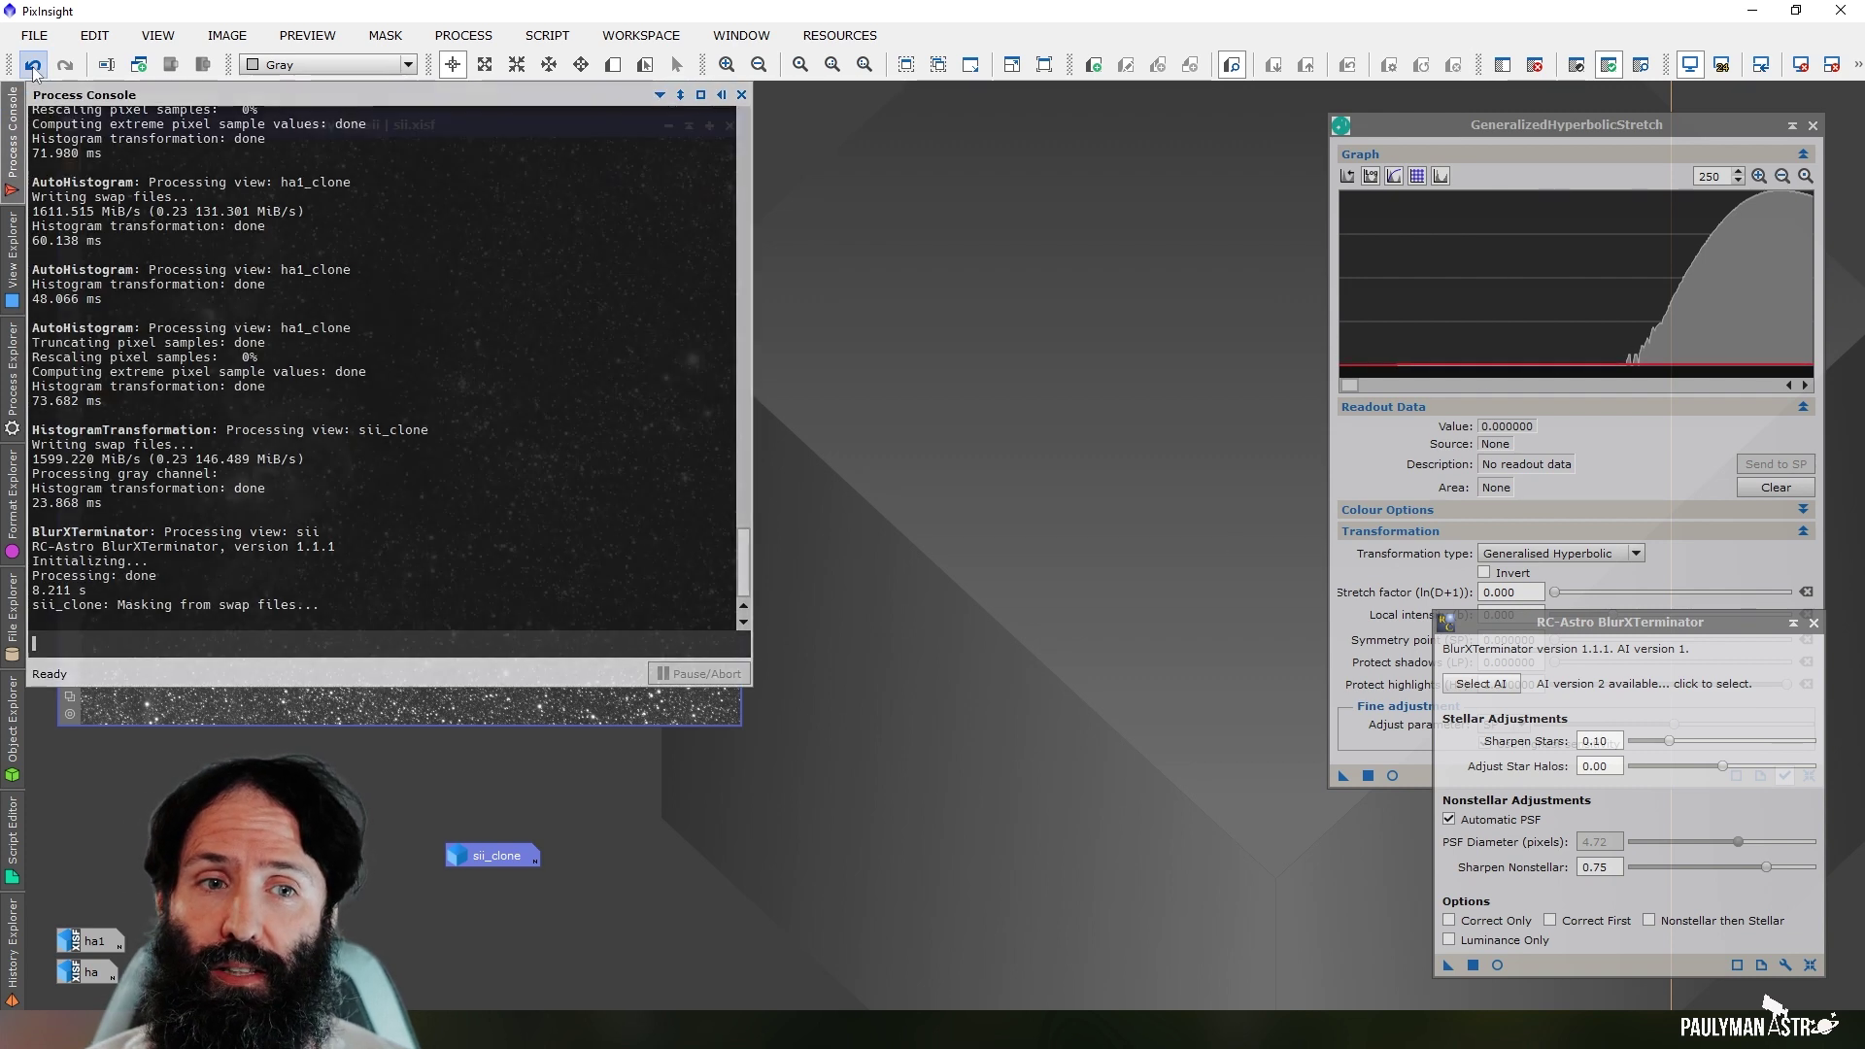
pyautogui.click(32, 64)
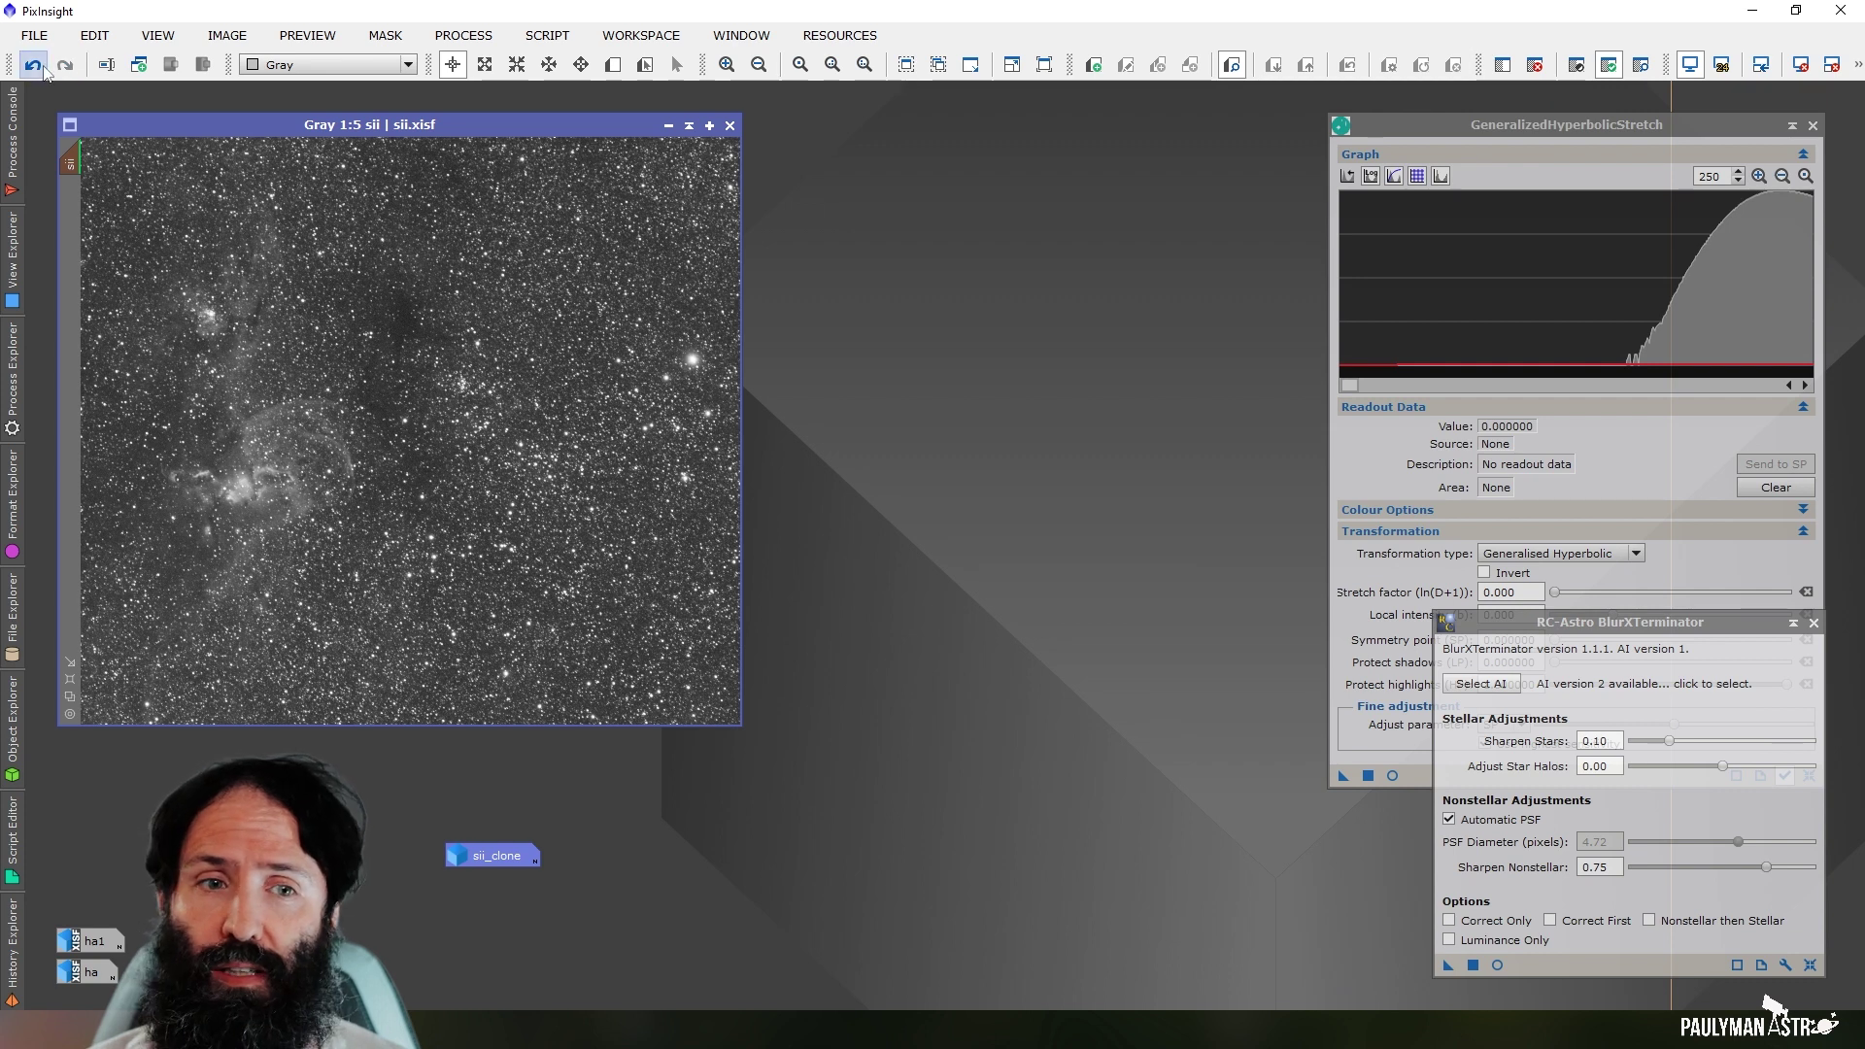